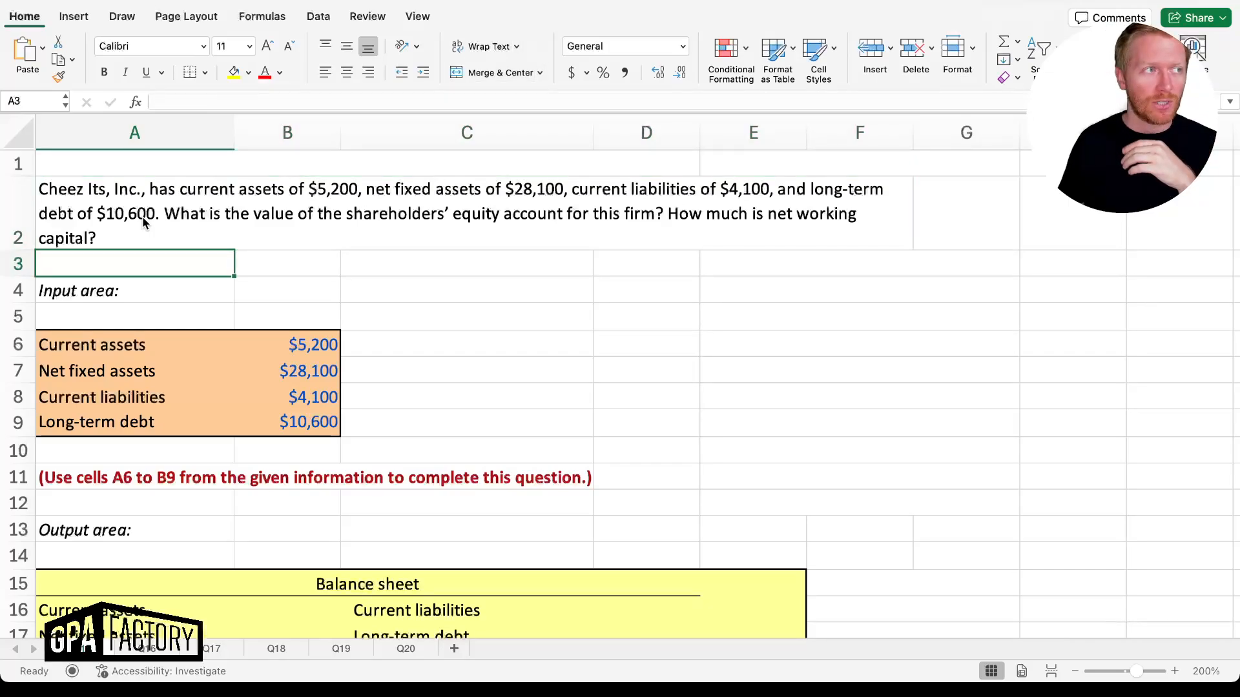
Link current assets (B16=B6, $5,200) and net fixed assets (B17=B7, $28,100) to the inputs
key(Down)
key(Down)
key(Down)
key(Down)
key(Down)
key(Down)
key(Down)
key(Down)
key(Down)
key(Down)
key(Down)
key(Down)
key(Down)
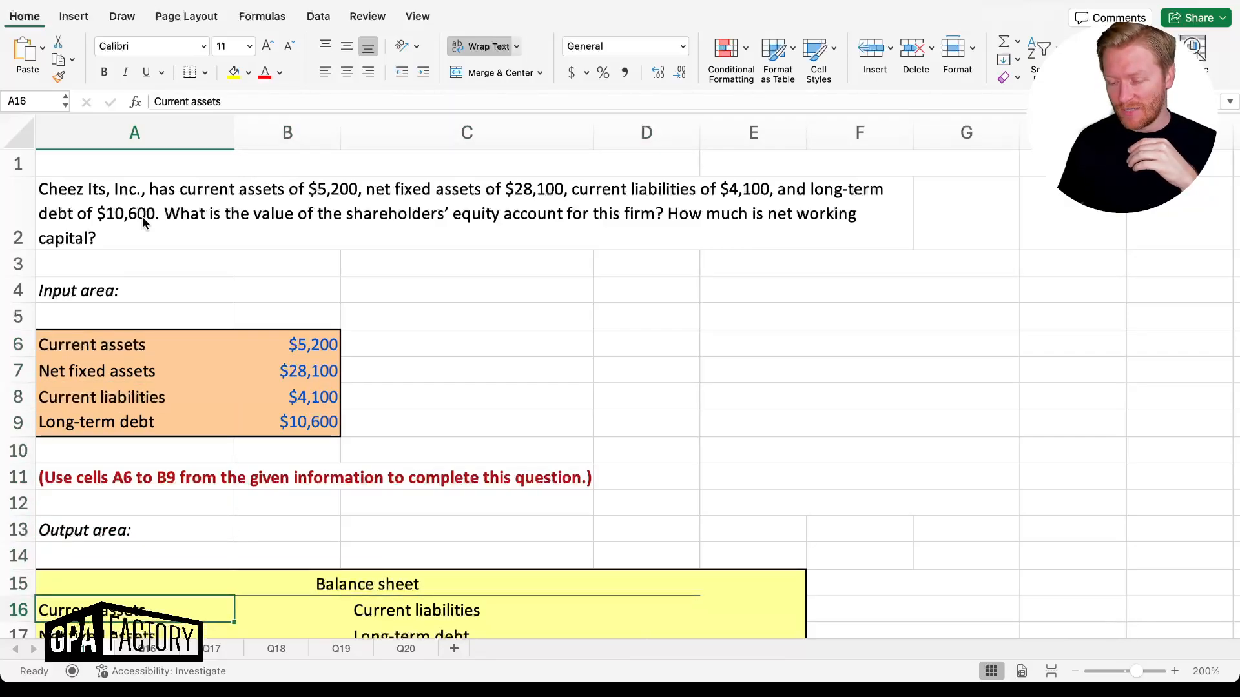
key(Down)
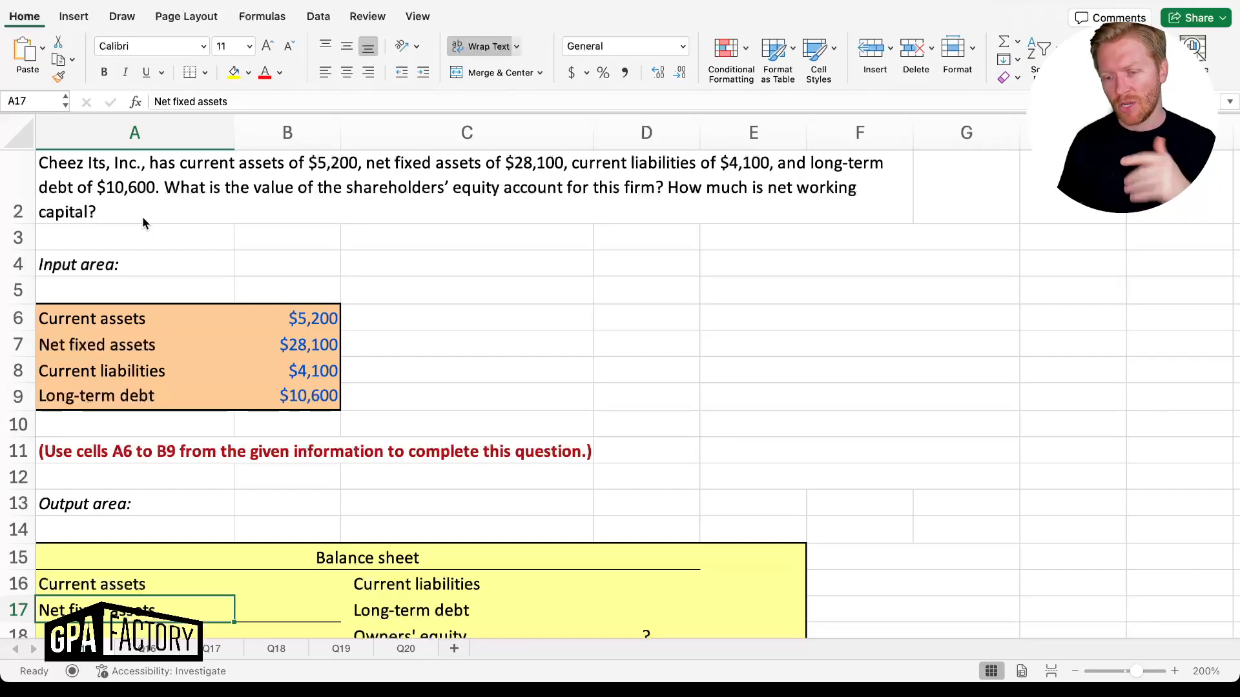
key(Down)
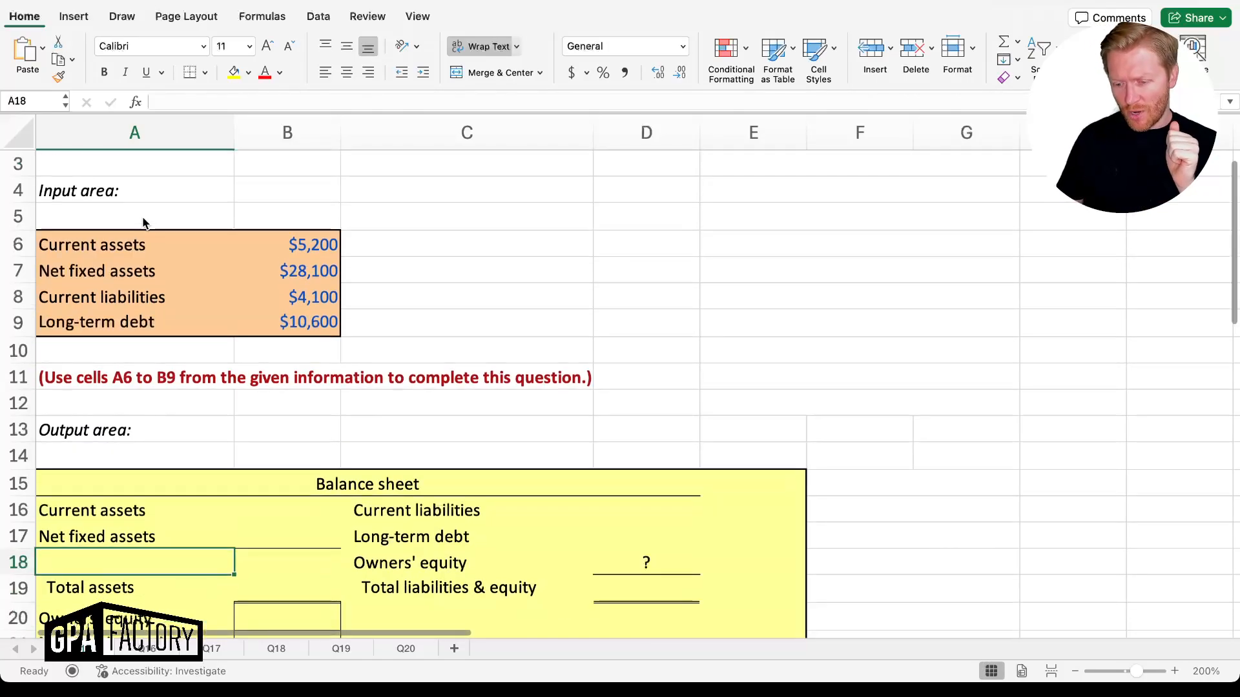
key(Up)
key(Up)
key(Up)
key(Up)
key(Up)
key(Up)
key(Up)
key(Up)
key(Up)
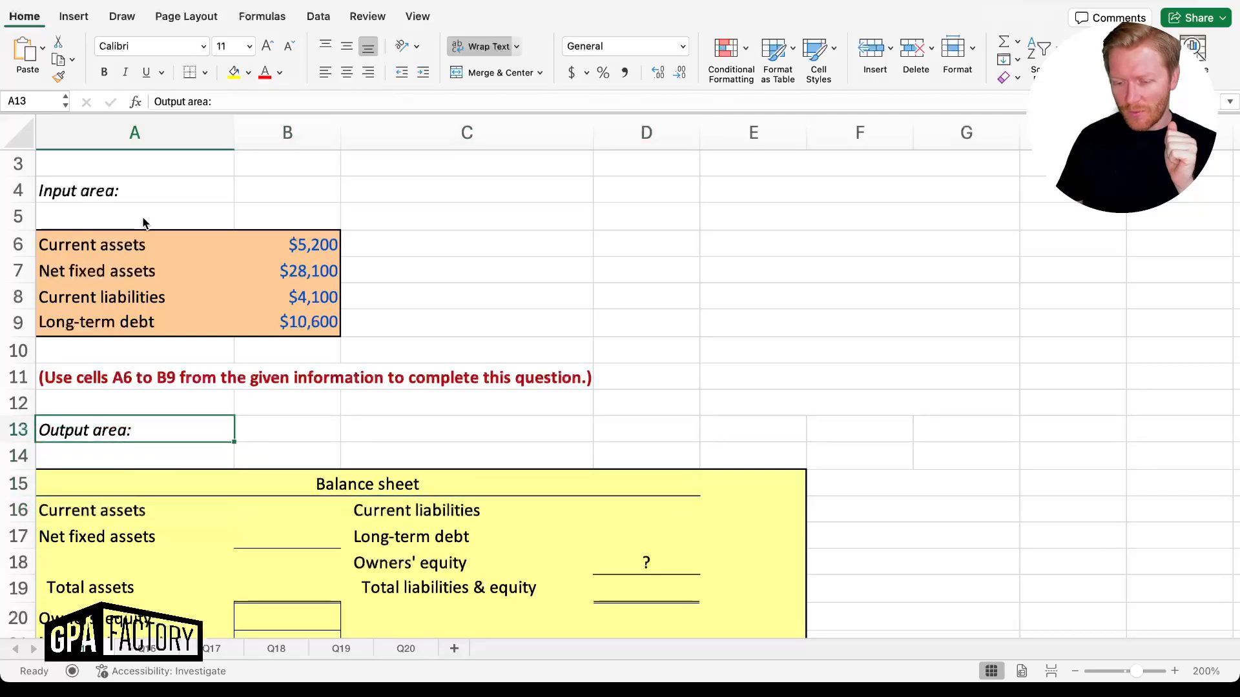
key(Up)
key(Up)
key(Up)
key(Up)
key(Down)
key(Down)
key(Down)
key(Down)
key(Down)
key(Down)
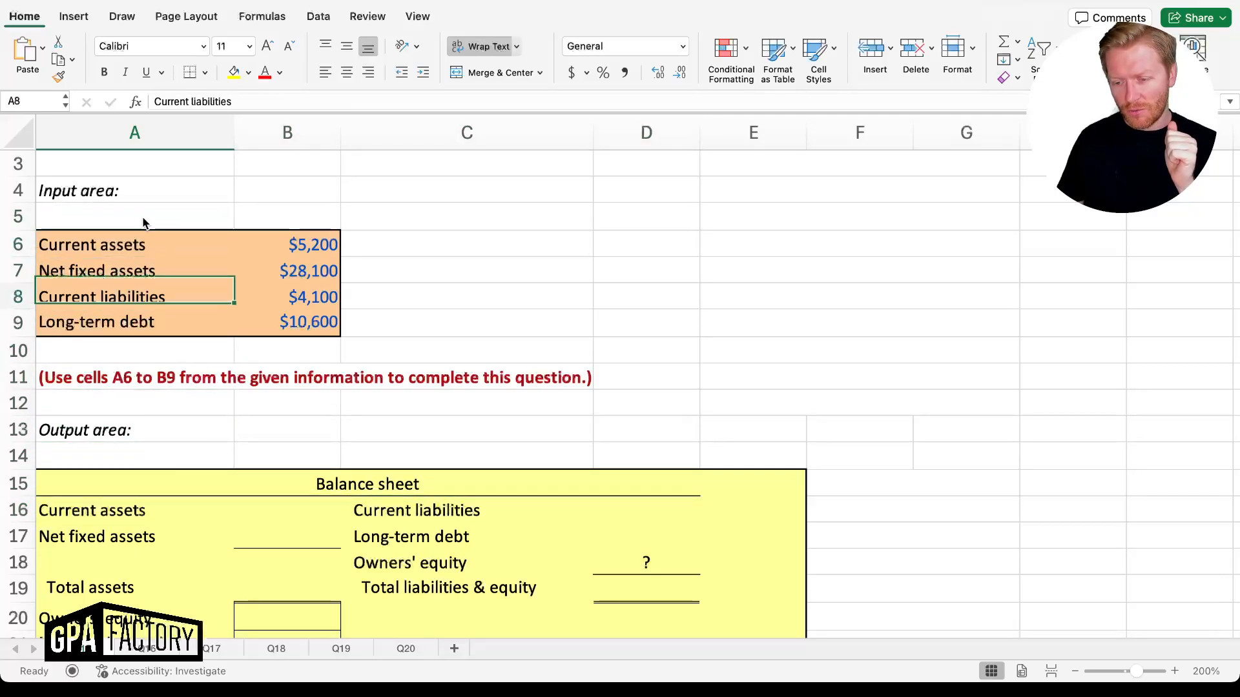
key(Down)
key(Down)
key(Right)
key(Right)
key(Right)
key(Left)
key(Left)
key(Right)
key(Right)
key(Left)
key(Left)
key(Left)
key(Up)
key(Up)
key(Up)
key(Down)
key(Down)
key(Down)
key(Down)
key(Down)
key(Down)
key(Right)
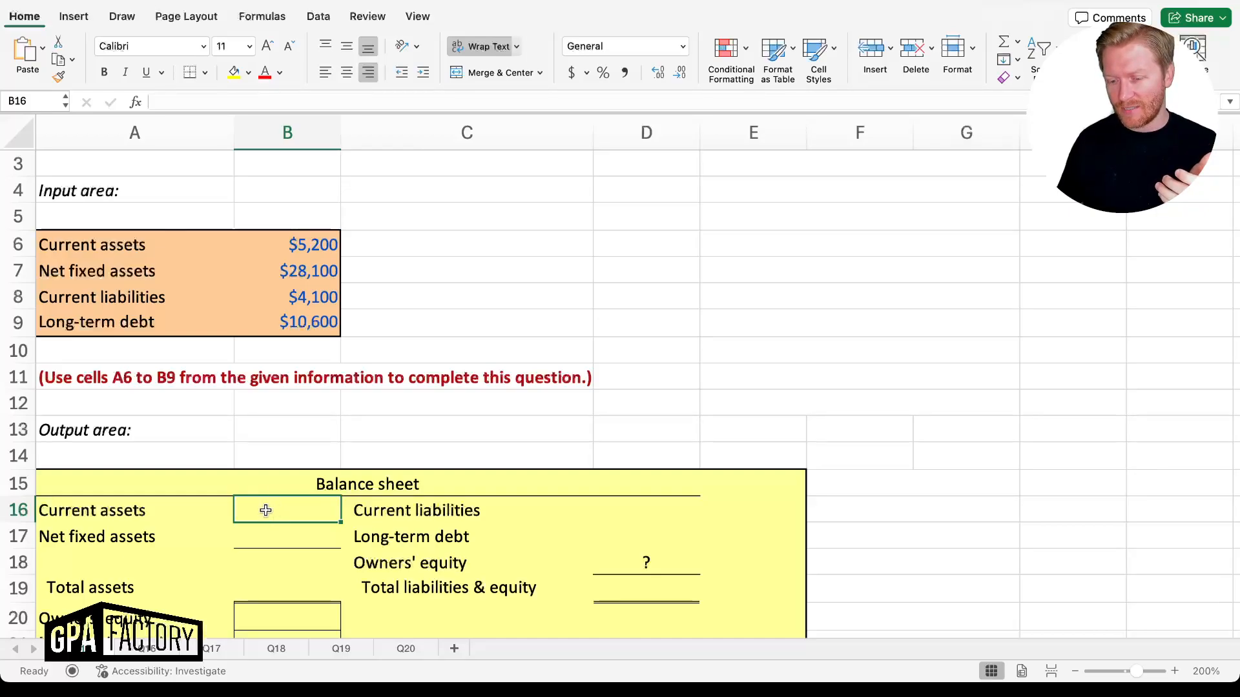
click(301, 244)
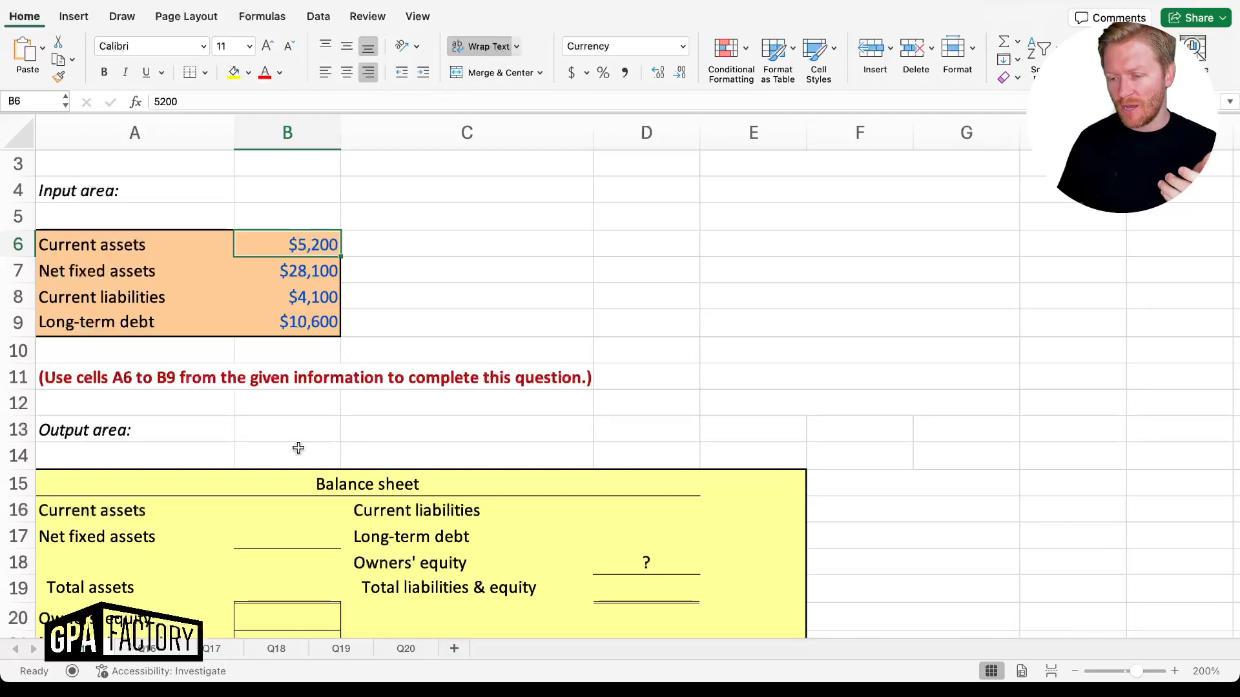
click(295, 510)
text(=)
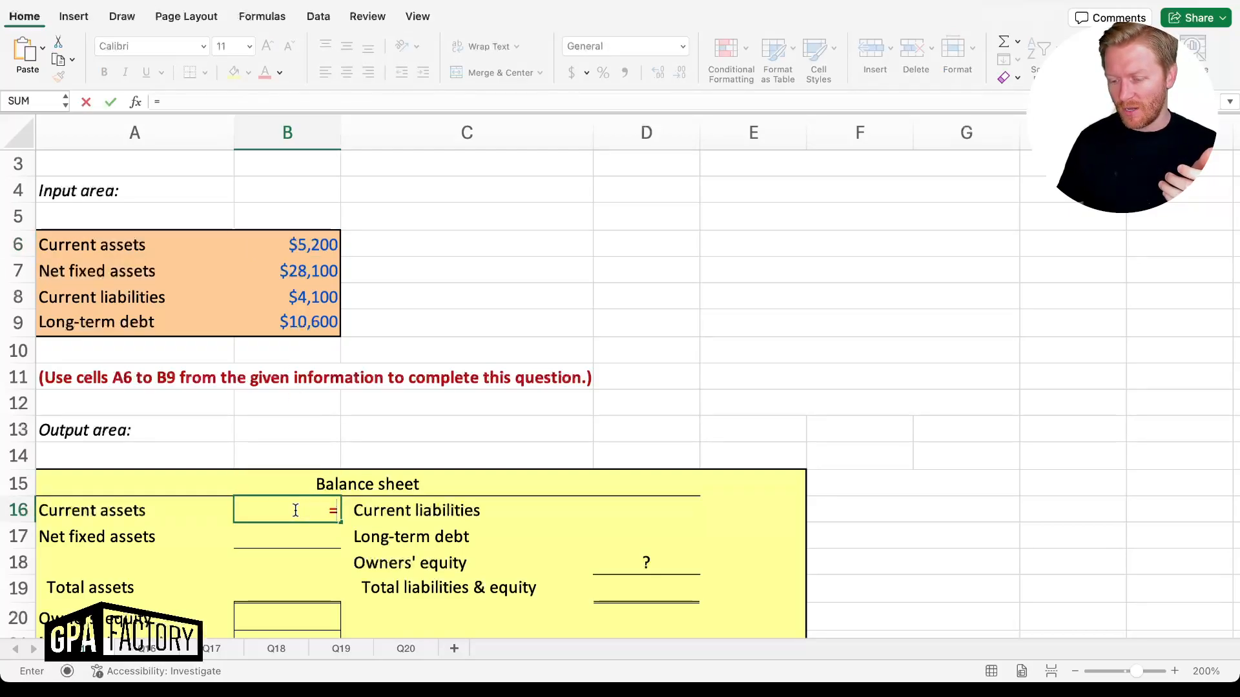
key(Up)
key(Up)
key(Up)
key(Up)
key(Up)
key(Up)
key(Up)
key(Up)
key(Up)
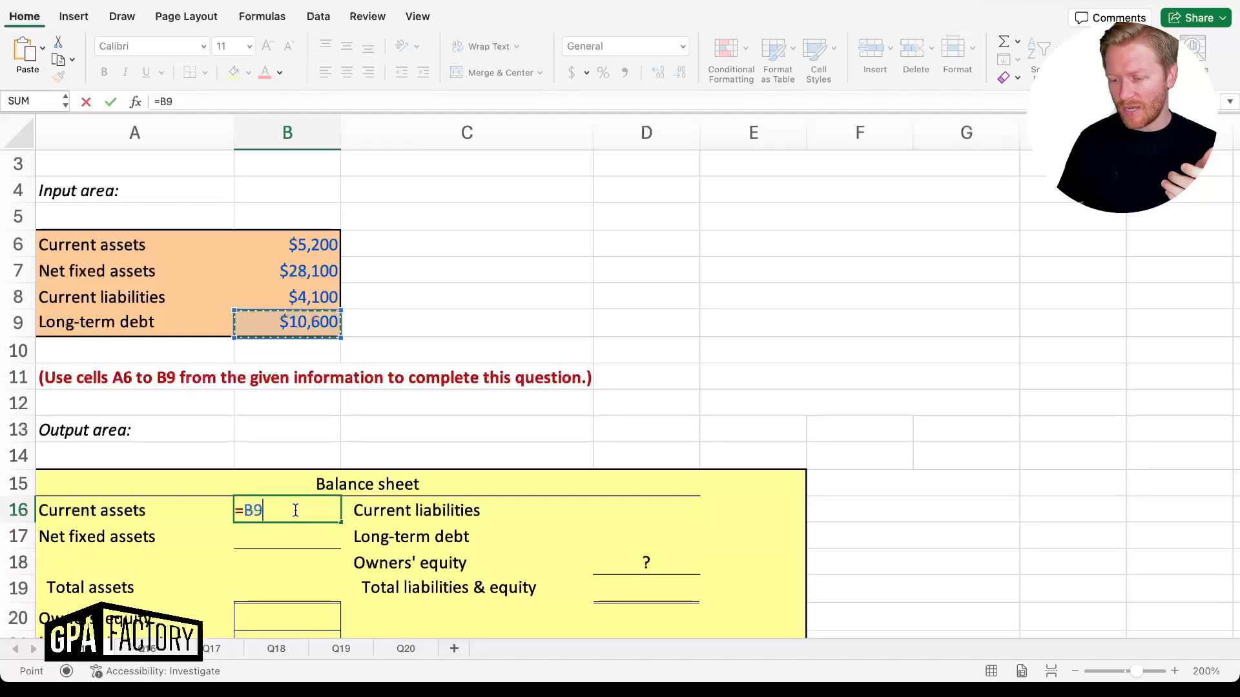
key(Up)
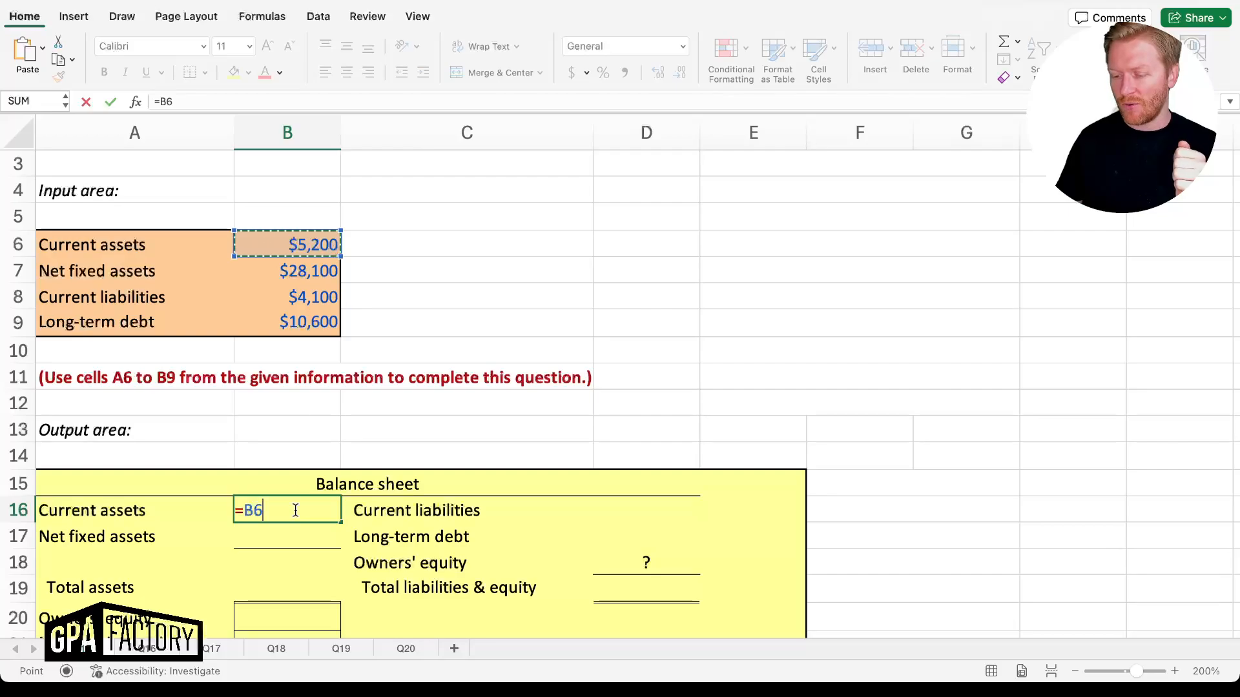
key(Return)
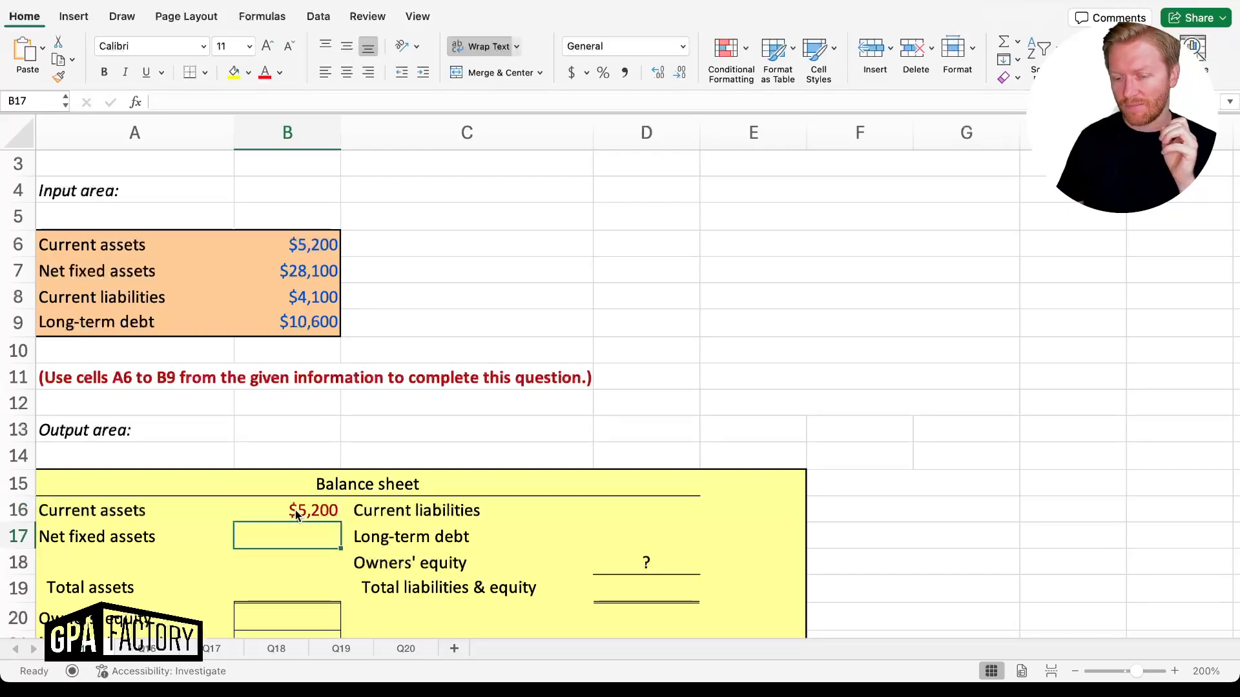
text(=)
key(Up)
key(Up)
key(Up)
key(Up)
key(Up)
key(Up)
key(Up)
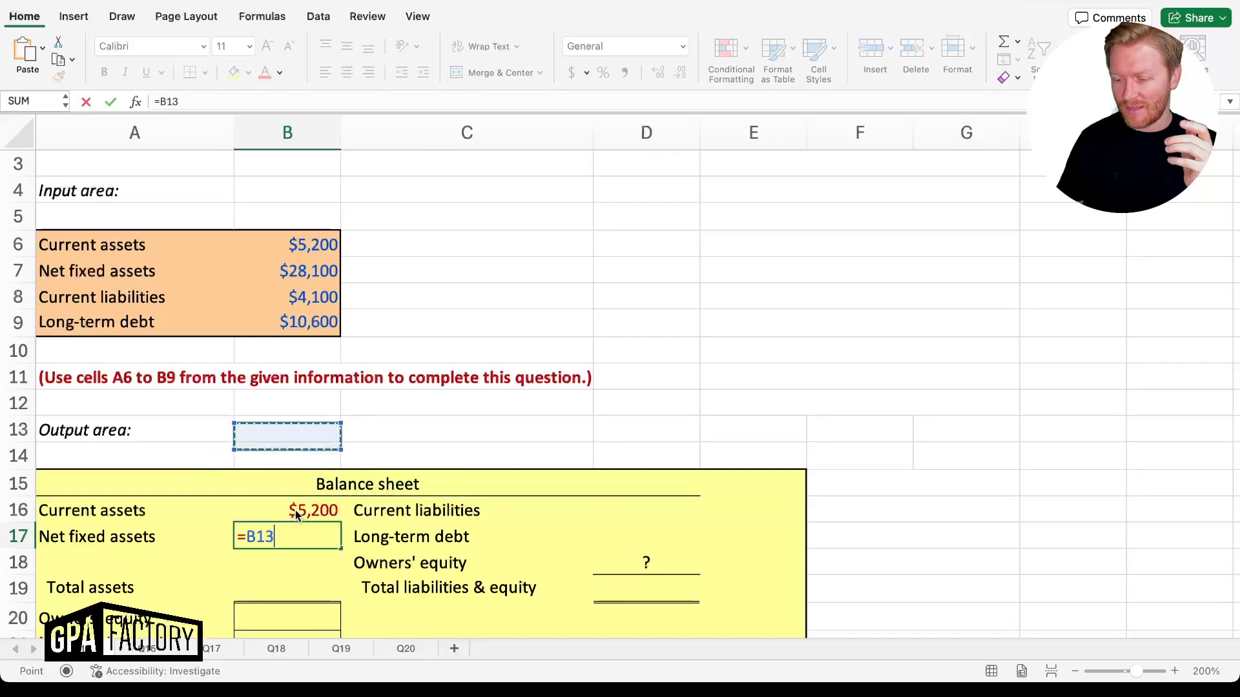
key(Up)
key(Up)
key(Up)
key(Return)
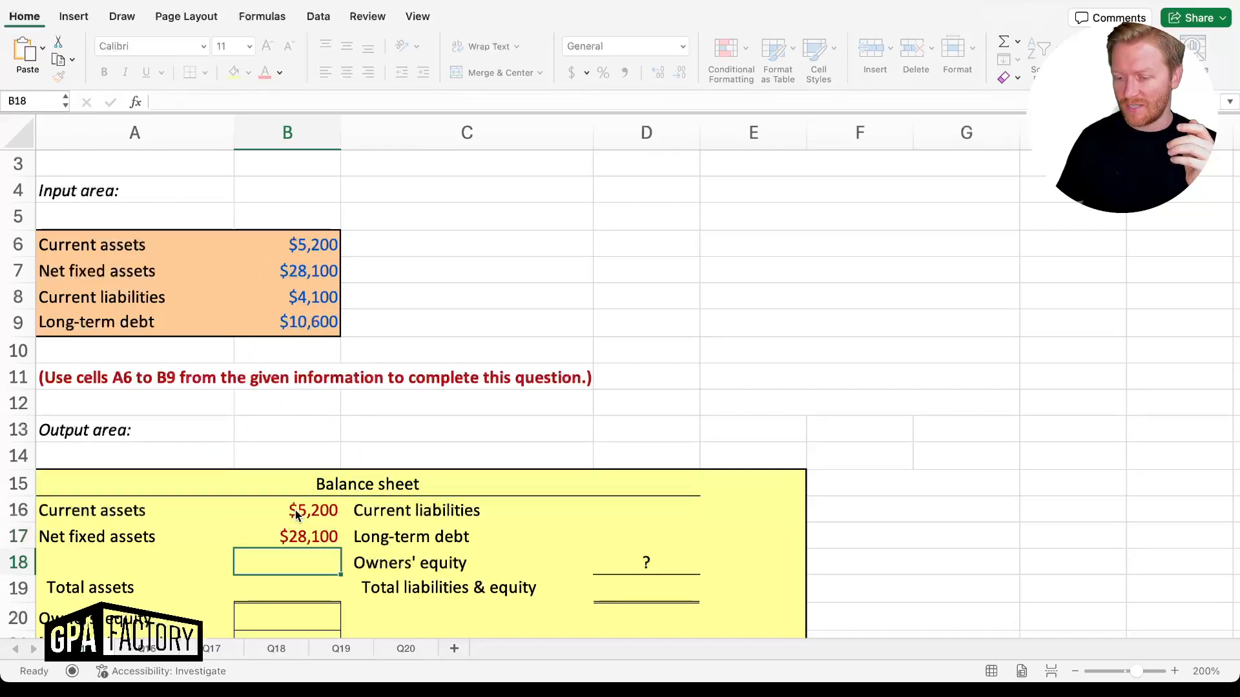
Enter =B16+B17 in B19 so total assets show $33,300
scroll(317, 593, down, 2)
click(307, 533)
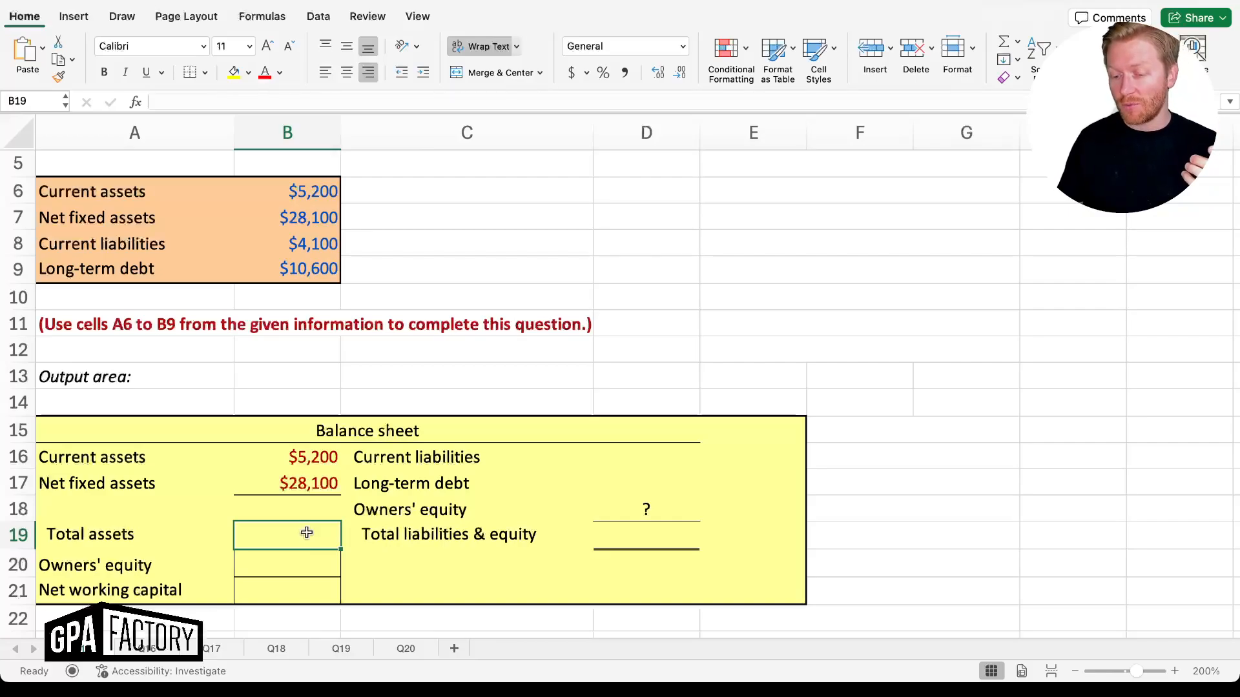
text(=)
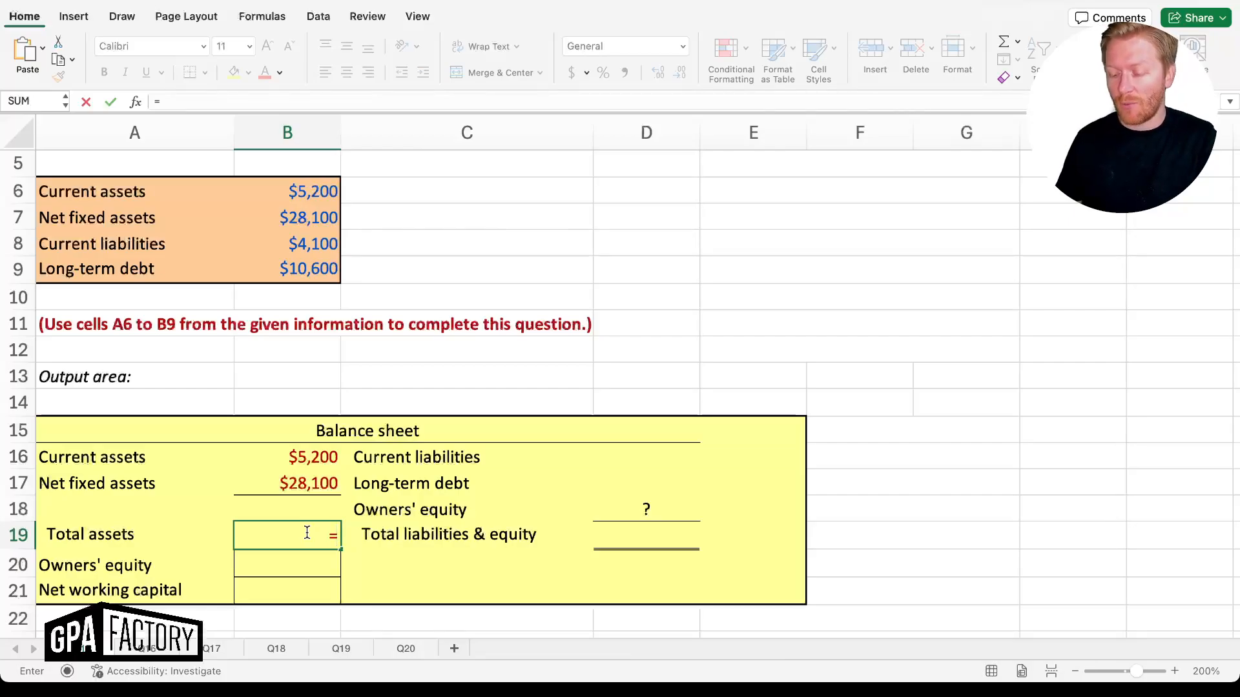
key(Up)
key(Up)
key(Up)
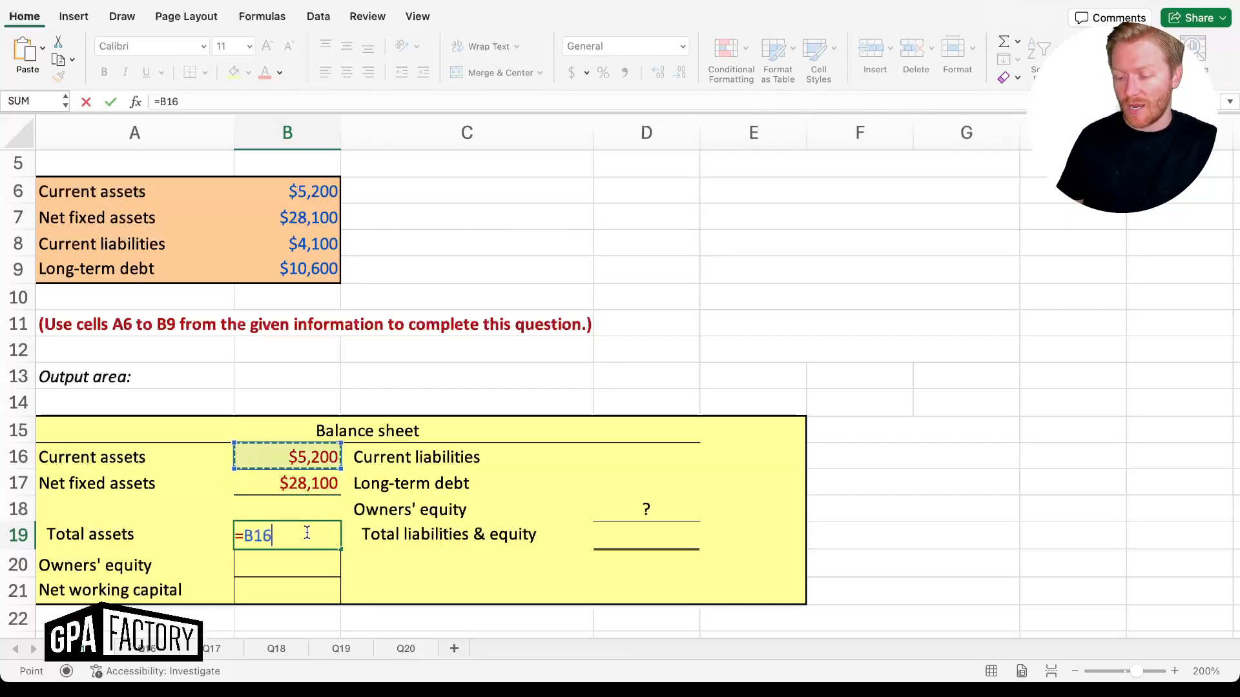
text(+)
key(Up)
key(Up)
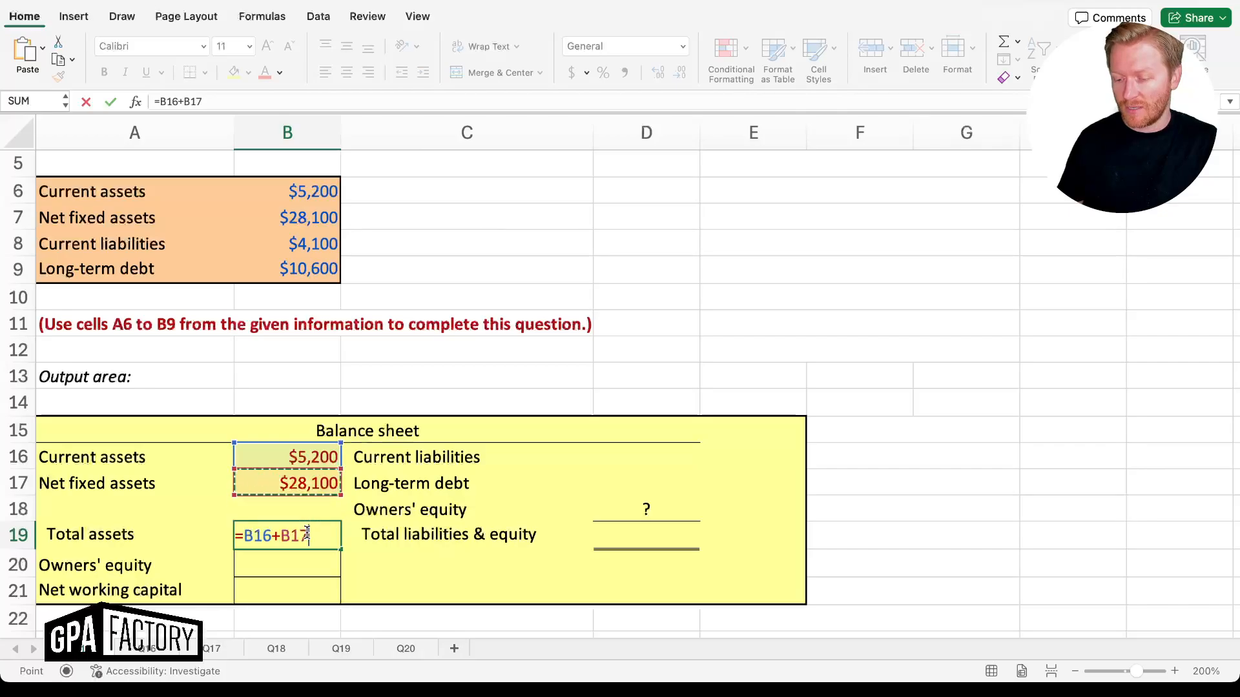
key(Return)
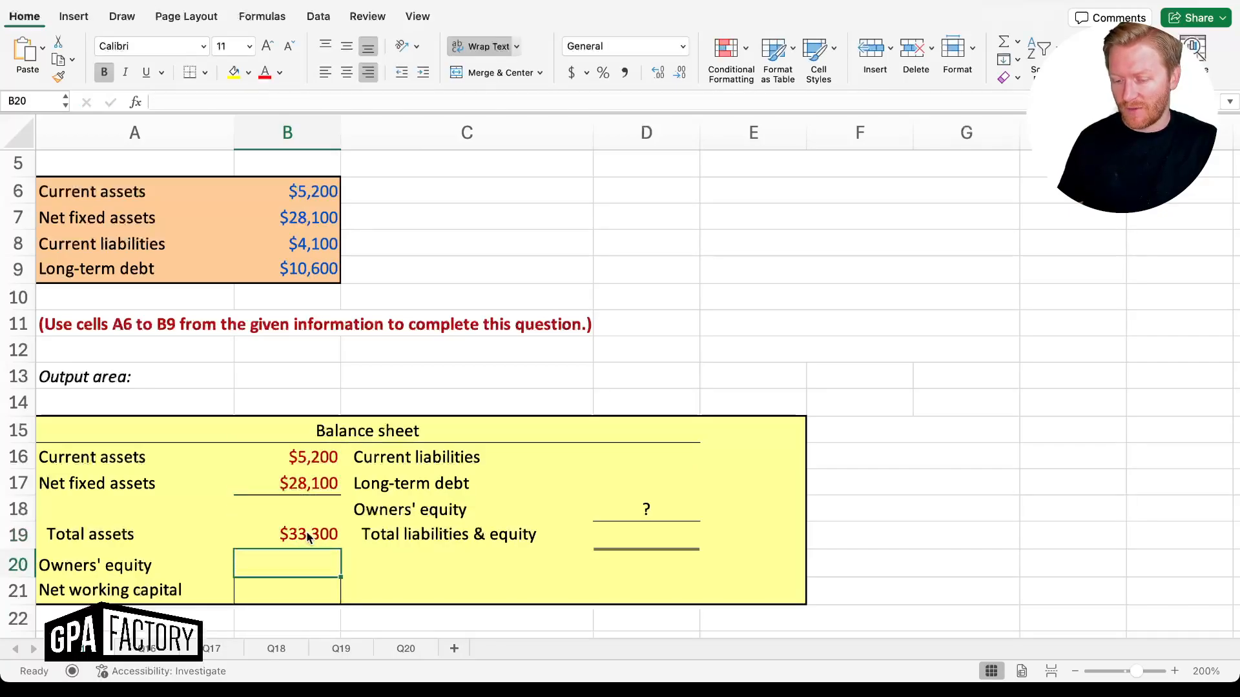
Link current liabilities in D16 to the input with =B8, showing $4,100
key(Right)
key(Right)
key(Up)
key(Up)
key(Up)
key(Up)
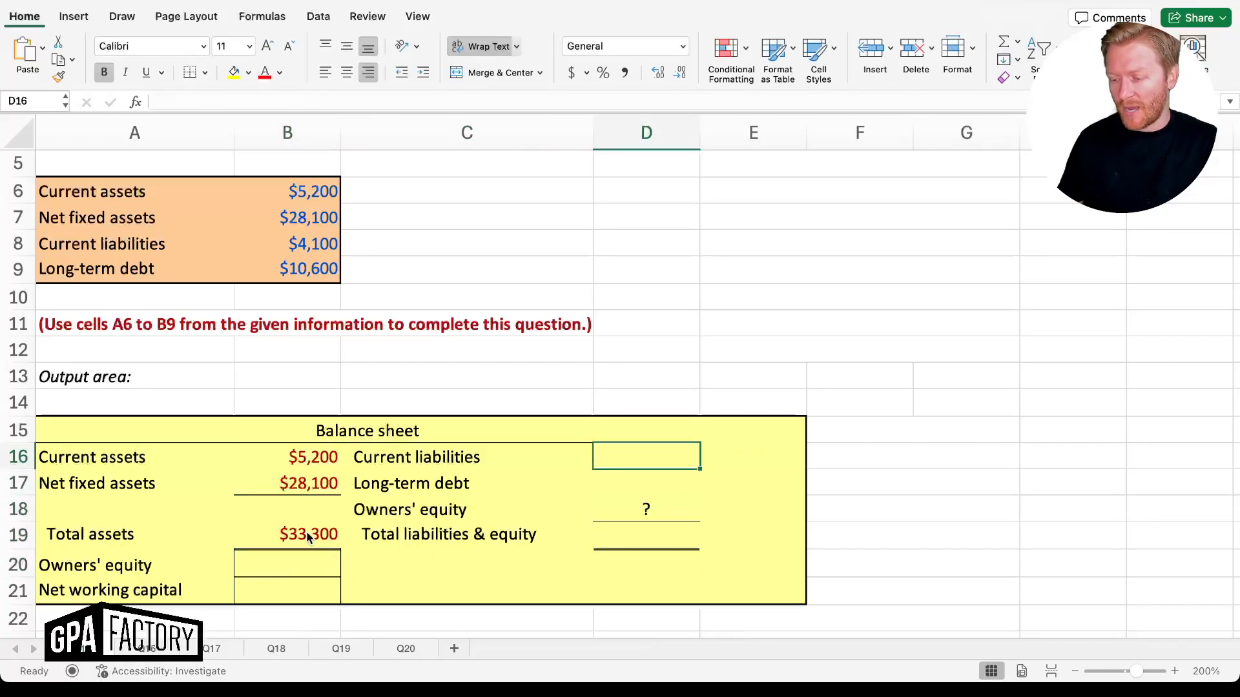
text(=)
key(Up)
key(Up)
key(Up)
key(Up)
key(Up)
key(Left)
key(Left)
key(Left)
key(Up)
key(Up)
key(Up)
key(Right)
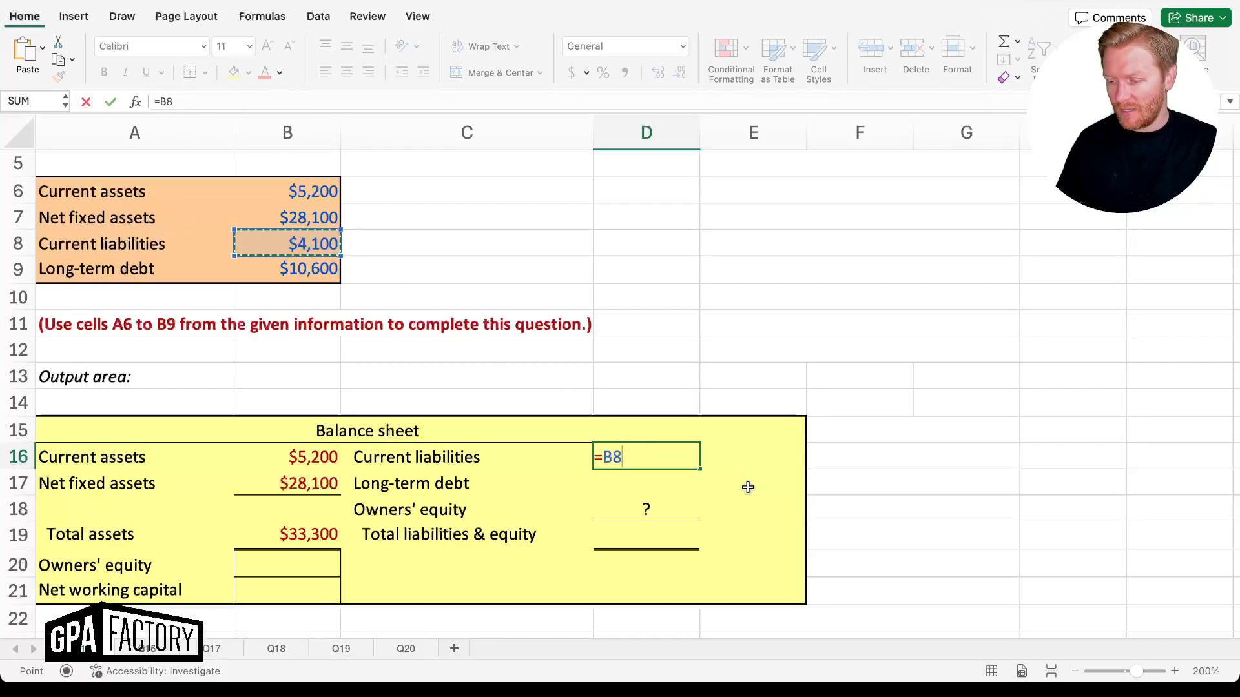
key(Return)
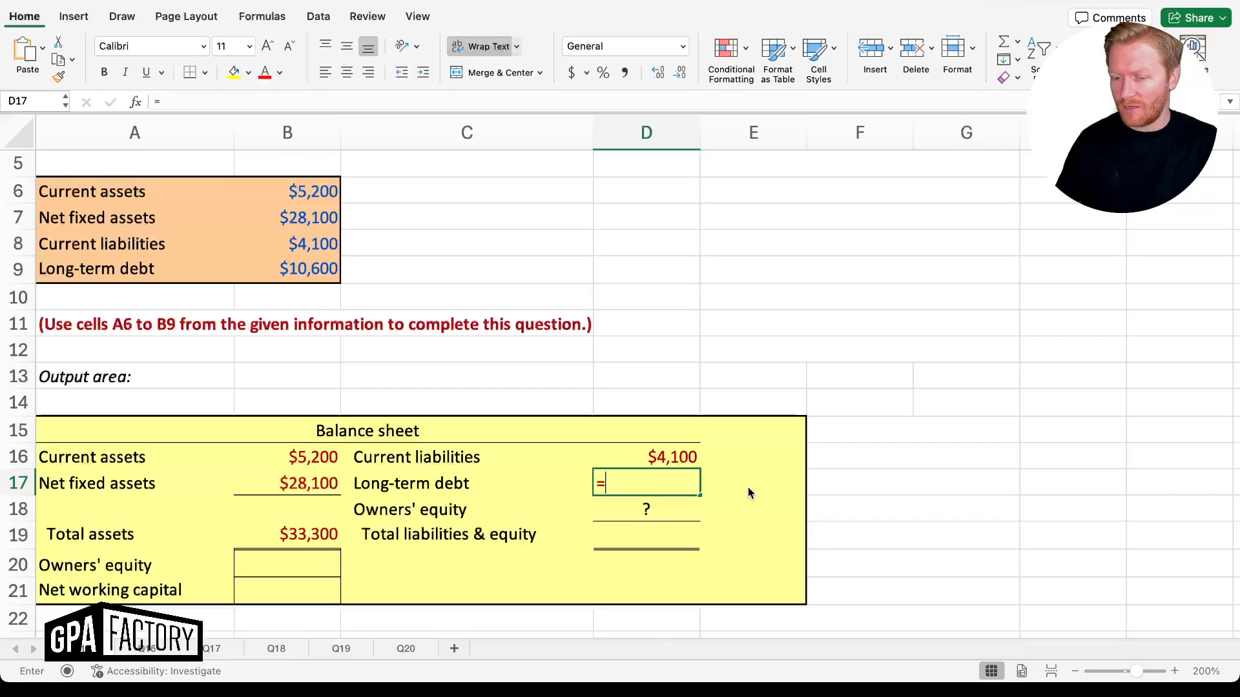
Link long-term debt in D17 to the input with =B9, showing $10,600
text(=)
key(Up)
key(Up)
key(Up)
key(Up)
key(Left)
key(Left)
key(Left)
key(Up)
key(Up)
key(Up)
key(Up)
key(Right)
key(Return)
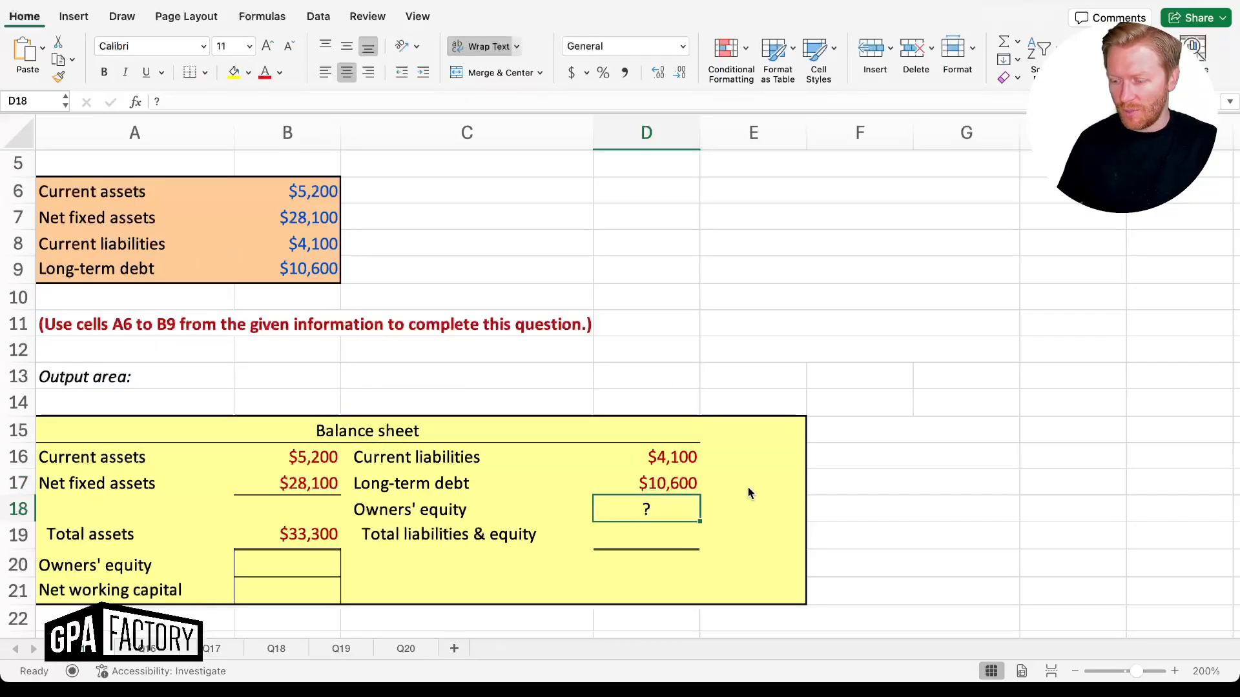
Set total liabilities & equity in D19 to =B19, matching $33,300
key(Down)
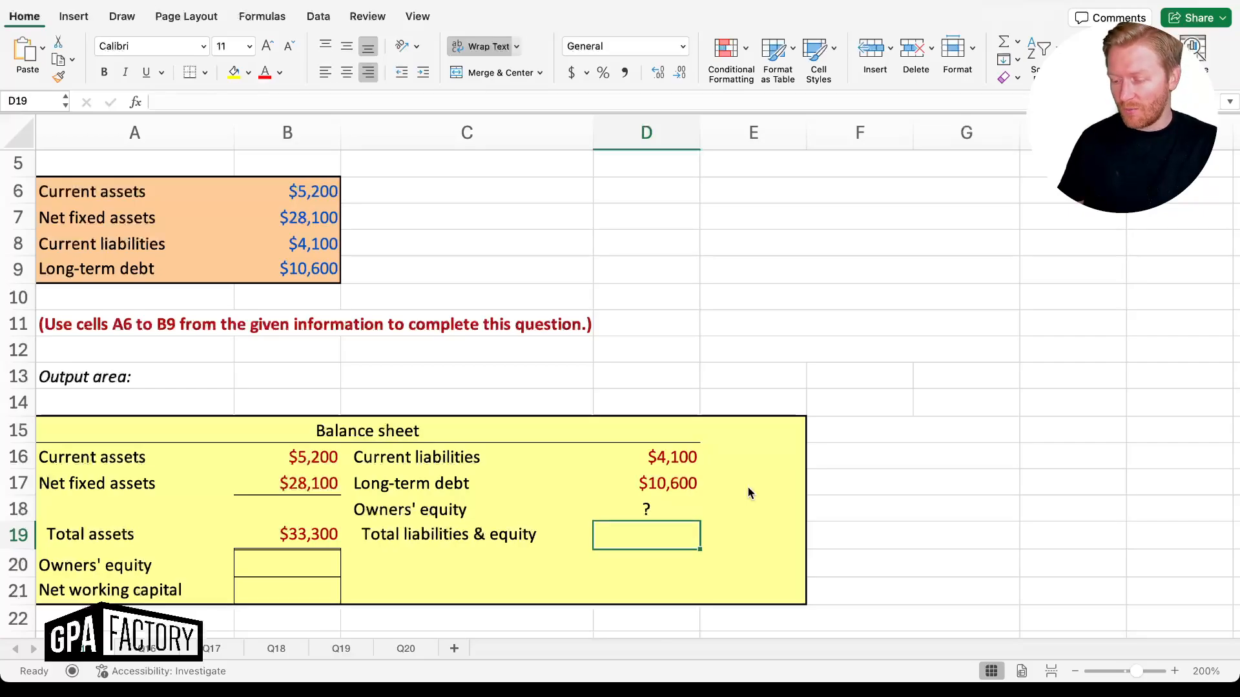
text(=)
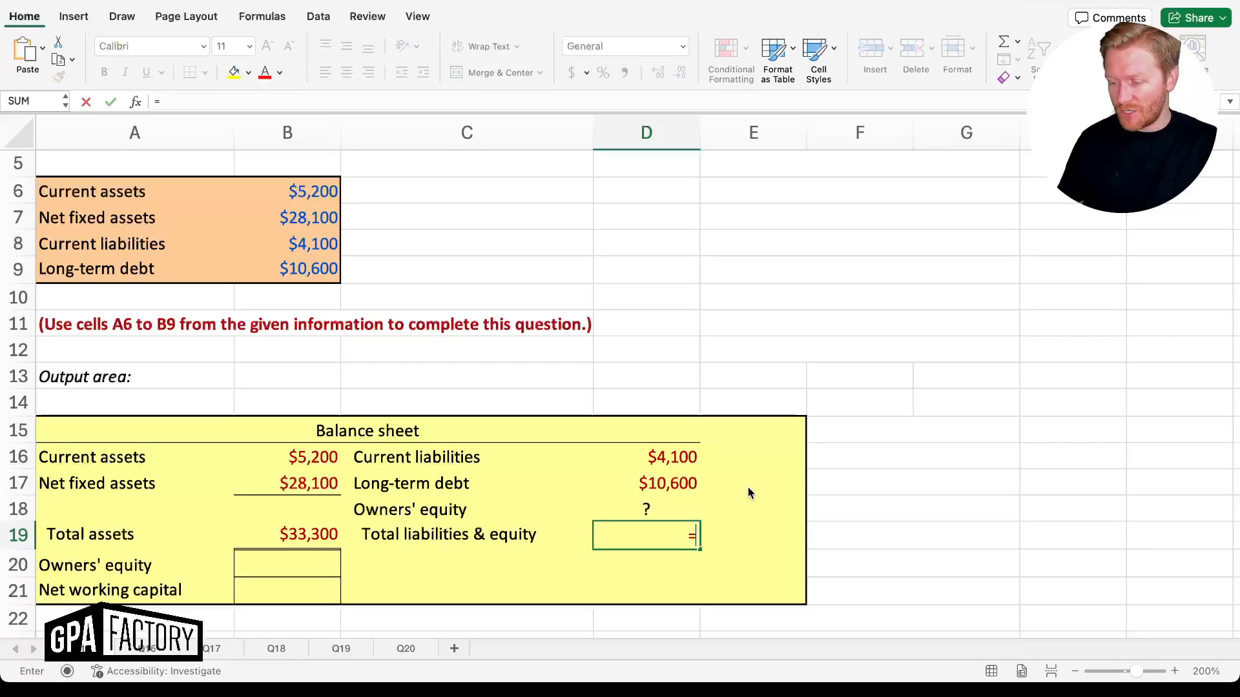
key(Left)
key(Left)
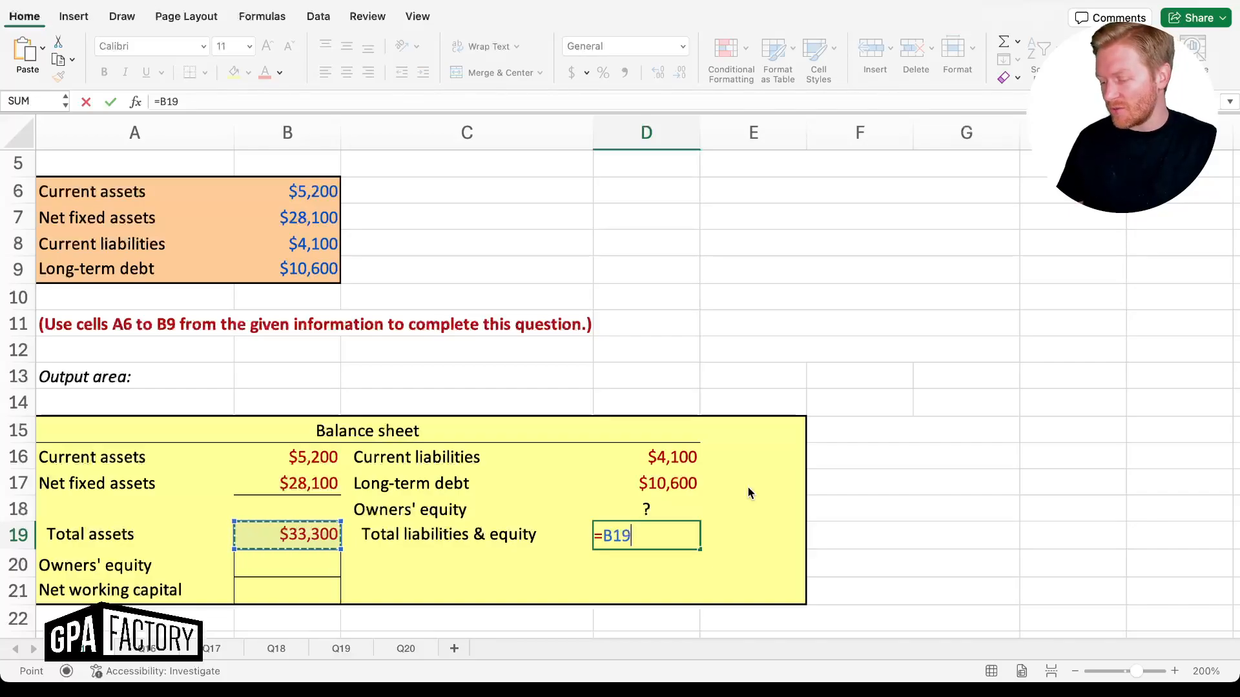
key(Return)
key(Left)
key(Left)
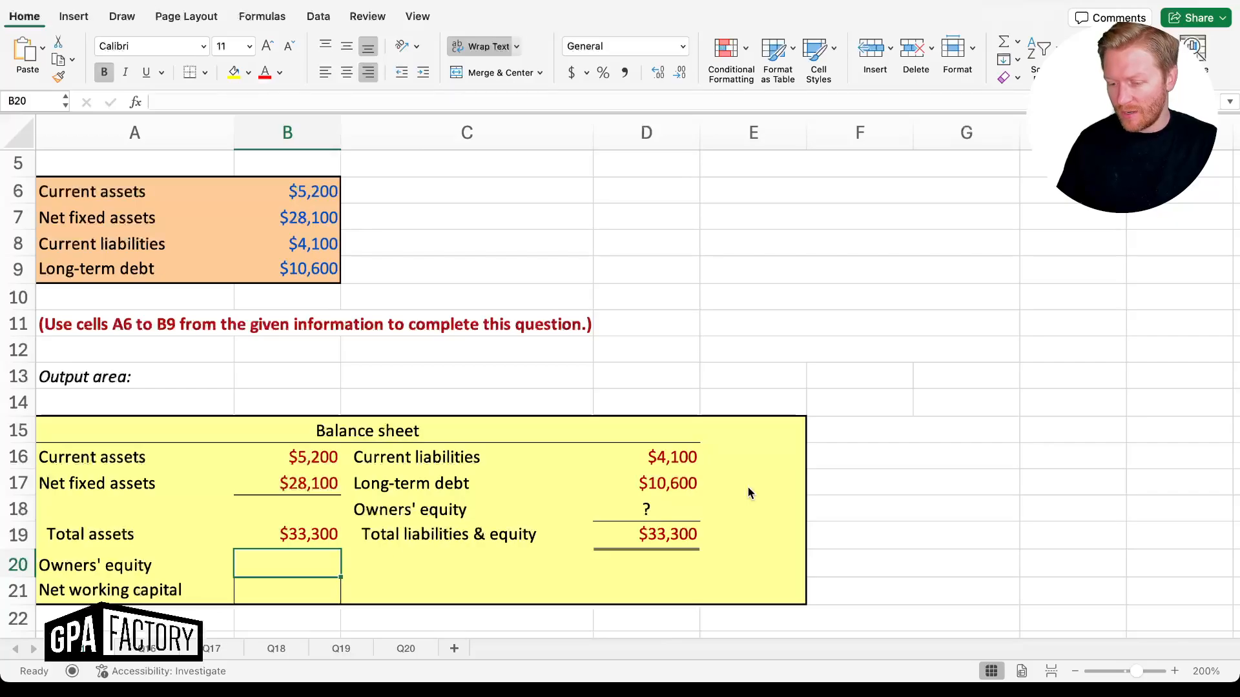
Compute owners' equity as total liabilities & equity minus long-term debt minus current liabilities
text(=)
key(Right)
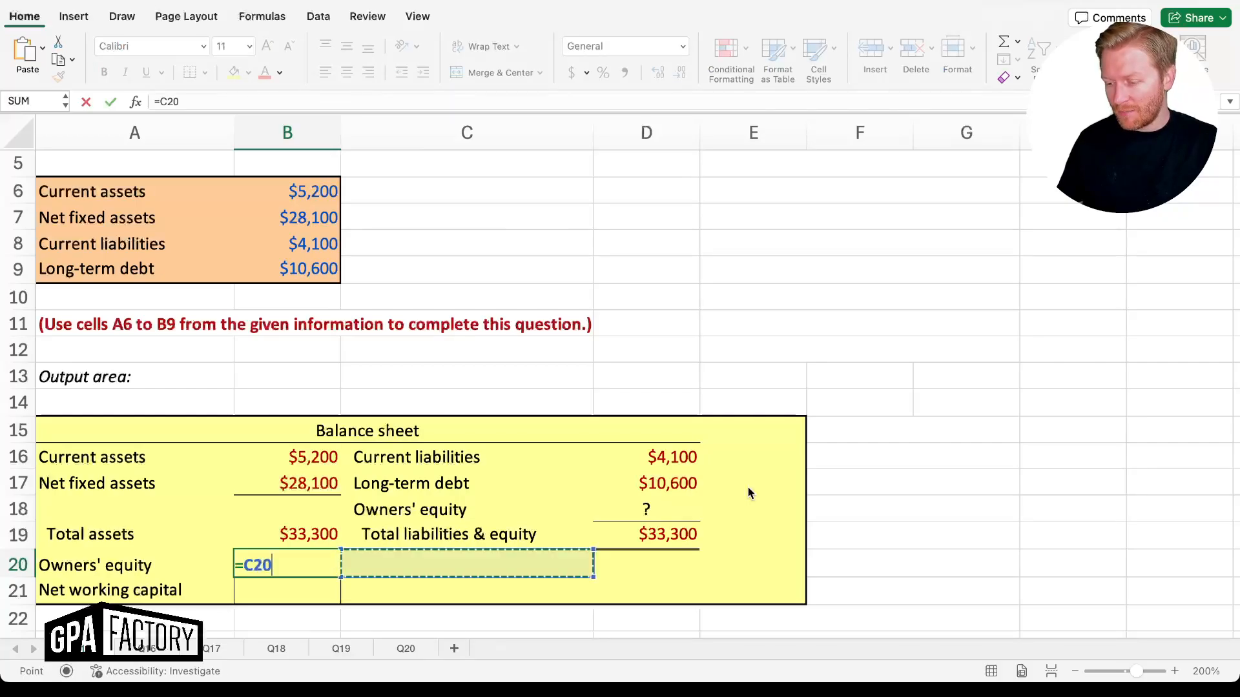
key(Right)
key(Up)
text(-)
key(Up)
key(Up)
key(Up)
key(Right)
key(Right)
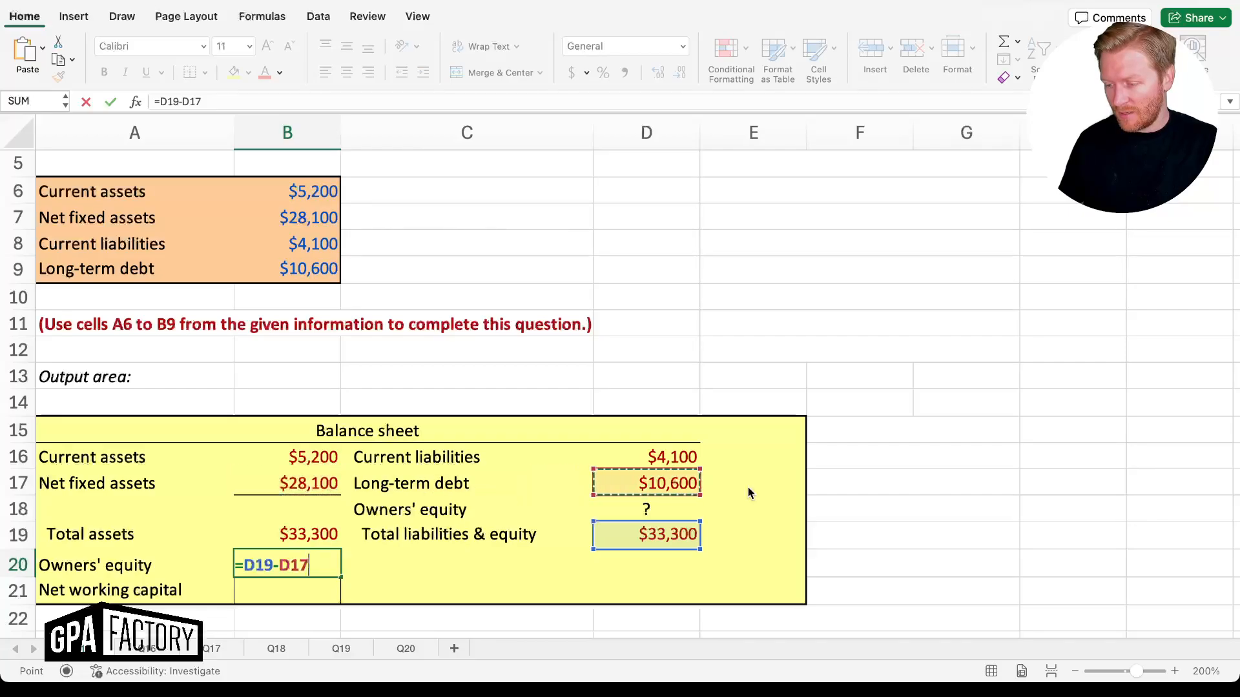
text(-)
key(Up)
key(Up)
key(Up)
key(Up)
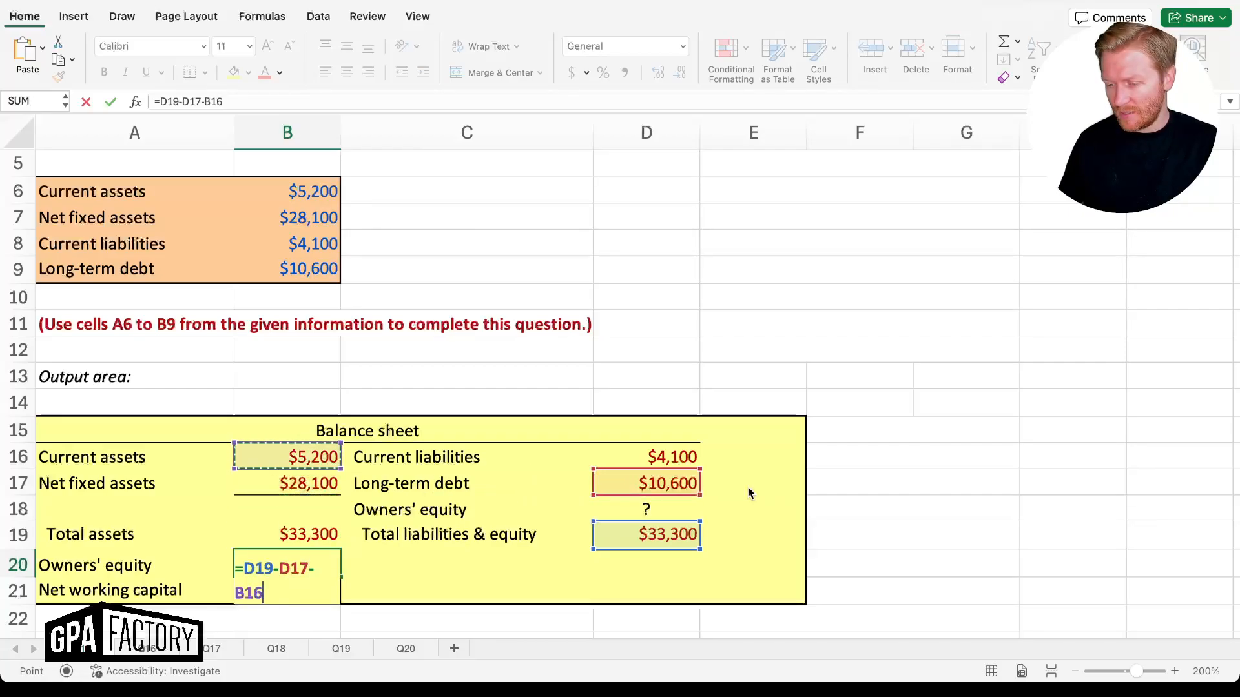
key(Right)
key(Right)
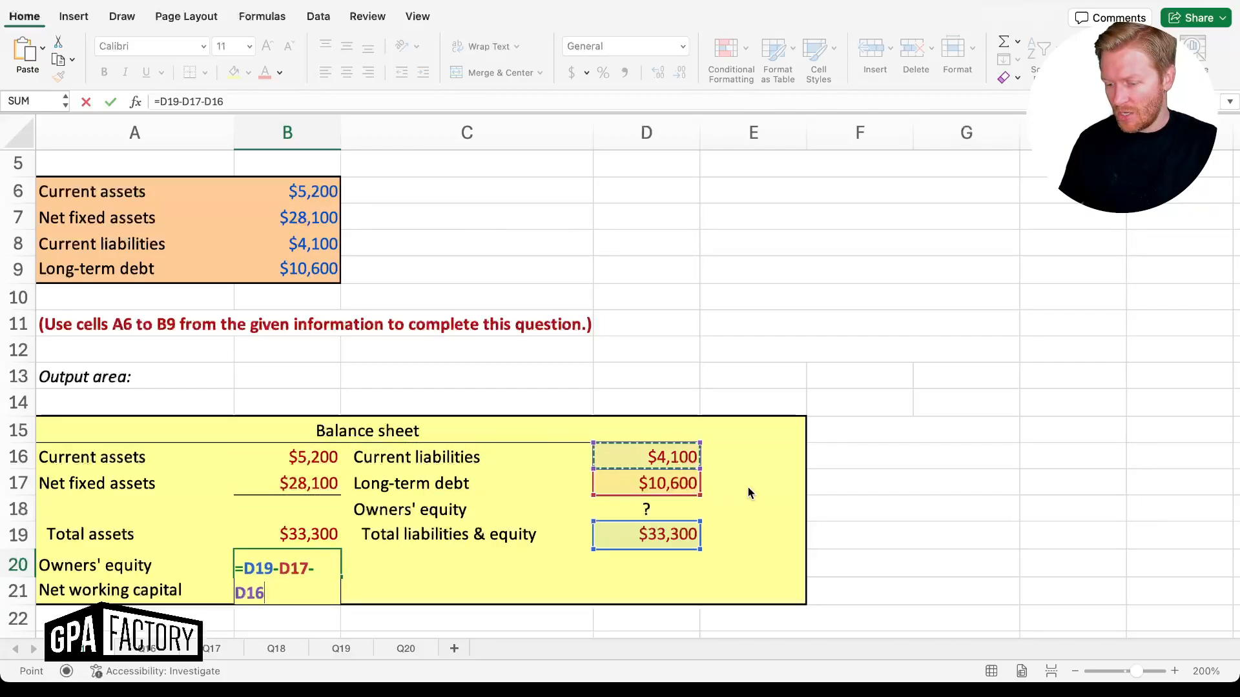
key(Return)
key(Up)
key(Right)
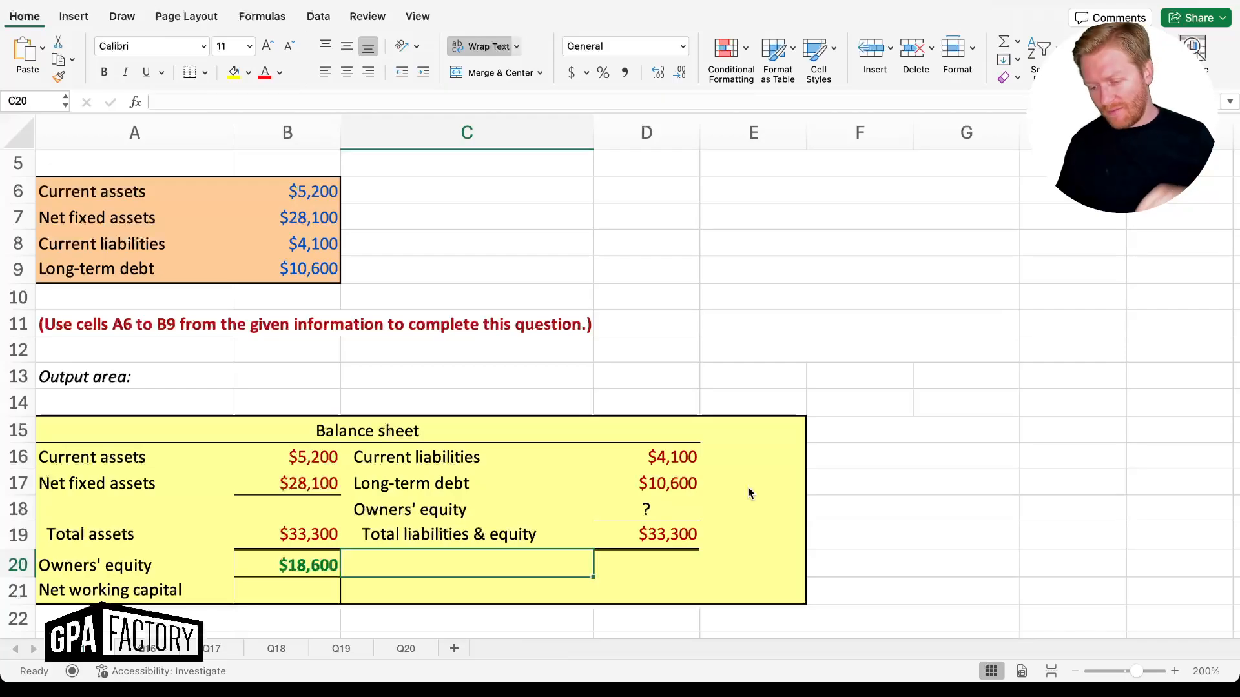
Enter =D19-(D16+D17) in C20 for owners' equity of $18,600 and compare both results
text(=)
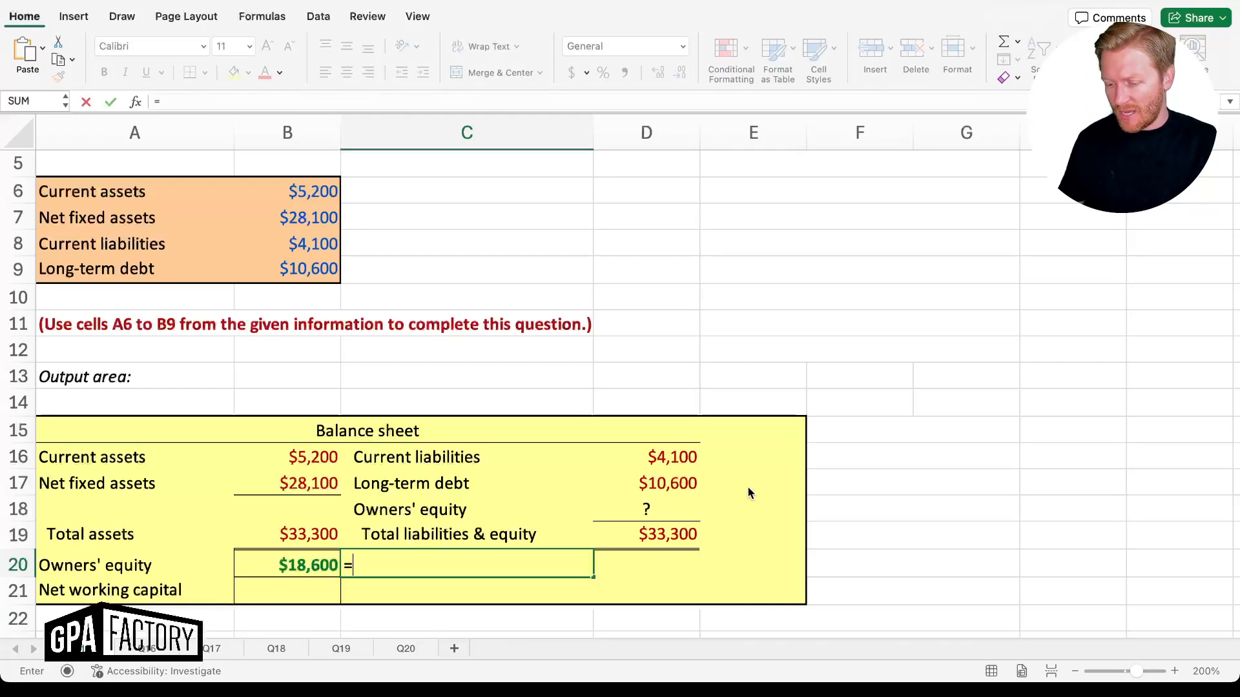
key(Up)
key(Right)
text(-)
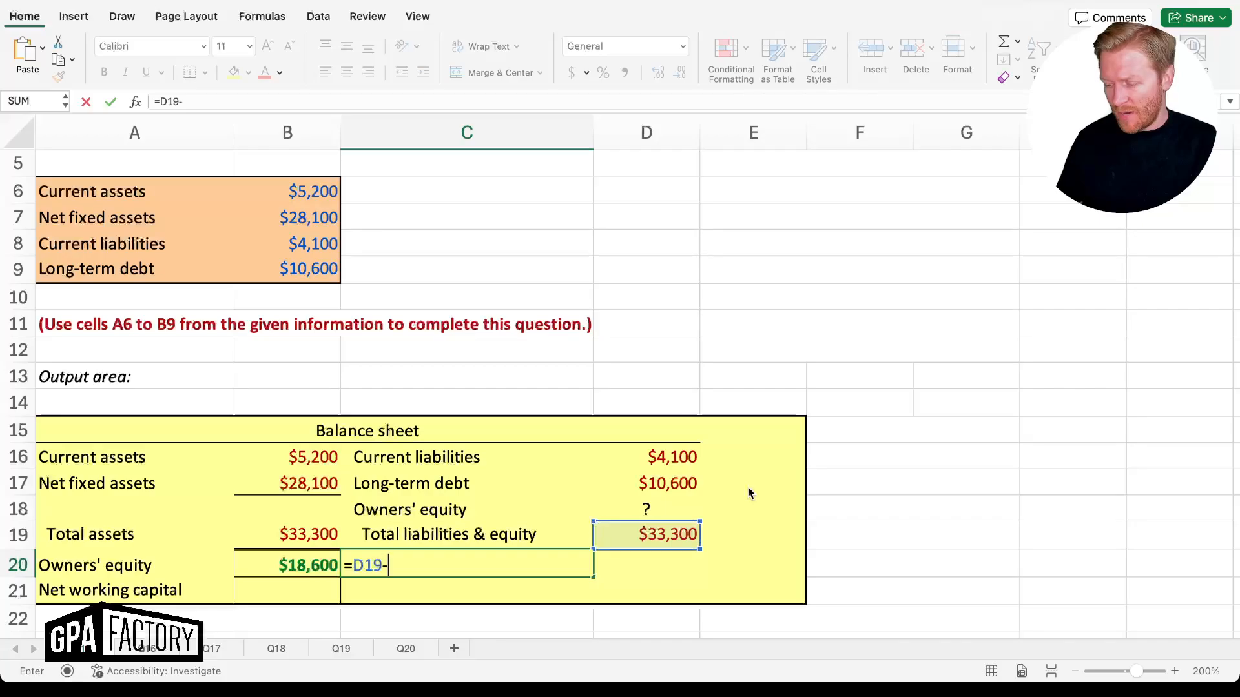
text(()
key(Up)
key(Up)
key(Up)
key(Up)
key(Right)
text(+)
key(Up)
key(Up)
key(Up)
key(Right)
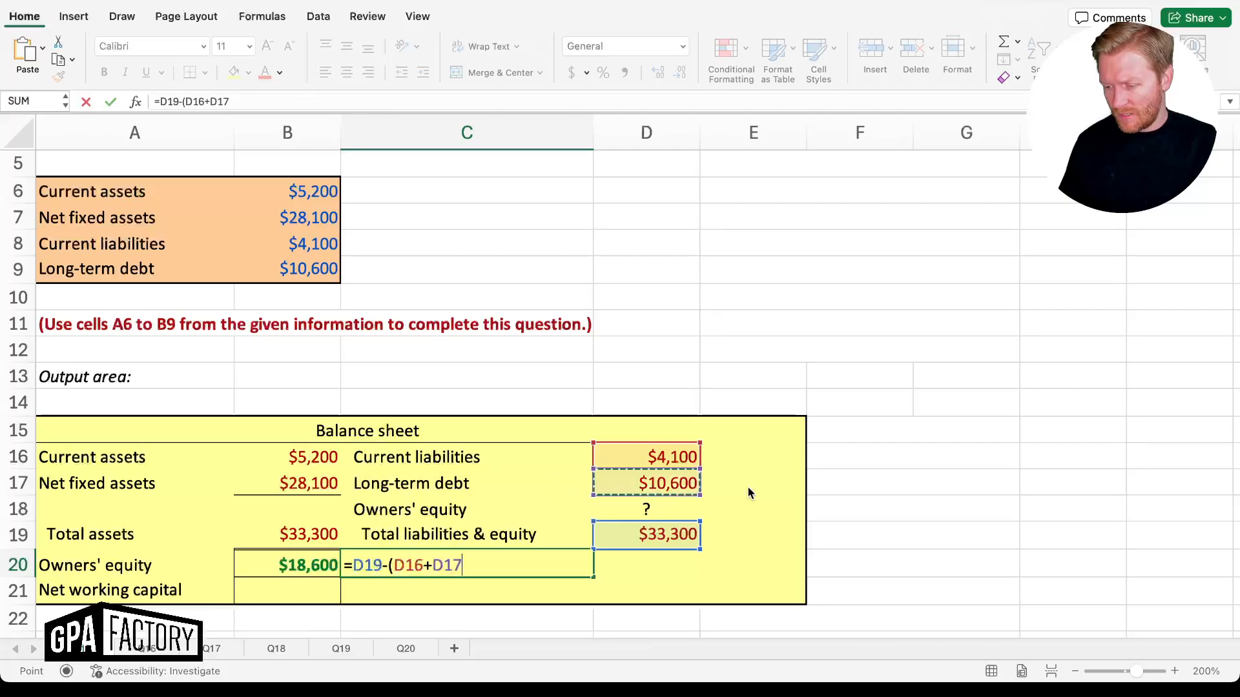
text())
key(Return)
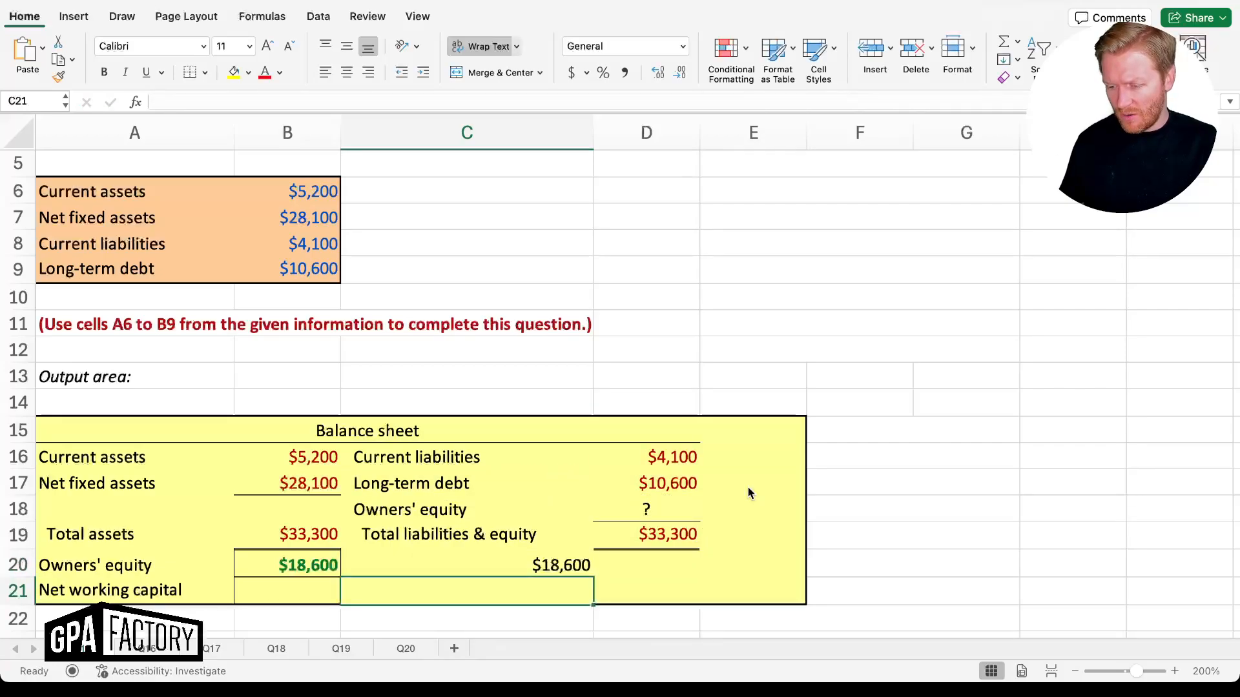
key(Up)
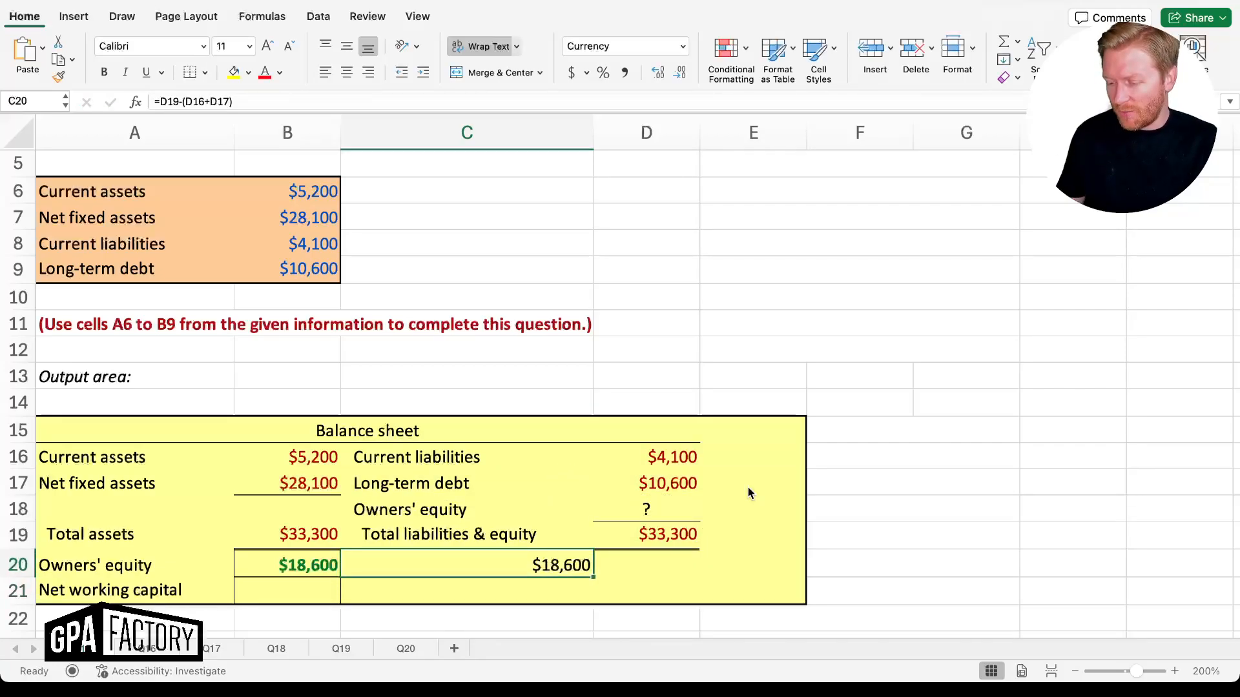
key(Left)
key(Right)
key(Left)
key(Right)
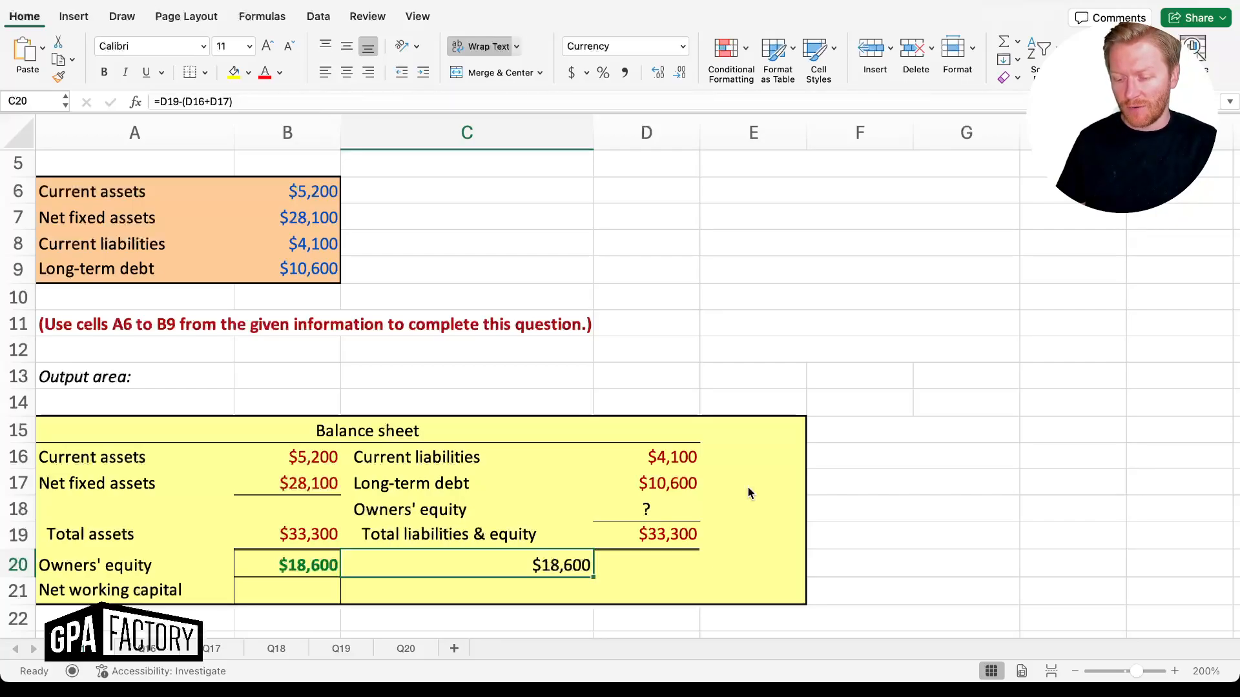
Compute net working capital in B21 as =B16-D16, giving $1,100
key(Down)
key(Left)
text(=)
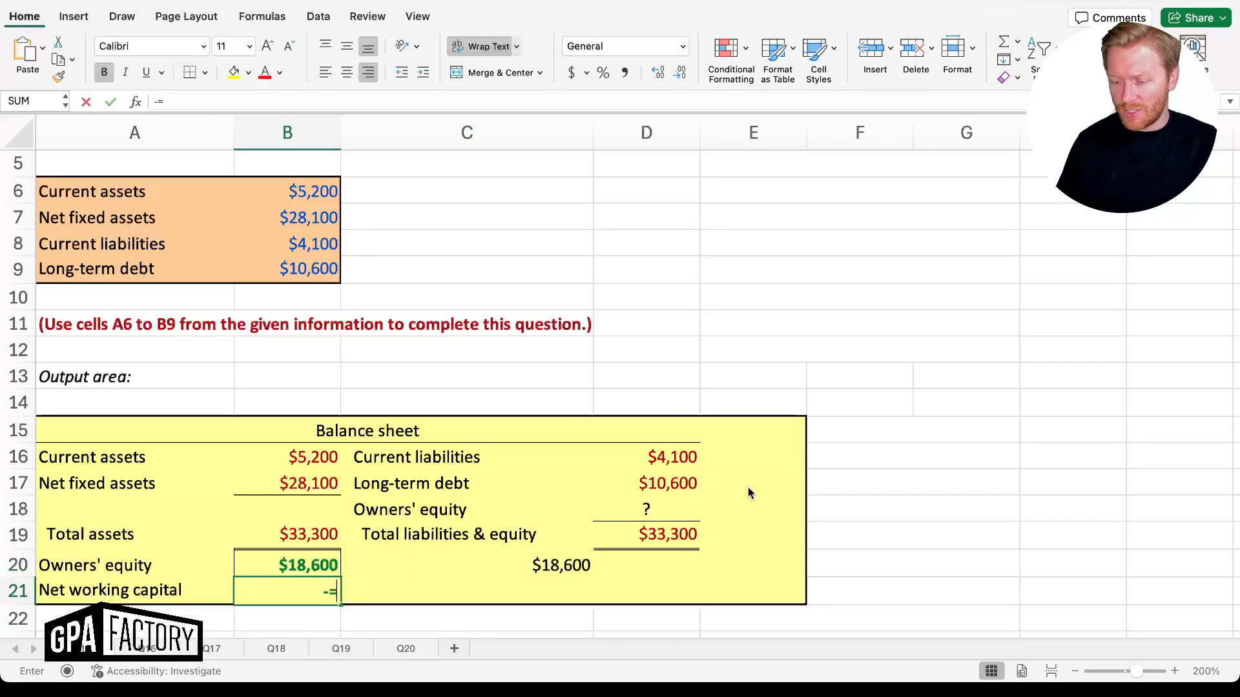
key(BackSpace)
text(=)
key(Up)
key(Up)
key(Up)
key(Up)
key(Up)
text(-)
key(Up)
key(Up)
key(Up)
key(Up)
key(Up)
key(Right)
key(Right)
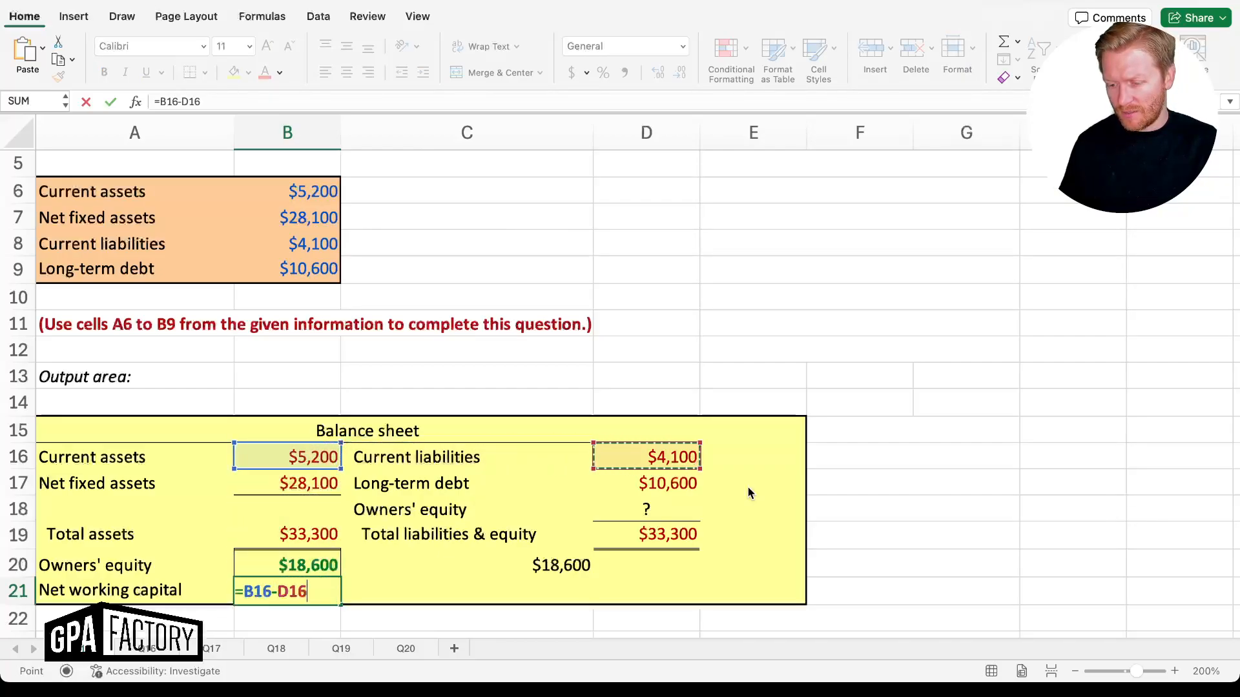
key(Return)
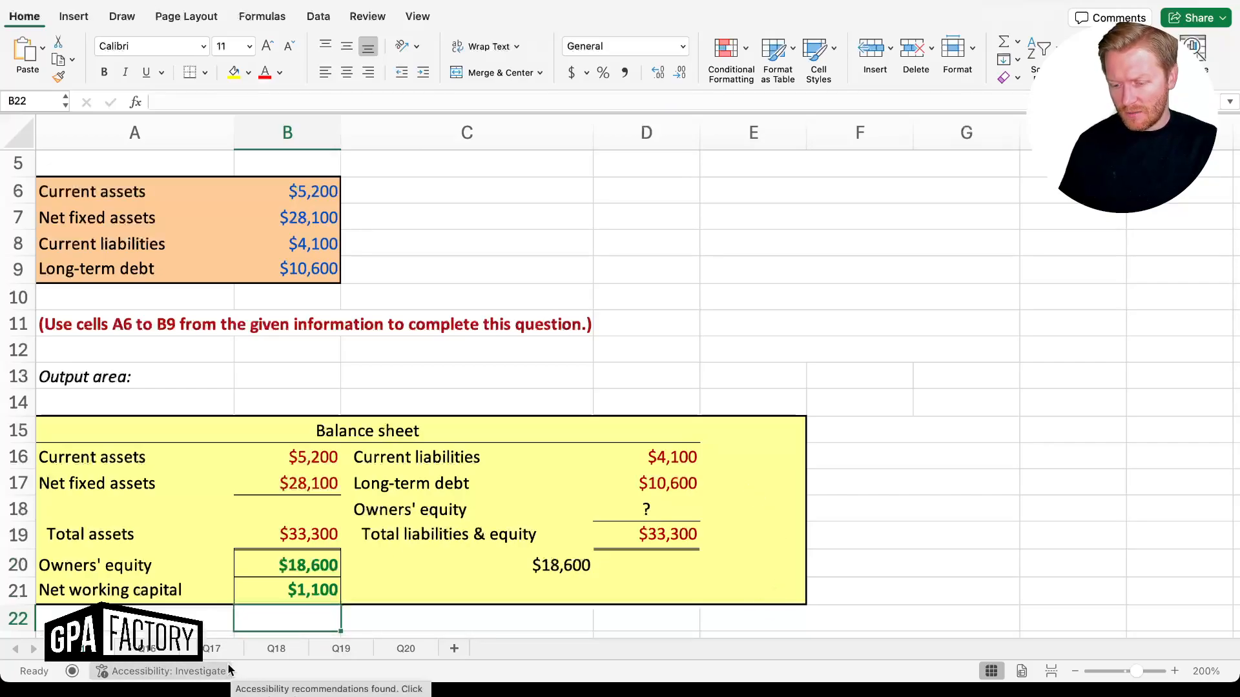
Switch to the Nemo, Inc. sheet and review its question, $740,000-sales inputs and blank income statement
click(147, 653)
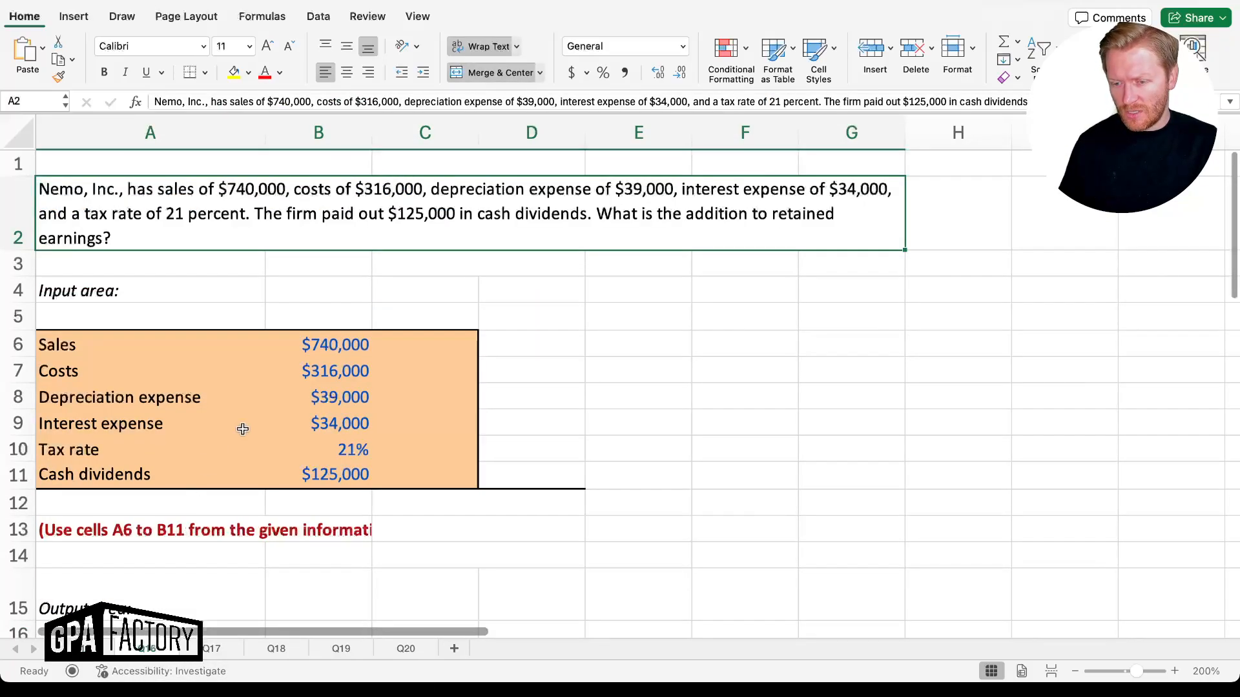
click(128, 281)
click(96, 219)
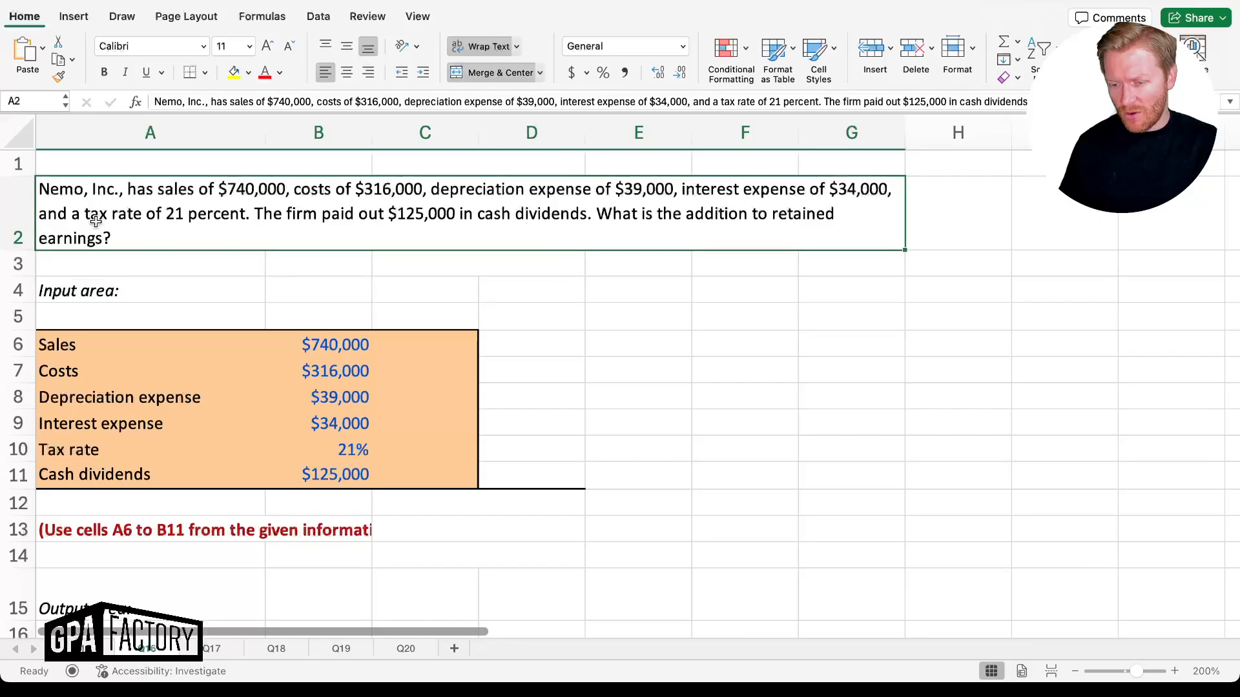
scroll(253, 381, down, 3)
scroll(253, 381, down, 10)
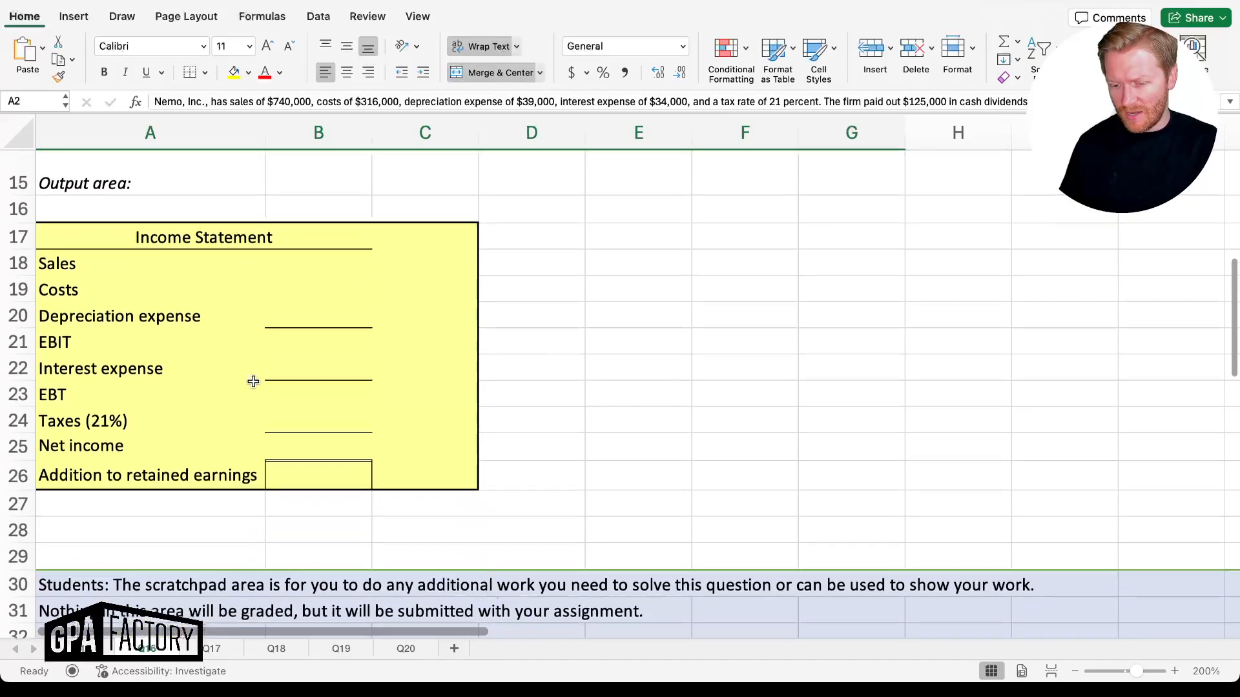
scroll(253, 382, up, 5)
scroll(253, 382, up, 6)
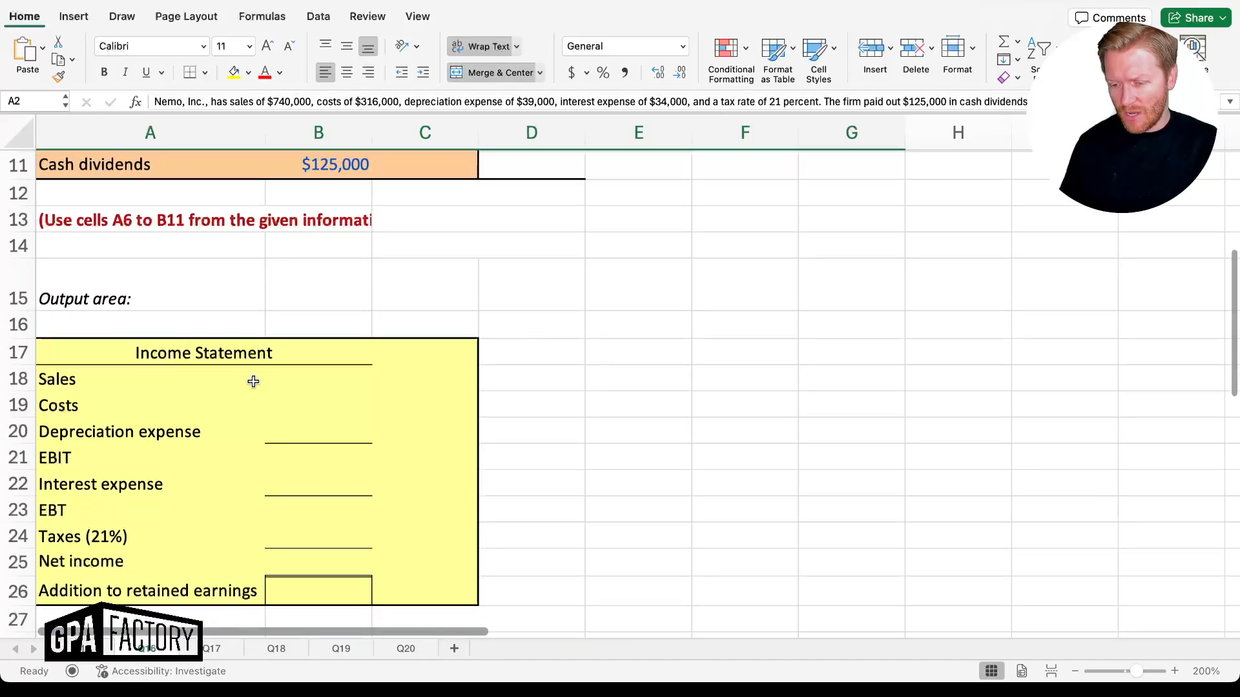
scroll(253, 381, down, 2)
drag(326, 258, 316, 390)
scroll(316, 390, up, 3)
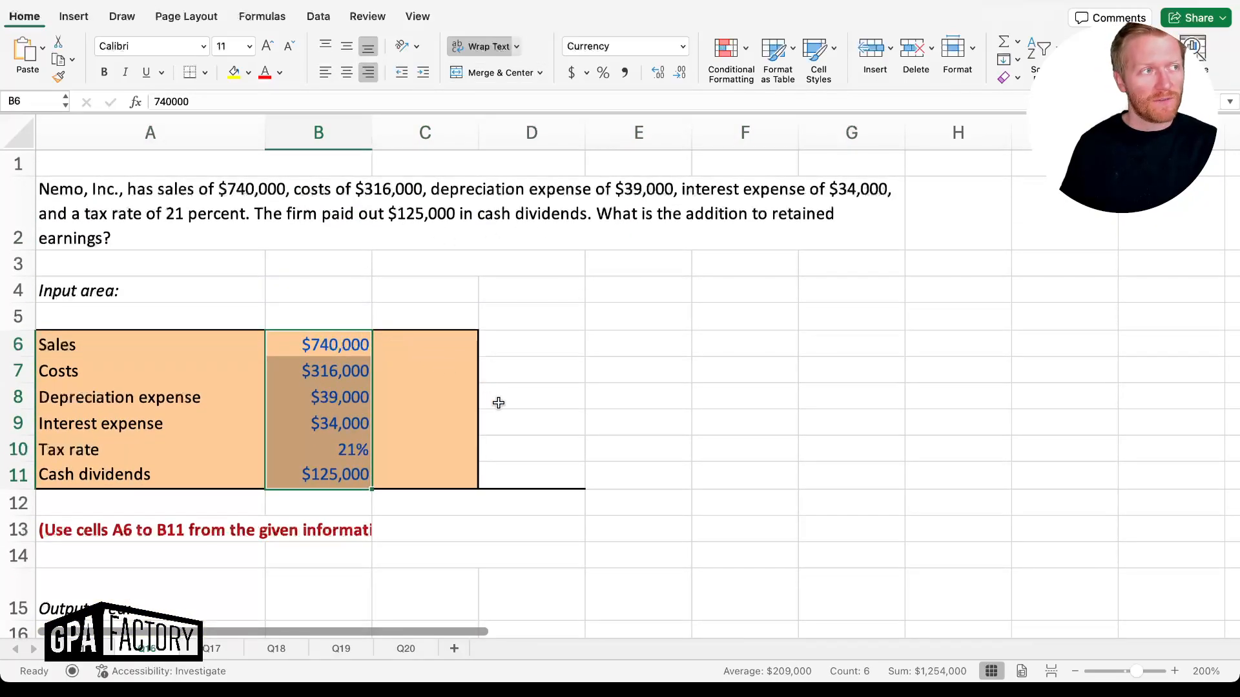
click(538, 355)
scroll(538, 354, down, 3)
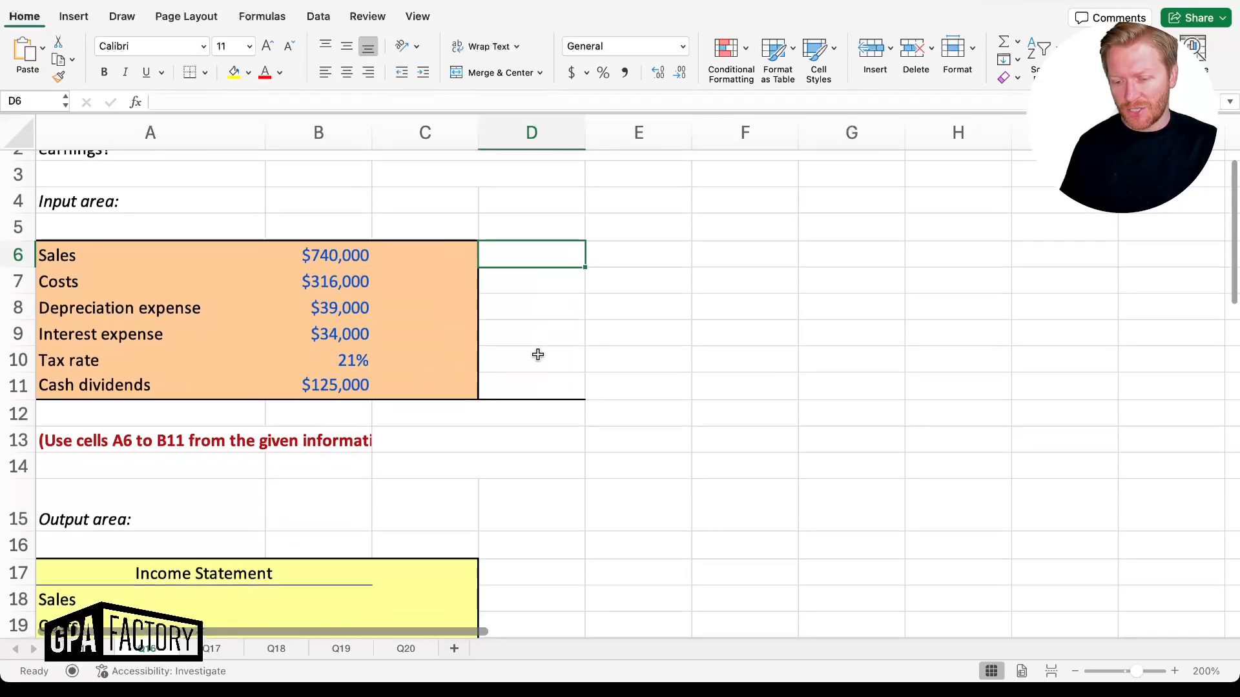
drag(366, 264, 357, 388)
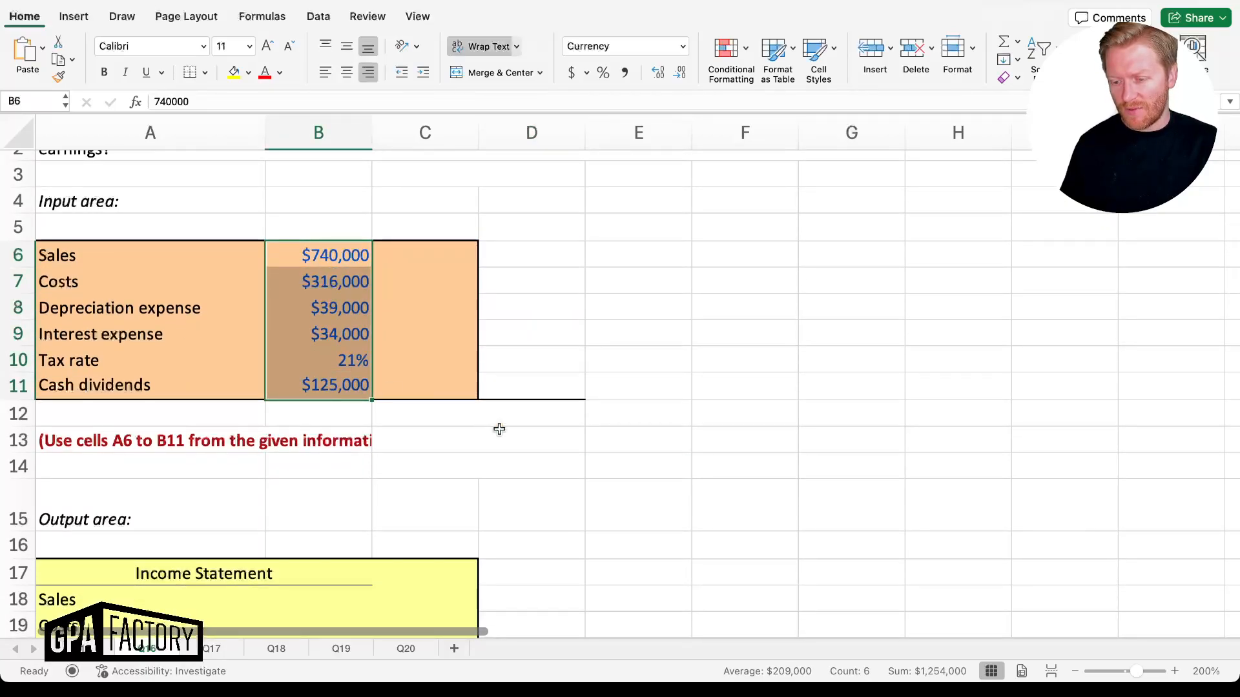
scroll(499, 430, down, 5)
Link Sales, Costs and Depreciation to inputs B6, B7, B8 ($740,000, $316,000, $39,000)
click(323, 469)
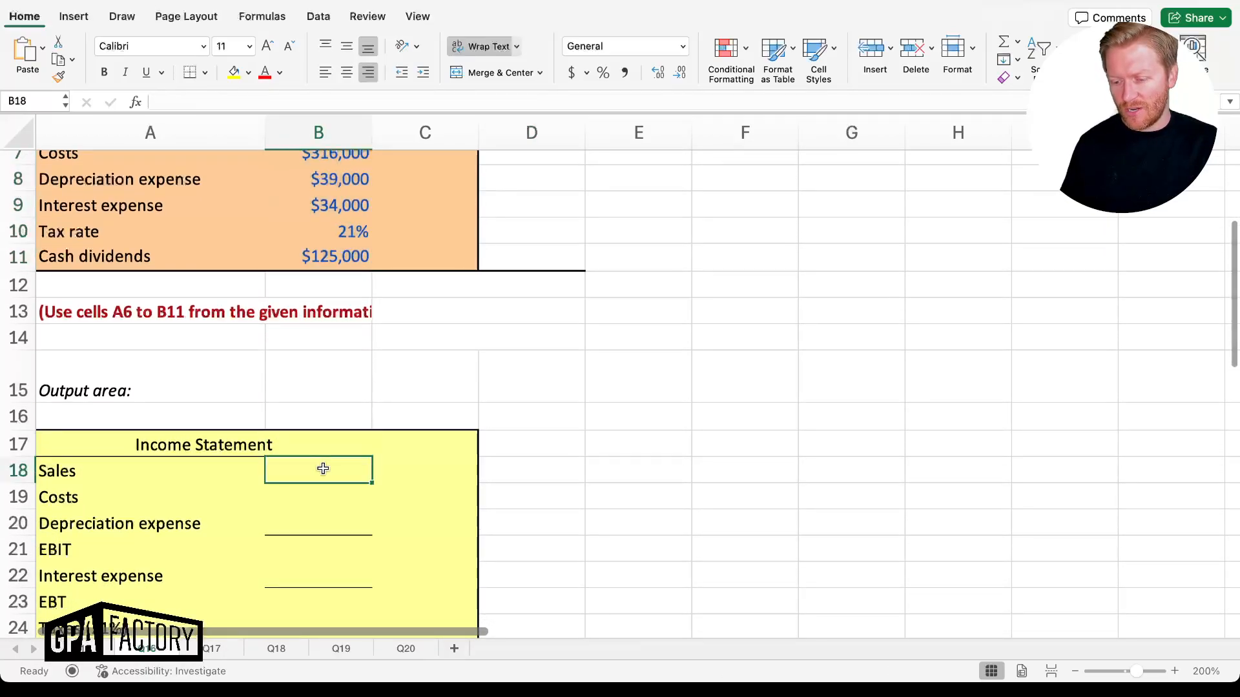
text(=)
key(Up)
key(Up)
key(Up)
key(Up)
key(Up)
key(Up)
key(Up)
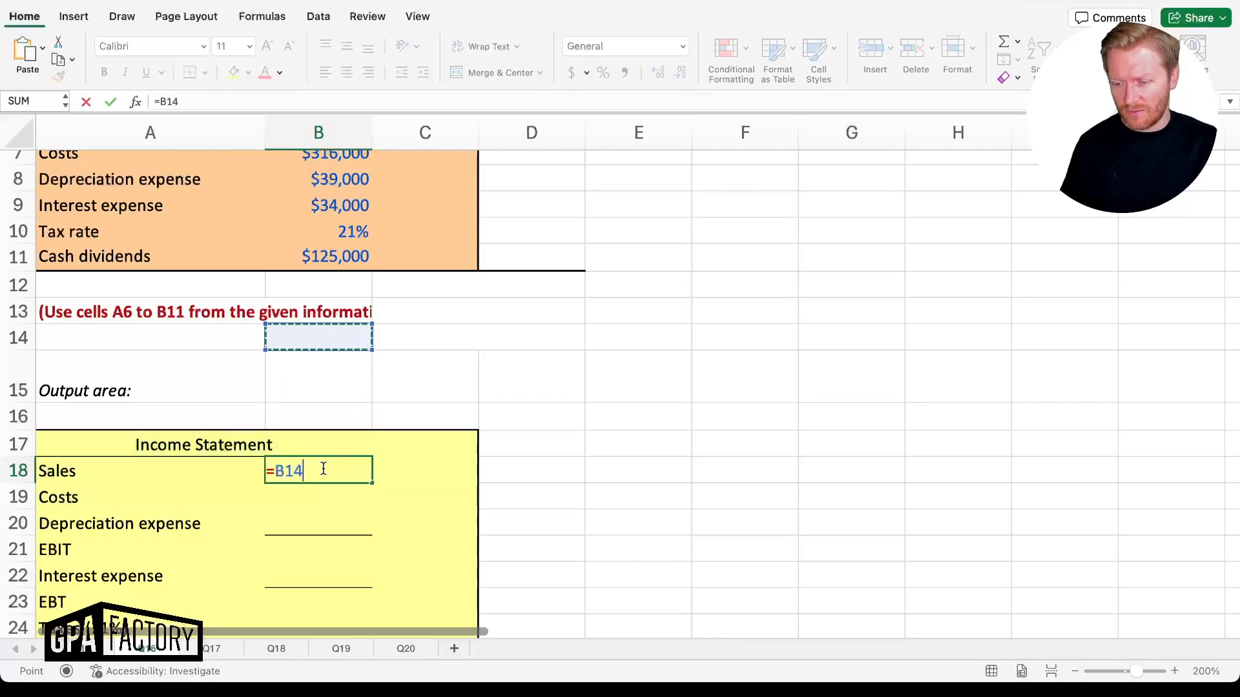
key(Up)
key(Up)
key(Up)
key(Up)
key(Up)
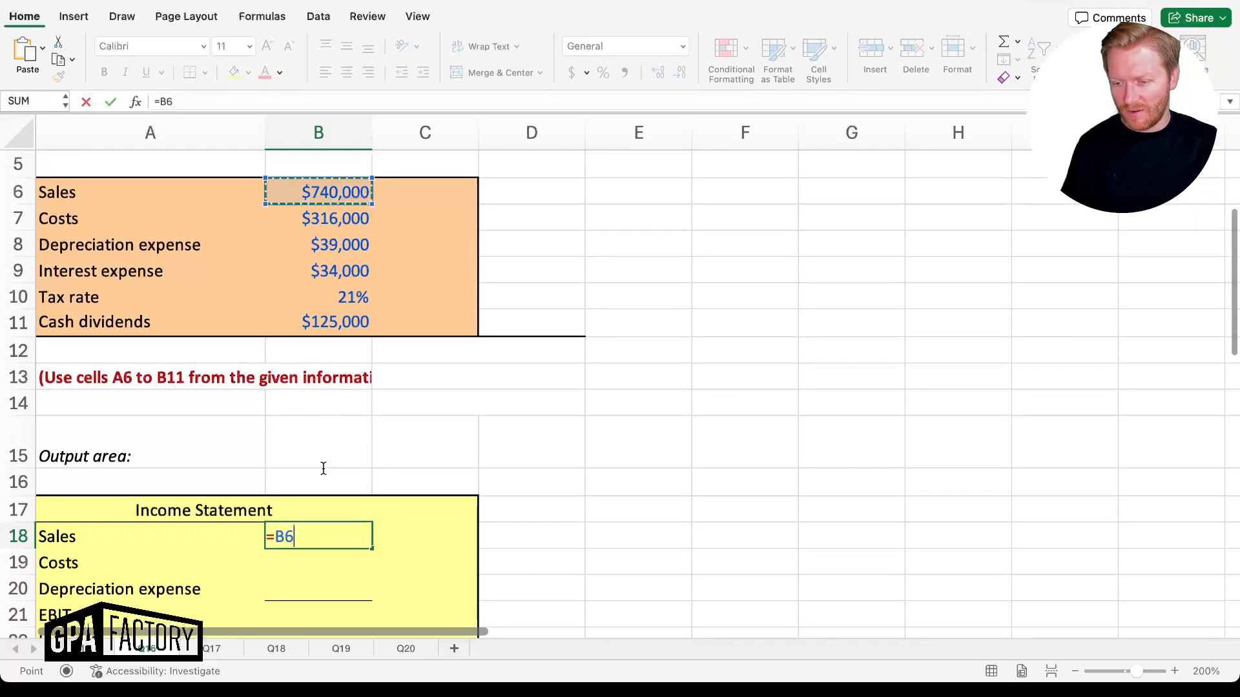
key(Return)
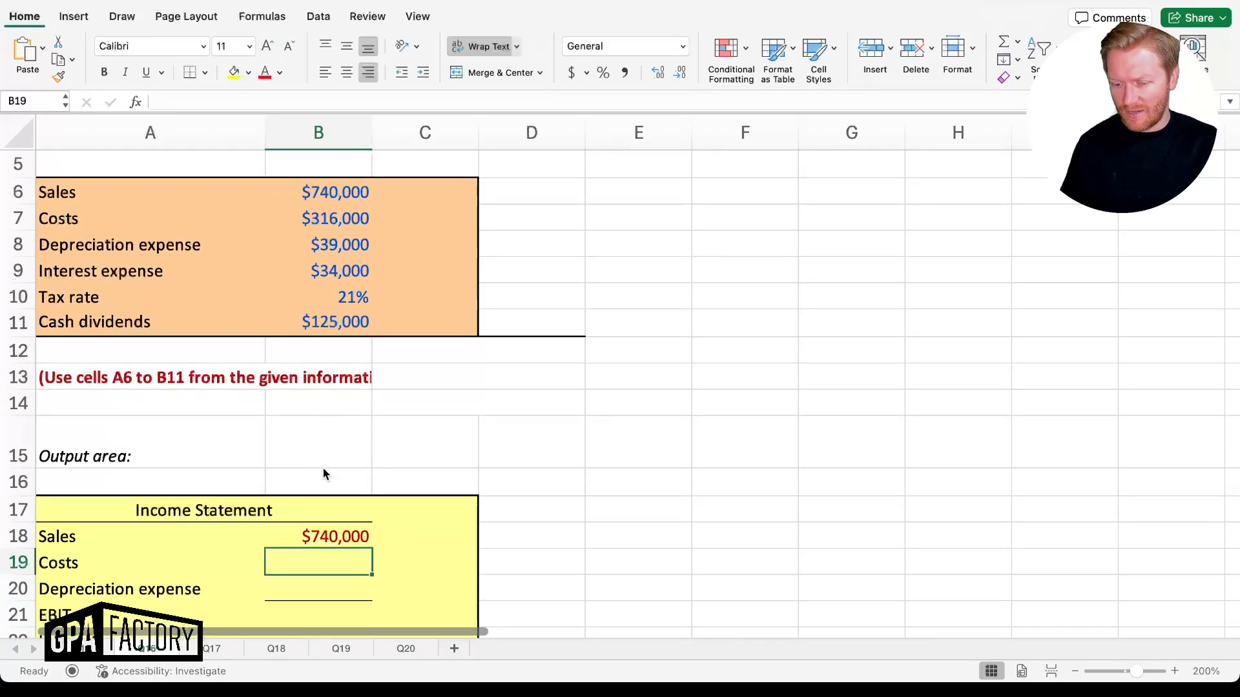
text(=)
key(Up)
key(Up)
key(Up)
key(Up)
key(Up)
key(Up)
key(Up)
key(Up)
key(Up)
key(Up)
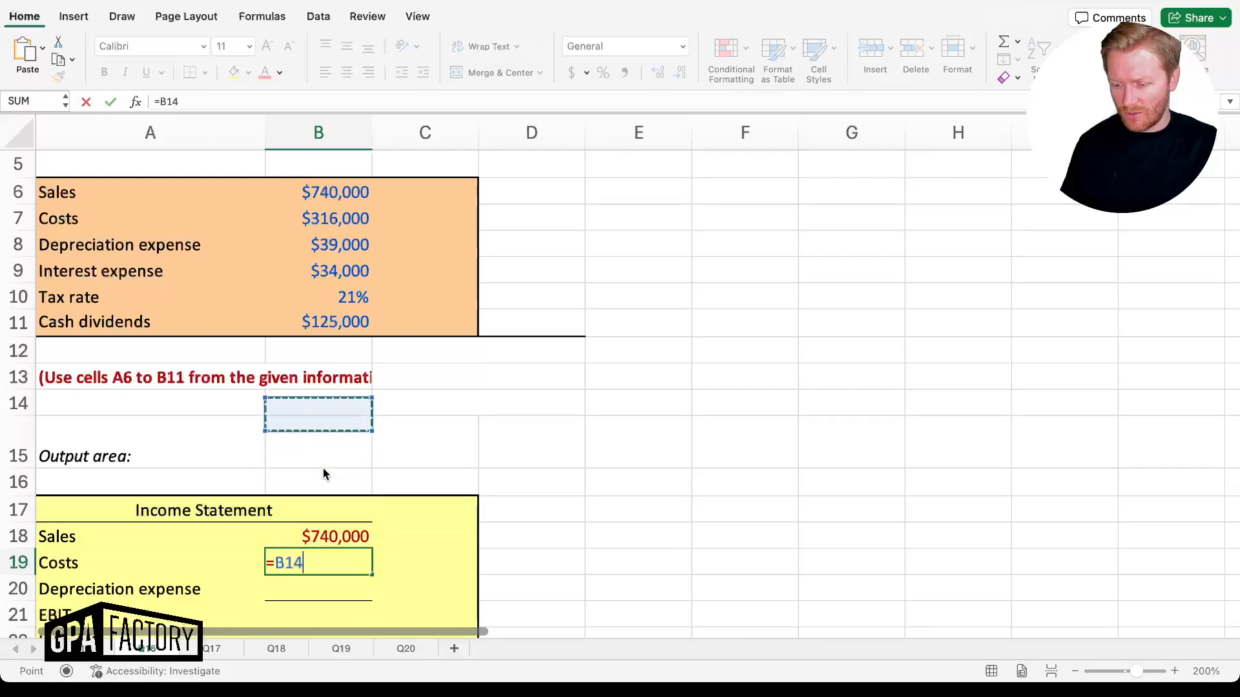
key(Up)
key(Up)
key(Return)
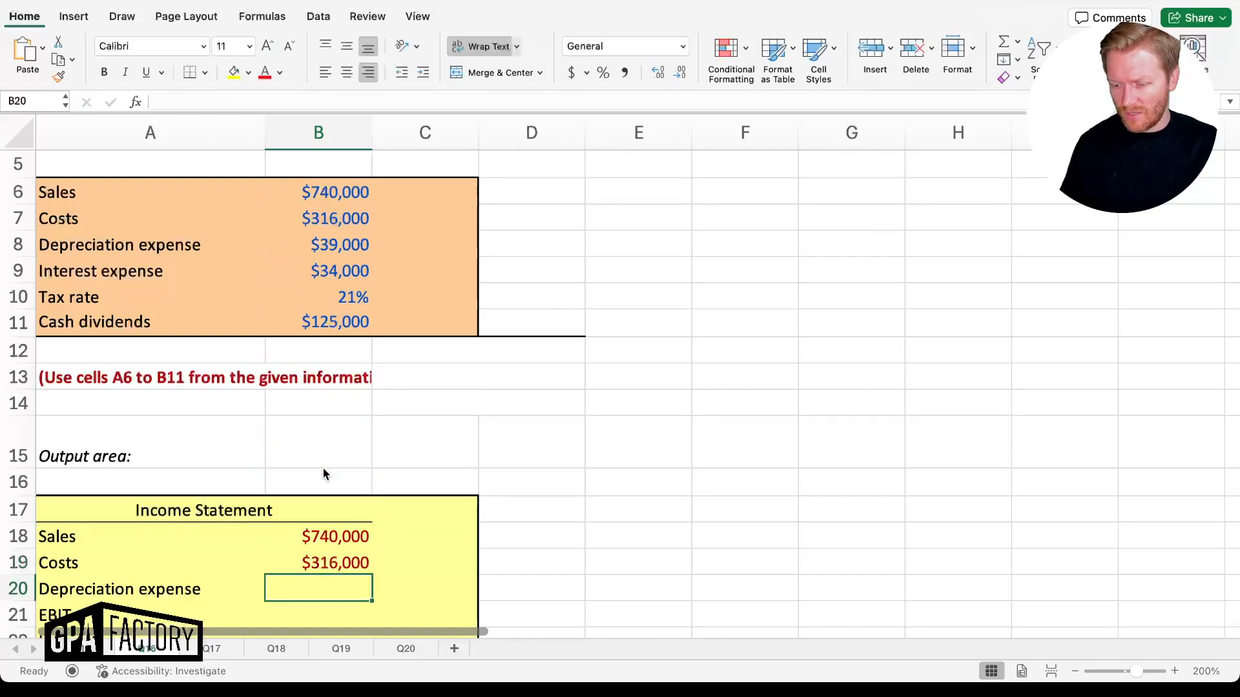
text(=)
key(Up)
key(Up)
key(Up)
key(Up)
key(Up)
key(Up)
key(Up)
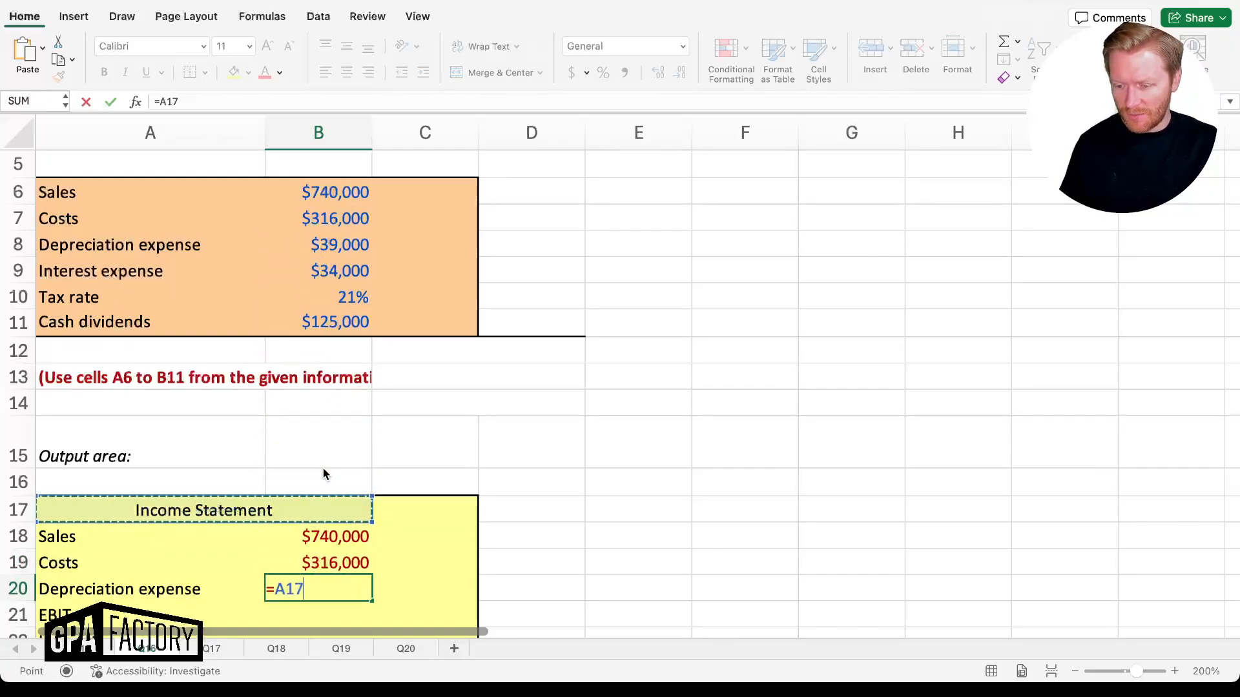
key(Up)
key(Up)
key(Up)
key(Up)
key(Up)
key(Return)
Enter =B18-B19-B20 in B21 to get EBIT of $385,000
text(=)
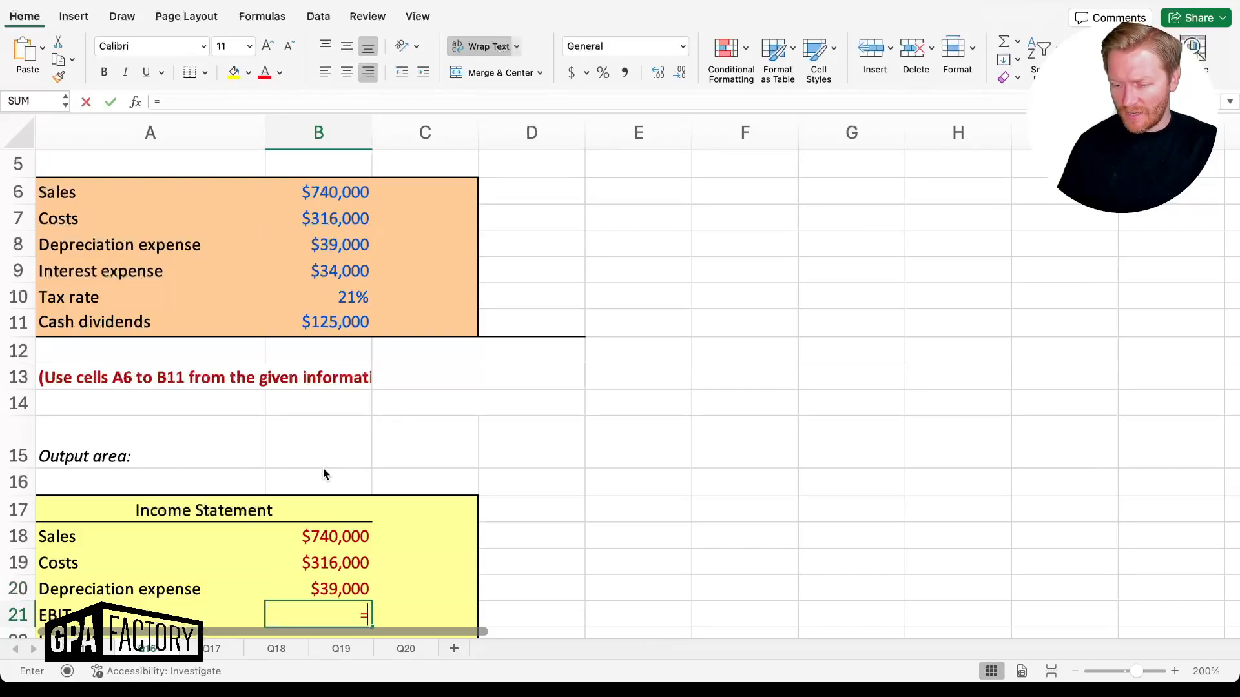
key(Up)
key(Up)
key(Up)
key(Up)
key(Up)
key(Up)
key(Up)
key(Up)
key(Up)
key(Up)
key(Up)
key(Up)
key(Up)
key(Up)
key(Up)
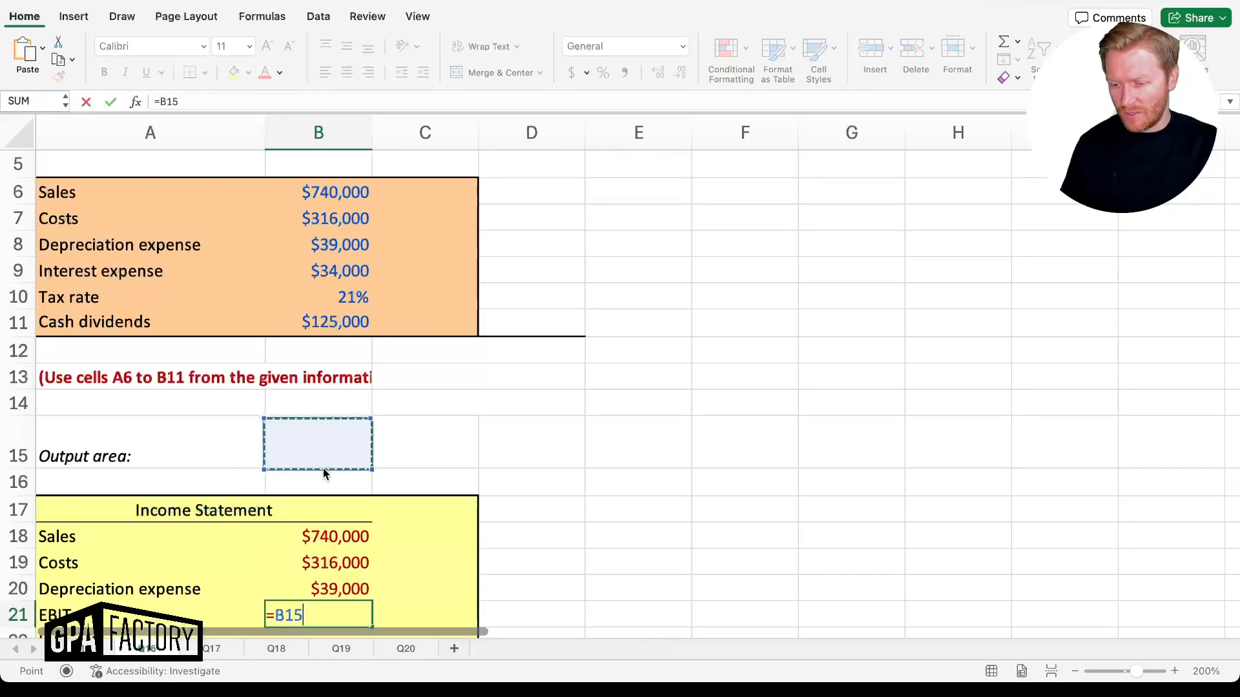
key(Down)
key(Down)
key(Down)
key(Down)
key(Down)
key(Down)
key(Down)
key(Down)
key(Down)
key(Down)
key(Down)
key(Down)
key(Down)
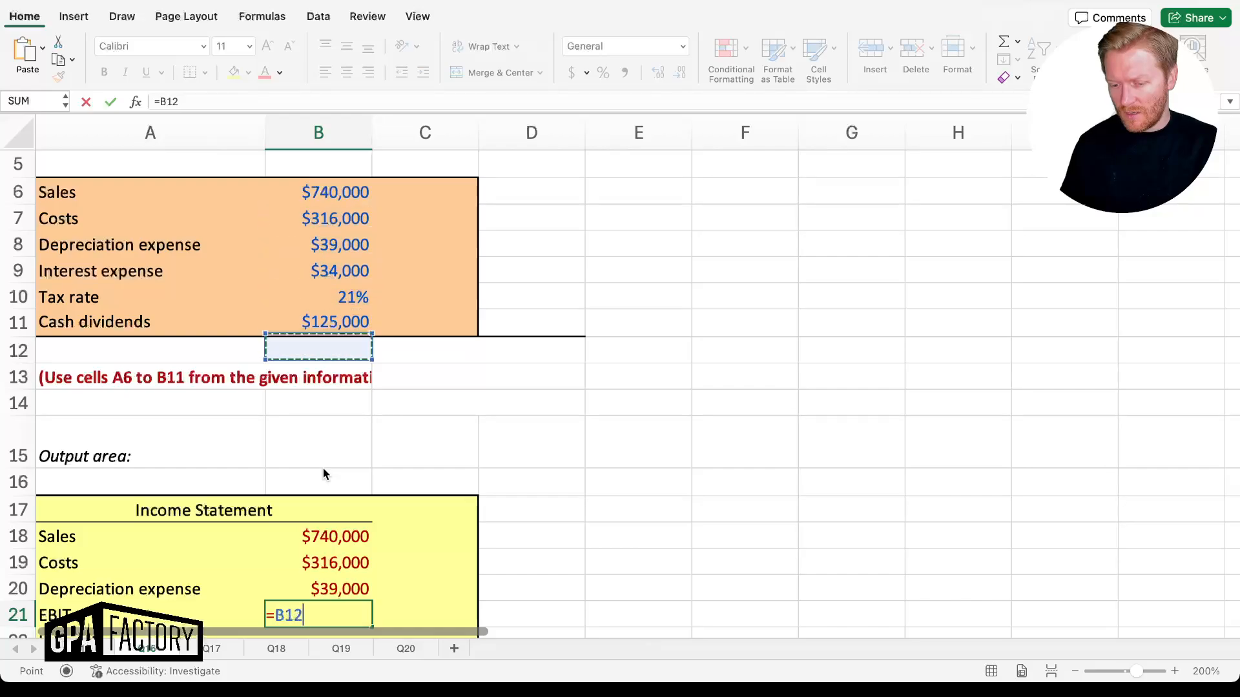
key(Up)
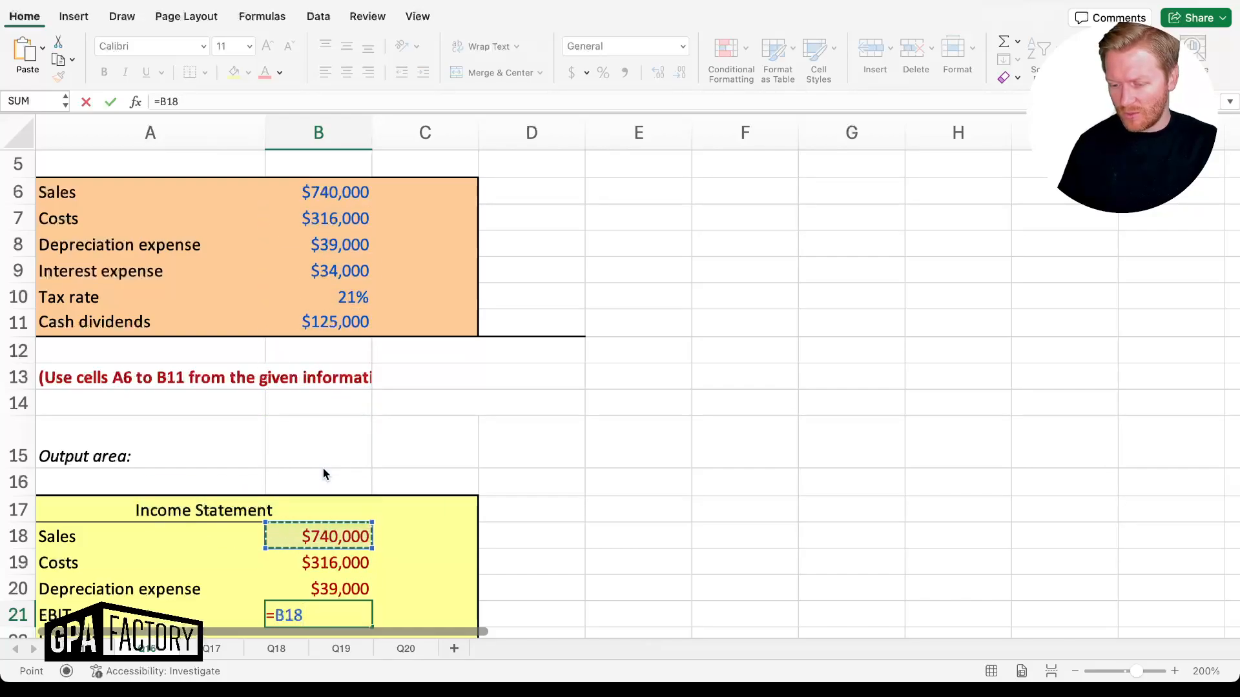
text(-)
key(Up)
key(Up)
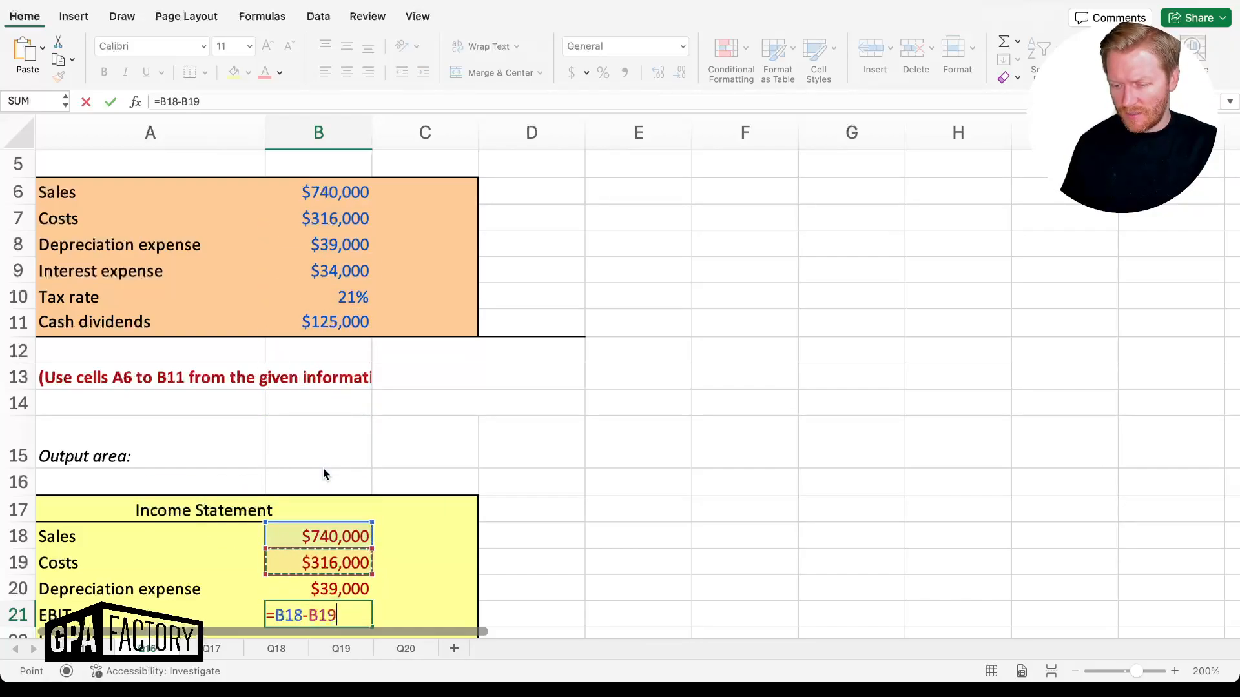
text(-)
key(Up)
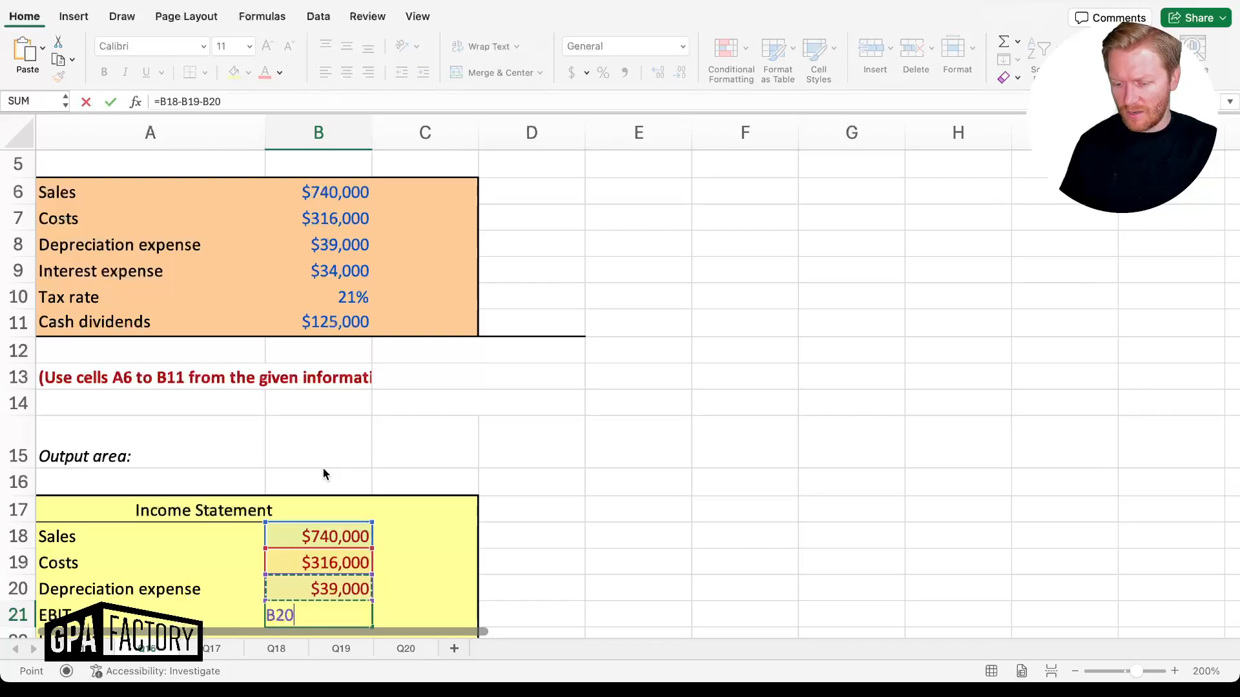
key(Return)
Finish interest expense in B22 ($34,000), then compute EBT as =B21-B22, giving $351,000
scroll(323, 474, down, 5)
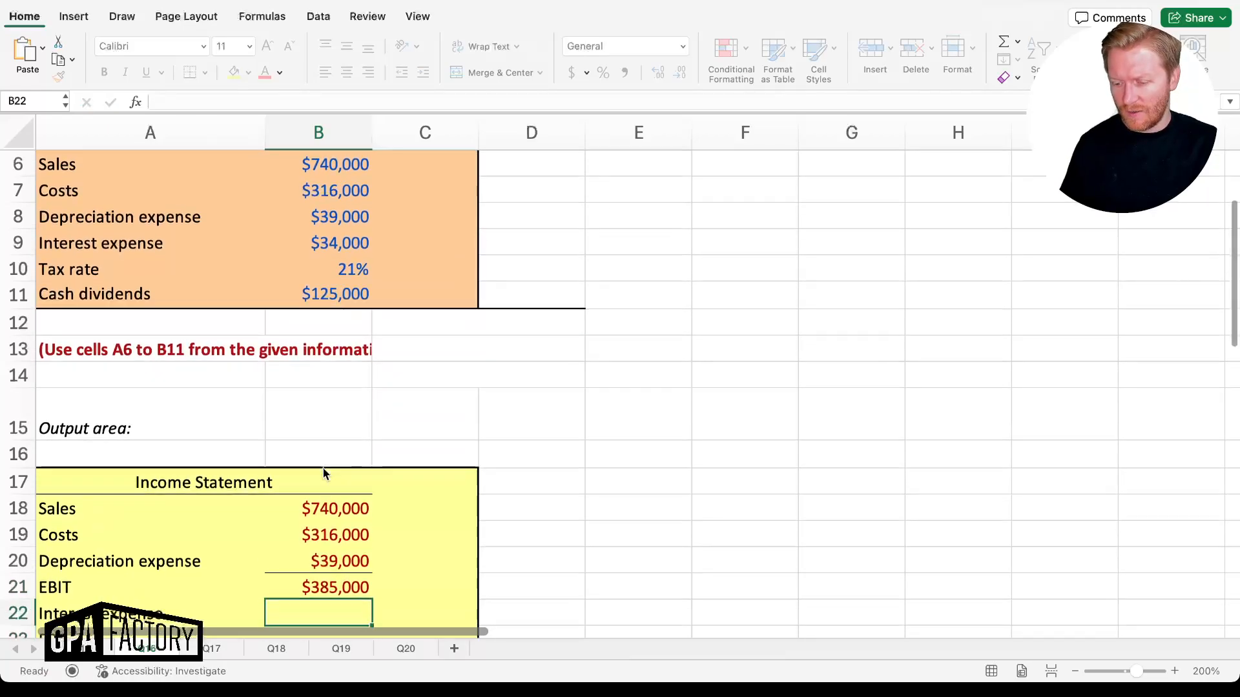
text(=)
key(Up)
key(Up)
key(Up)
key(Up)
key(Up)
key(Up)
key(Up)
key(Up)
key(Up)
key(Up)
key(Up)
key(Up)
key(Up)
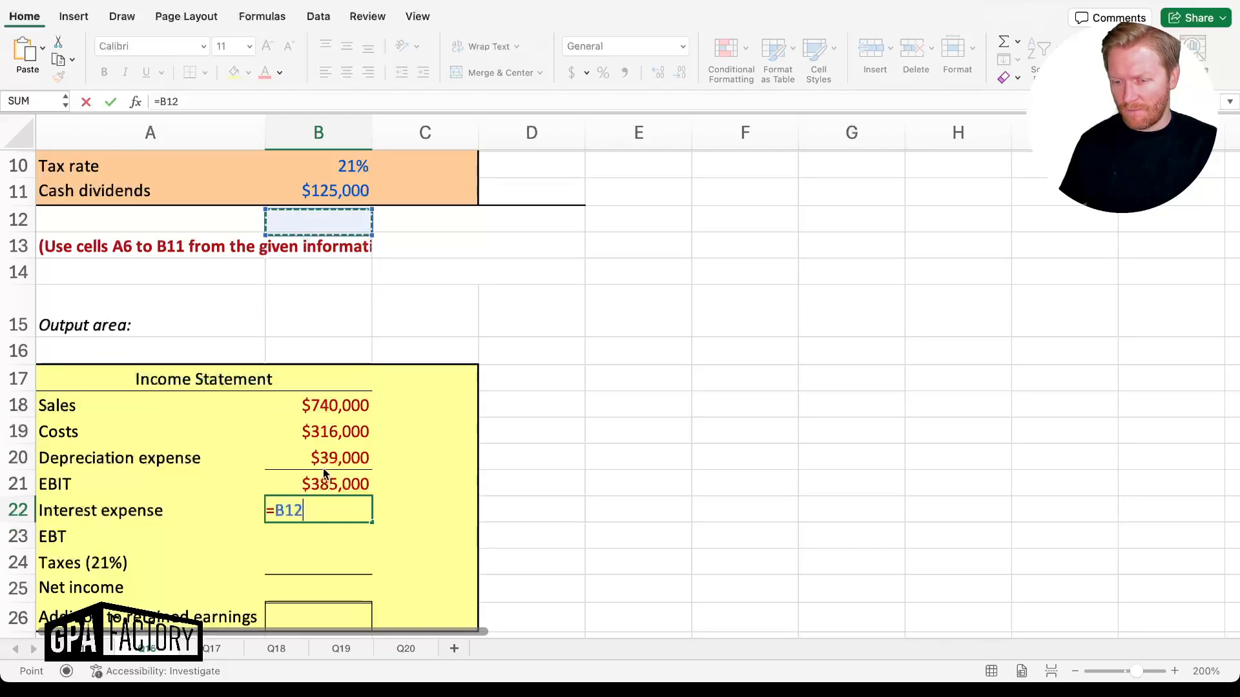
key(Return)
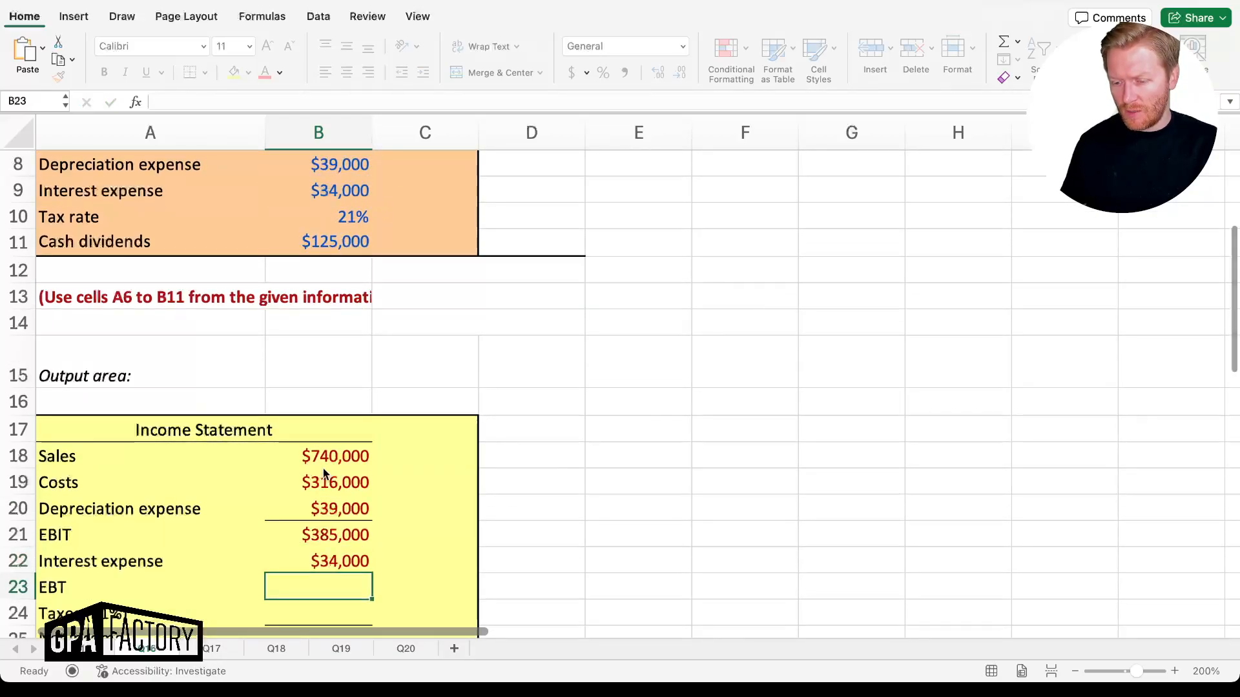
text(=)
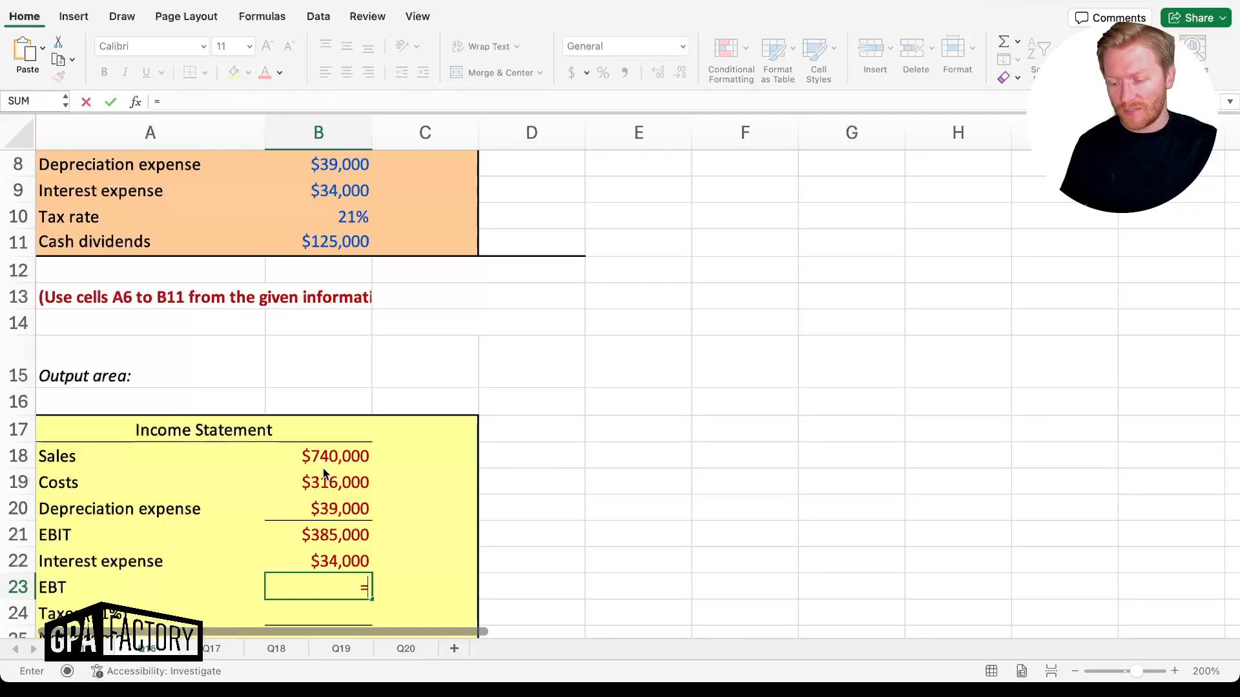
key(Up)
key(Up)
text(-)
key(Up)
key(Return)
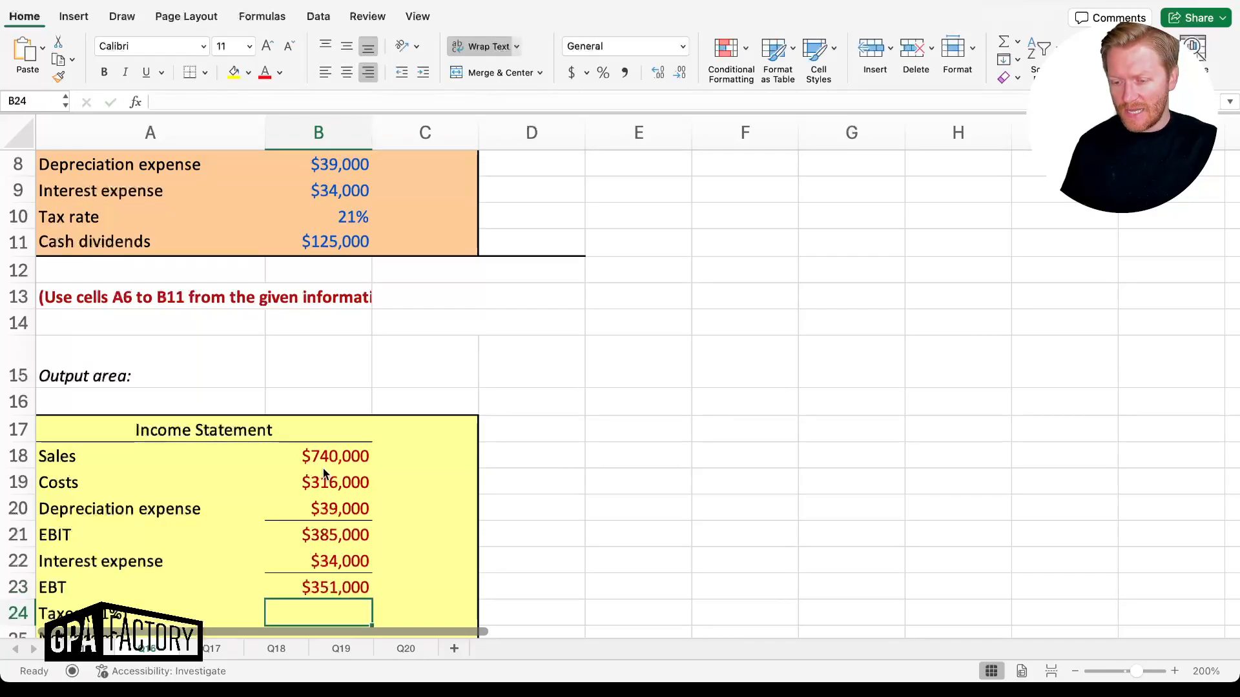
Compute taxes as =B23*B10 ($73,710) and net income as =B23-B24 ($277,290)
text(=)
key(Up)
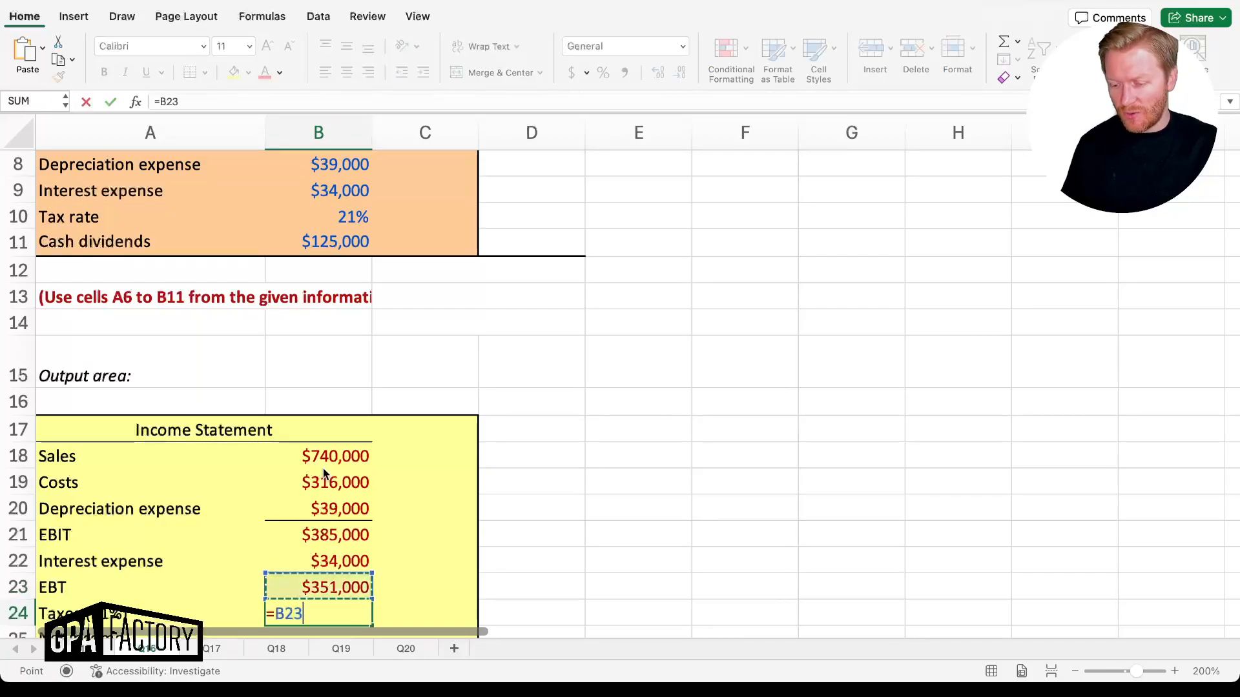
text(*)
key(Up)
key(Up)
key(Up)
key(Up)
key(Up)
key(Up)
key(Up)
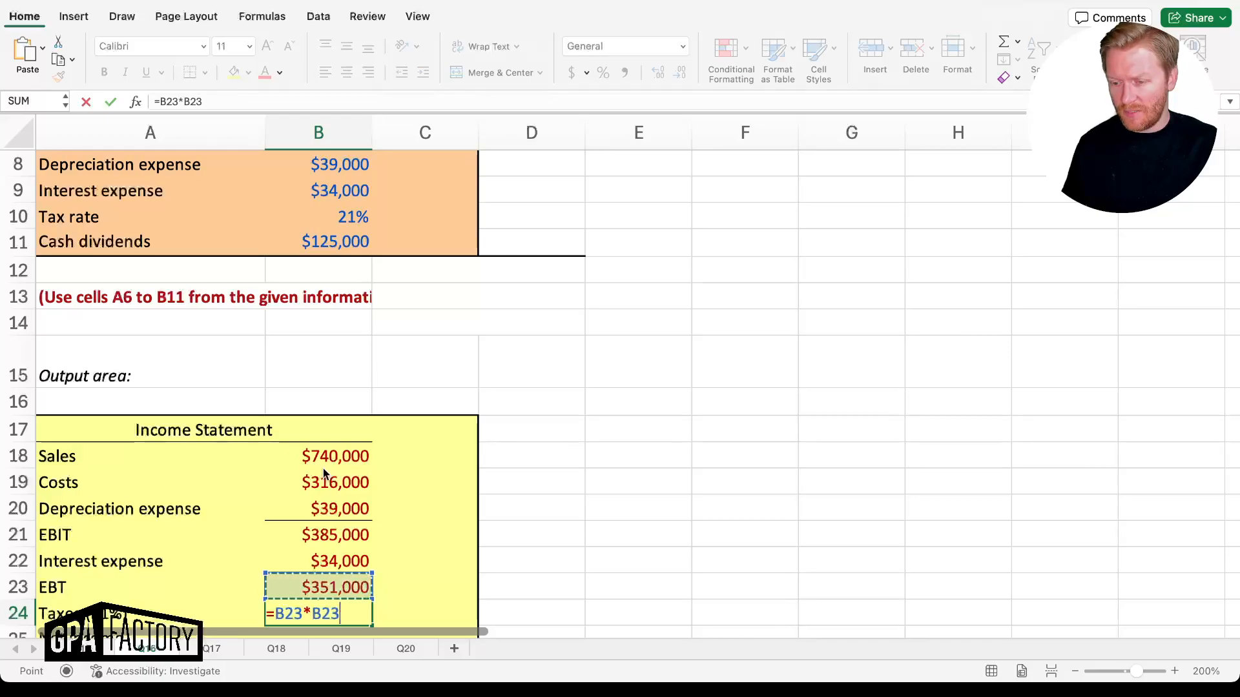
key(Up)
key(Up)
key(Up)
key(Up)
key(Up)
key(Up)
key(Up)
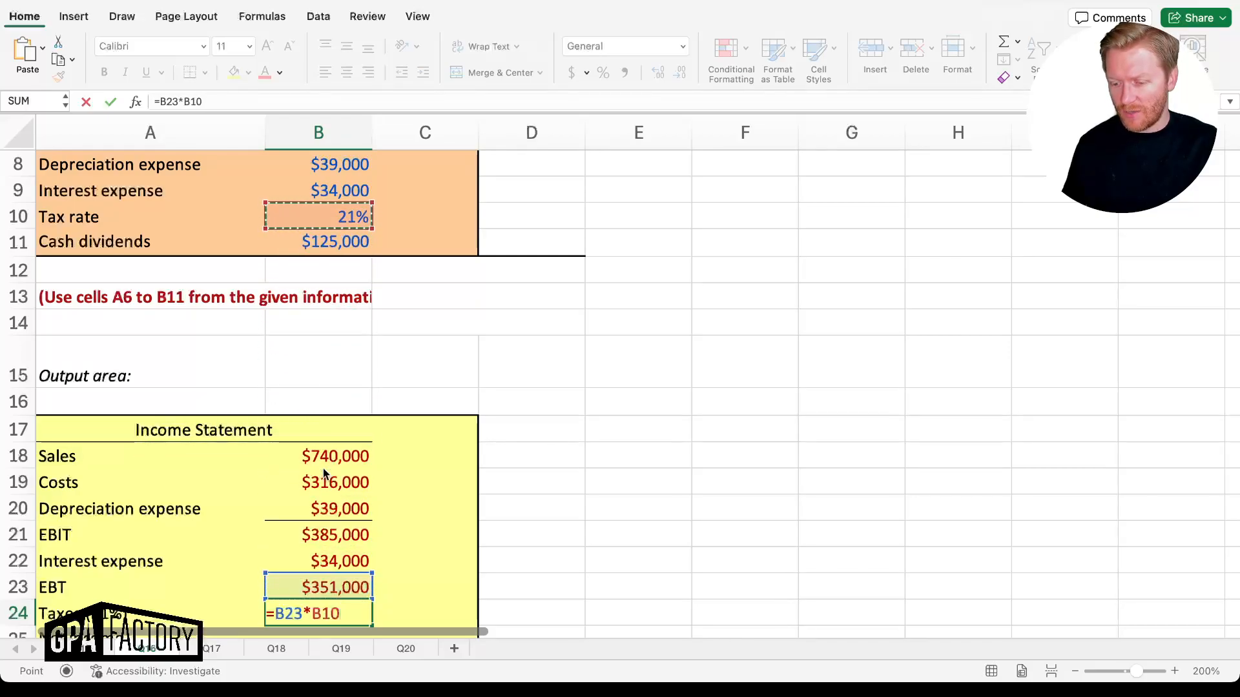
key(Return)
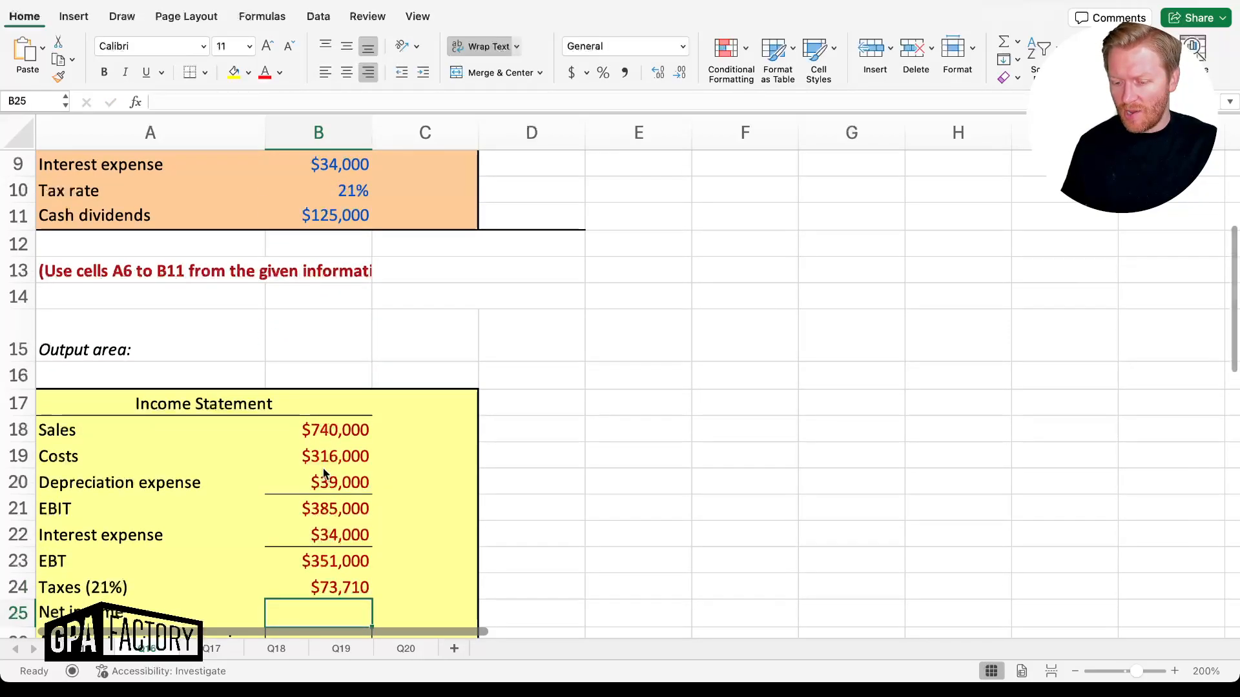
text(=)
key(Up)
key(Up)
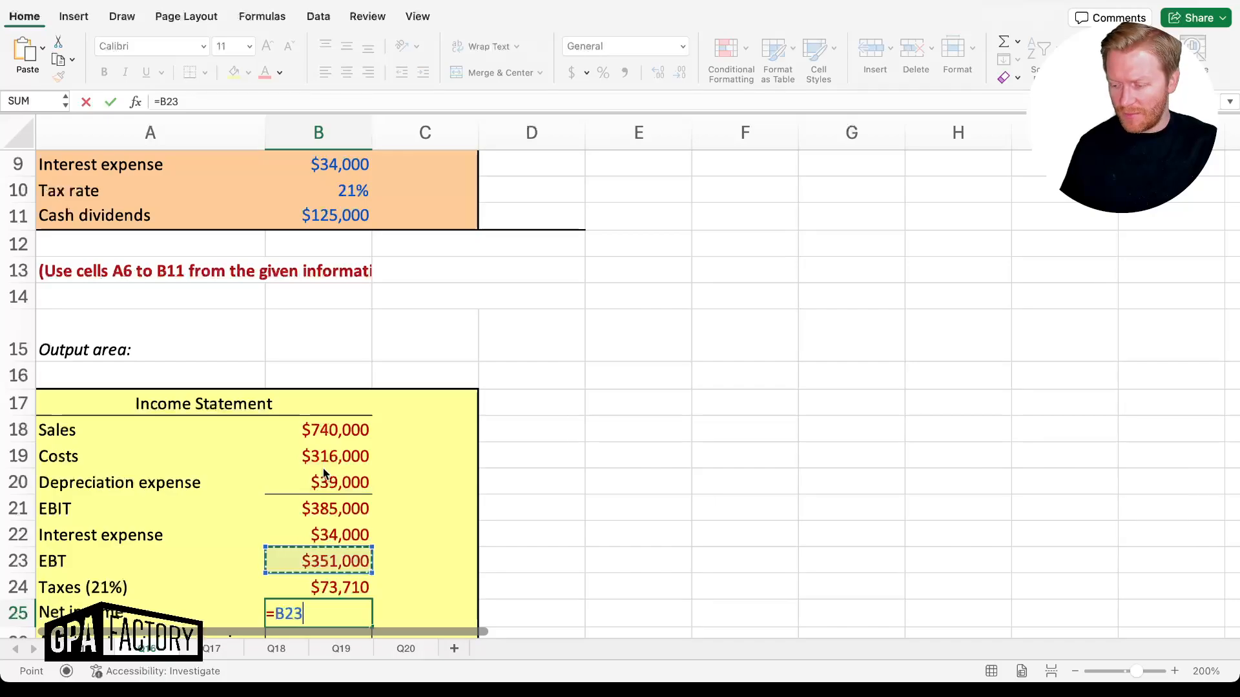
text(-)
key(Up)
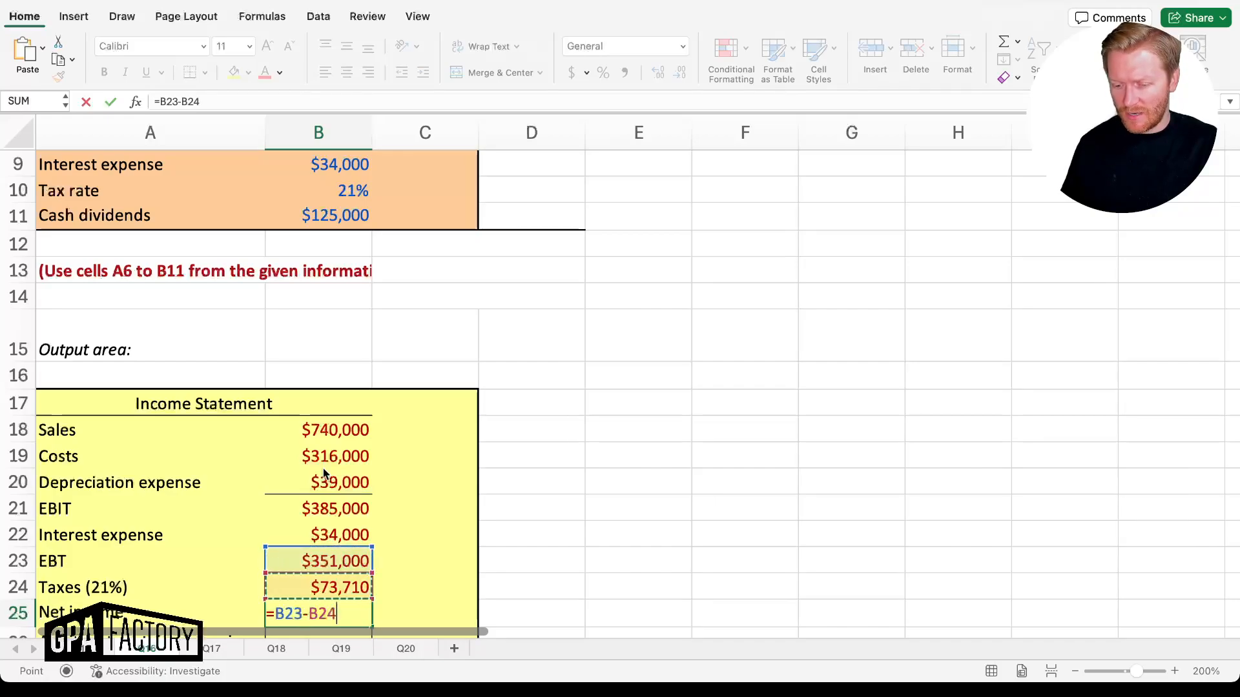
key(Return)
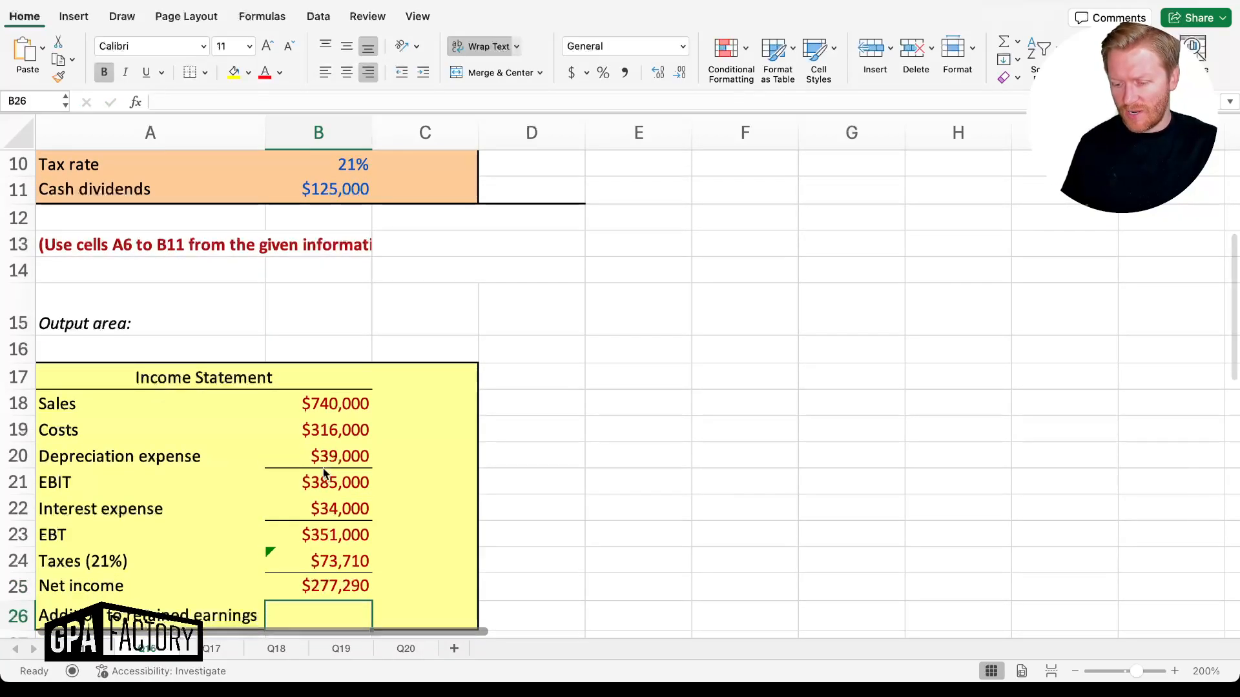
Check the Net income formula in B25 and the Cash dividends value in B11
scroll(323, 467, up, 3)
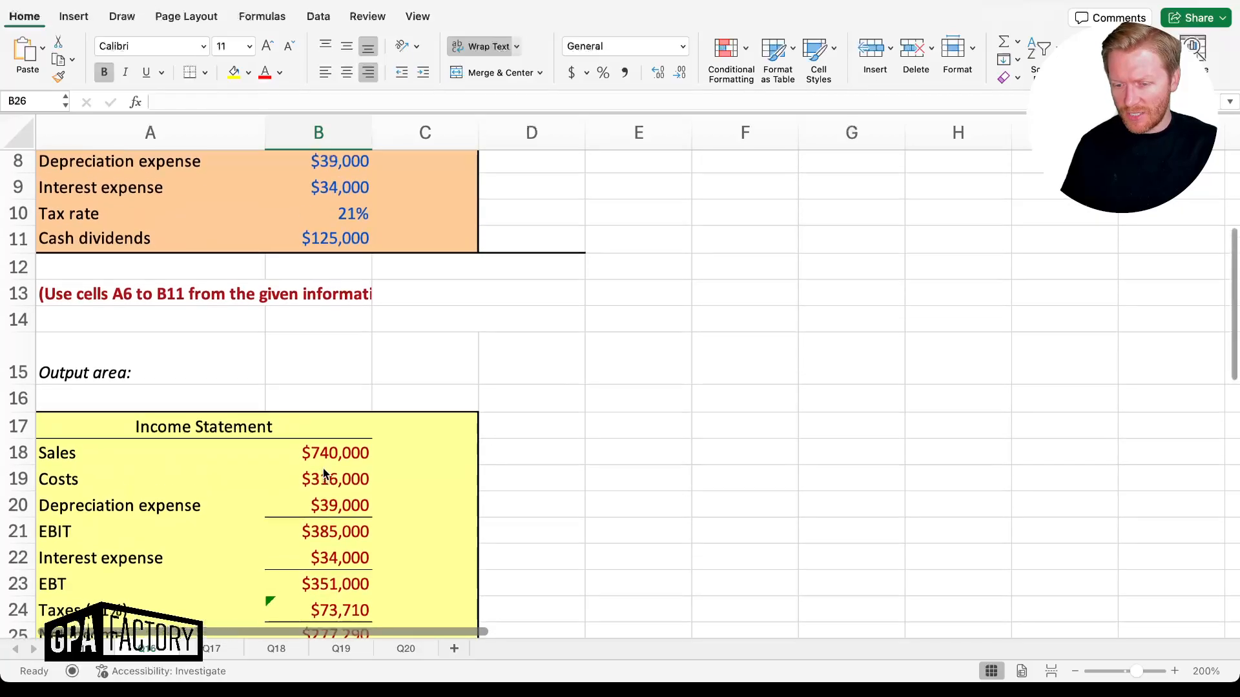
scroll(323, 468, down, 3)
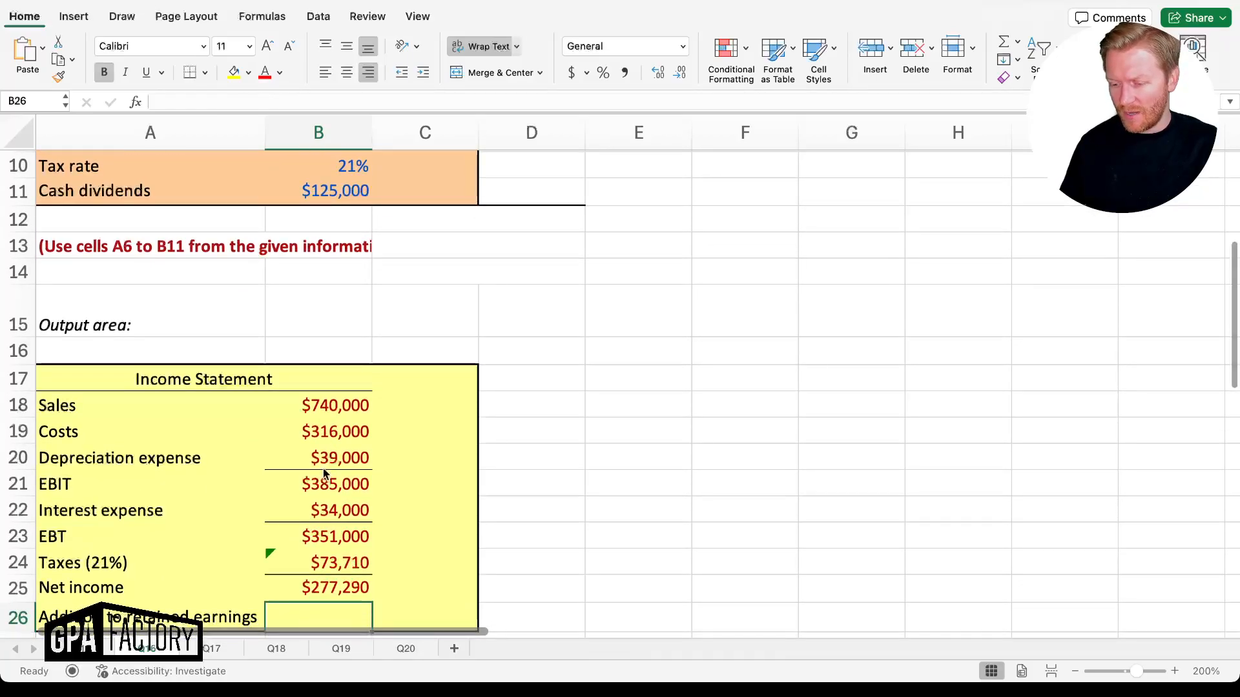
scroll(323, 467, up, 3)
scroll(354, 393, down, 3)
scroll(353, 394, down, 1)
click(339, 565)
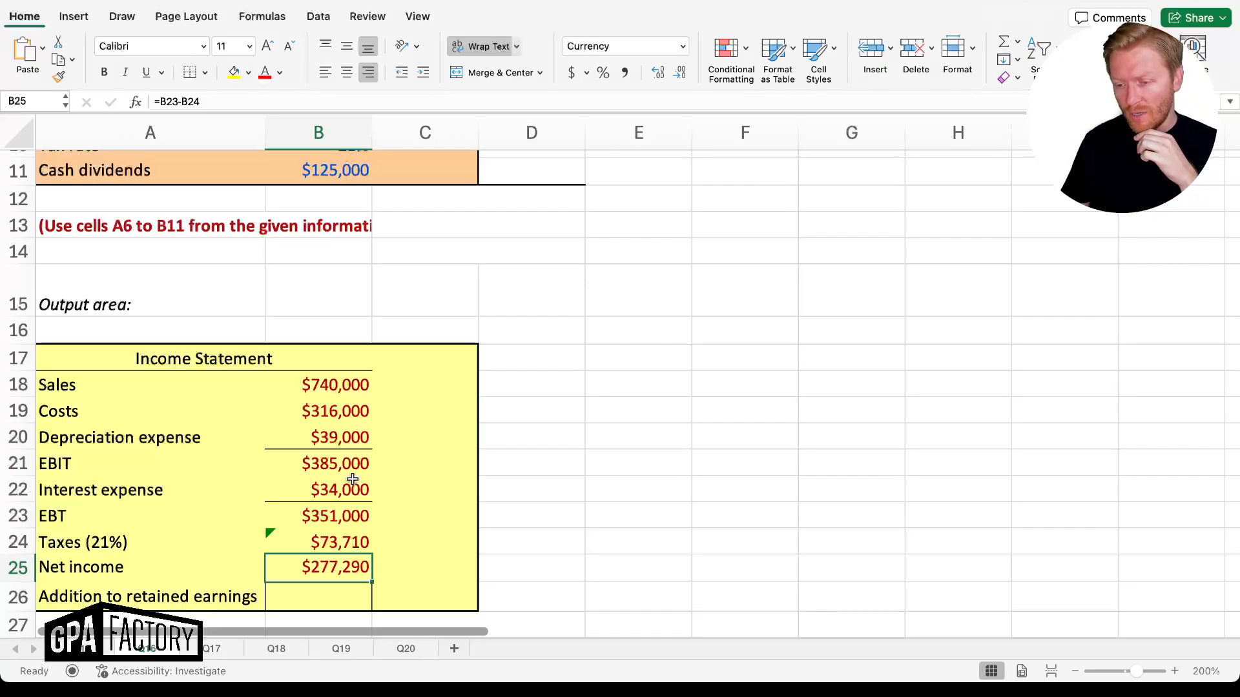
scroll(352, 478, up, 2)
click(336, 220)
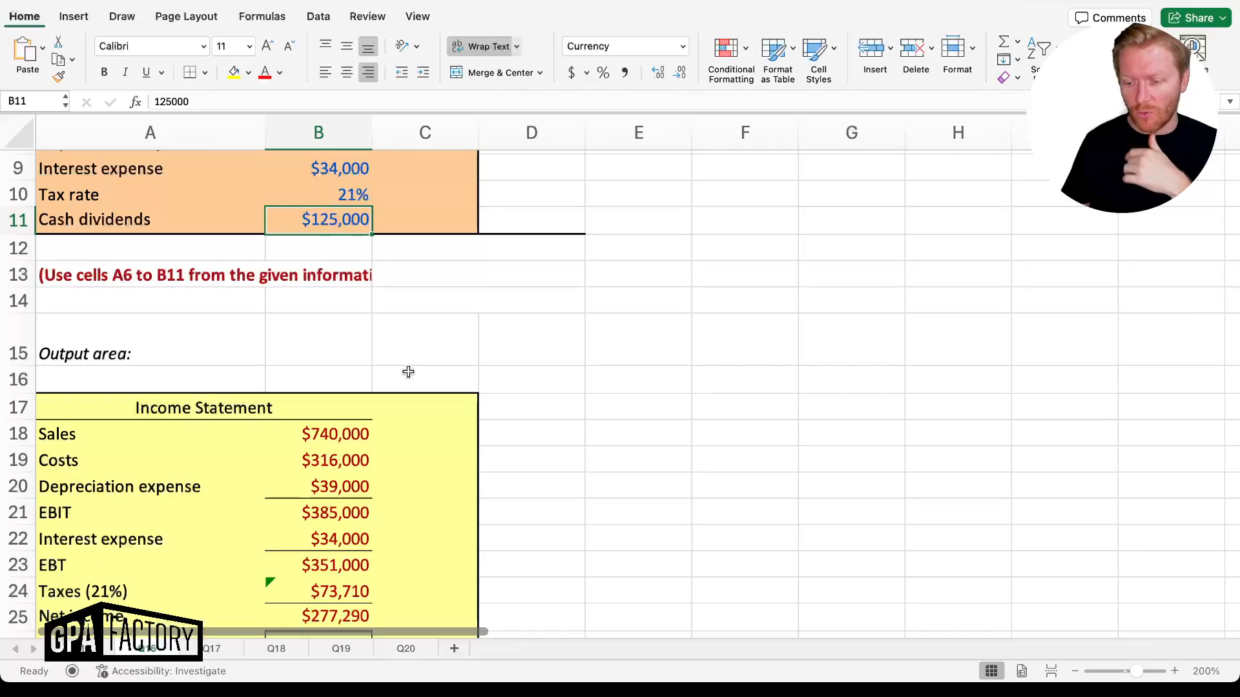
scroll(408, 372, down, 3)
Enter =B25-B11 in B26 for addition to retained earnings, giving $152,290
click(305, 577)
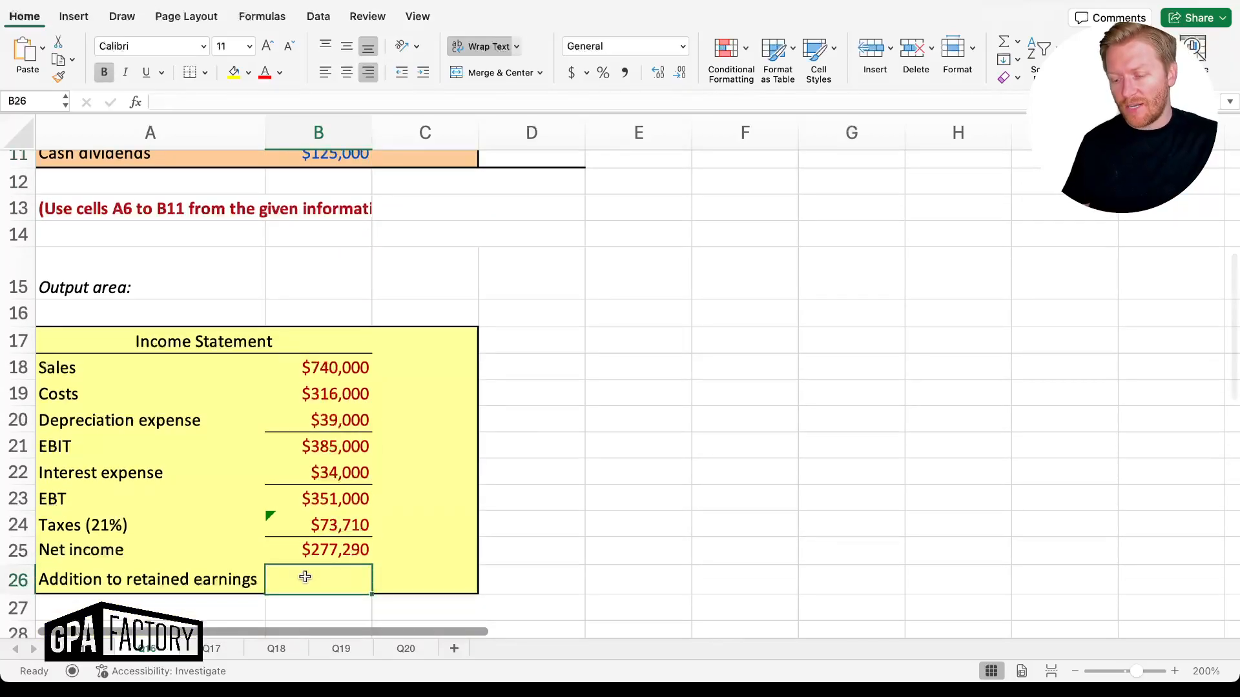
text(=)
key(Up)
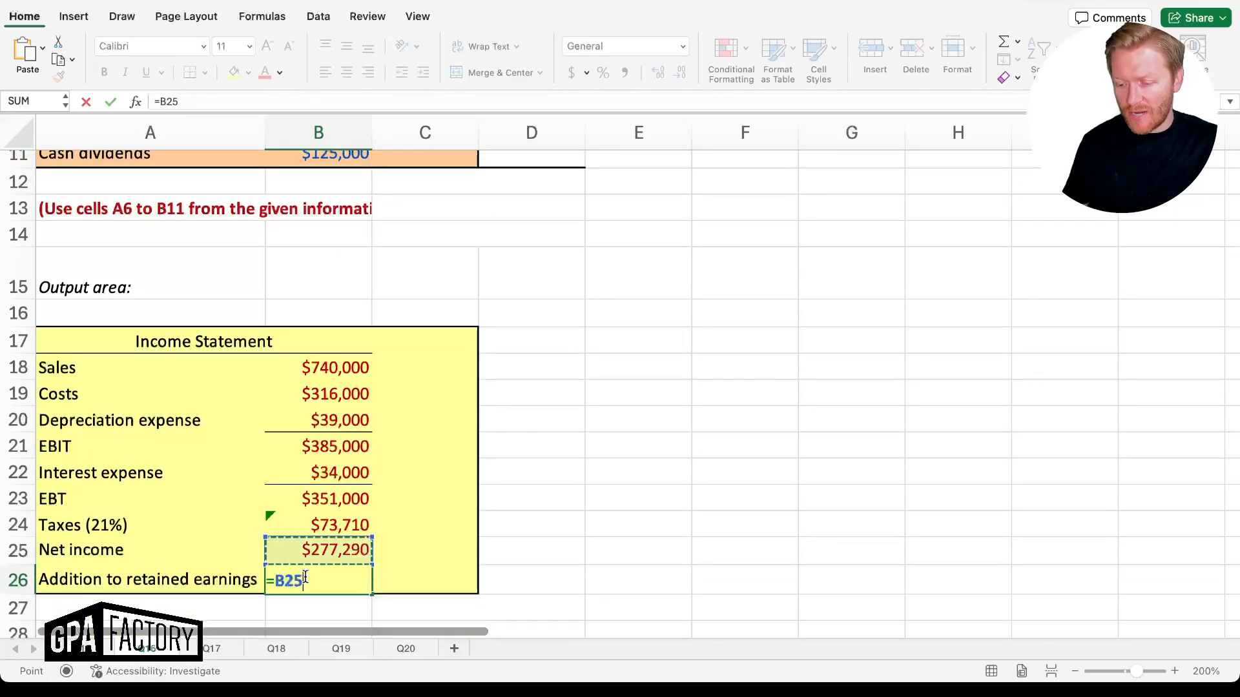
text(-)
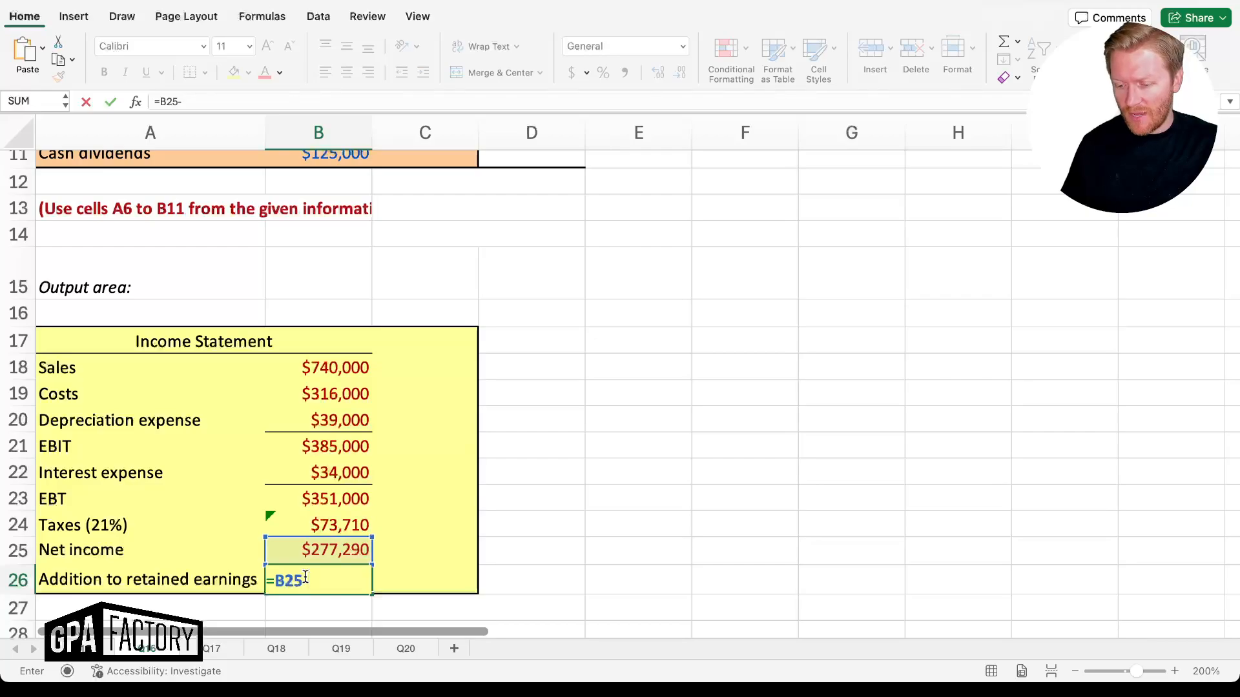
scroll(353, 478, up, 2)
click(314, 206)
key(Return)
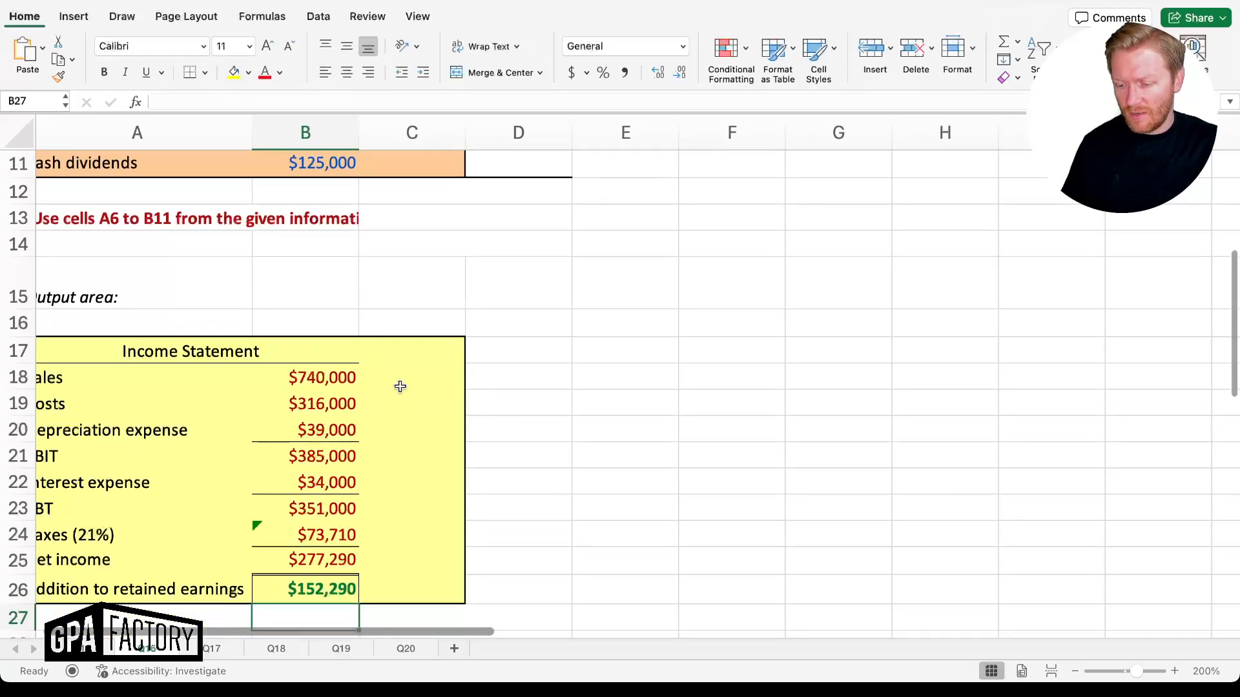
scroll(424, 475, down, 3)
scroll(424, 475, up, 2)
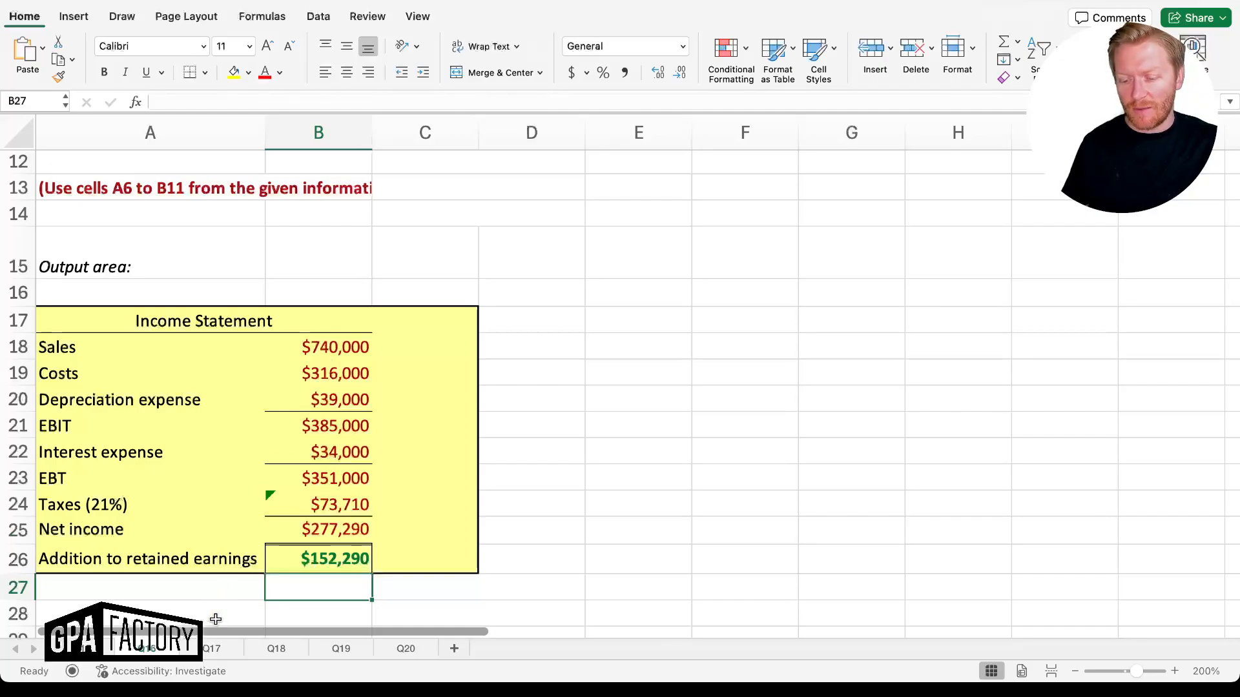
On the Q17 sheet, link Sales in B19 to input B6, showing $740,000
click(210, 648)
scroll(293, 483, down, 2)
scroll(292, 483, up, 2)
scroll(293, 483, down, 3)
scroll(293, 483, down, 4)
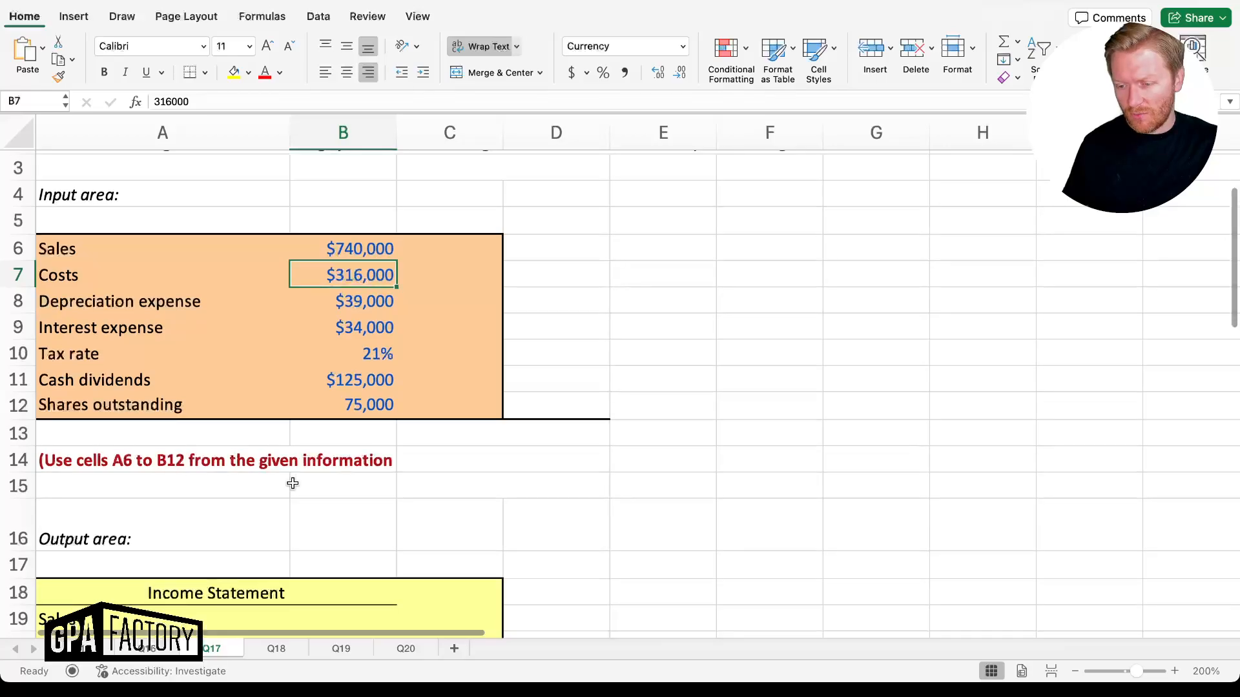
scroll(292, 483, down, 7)
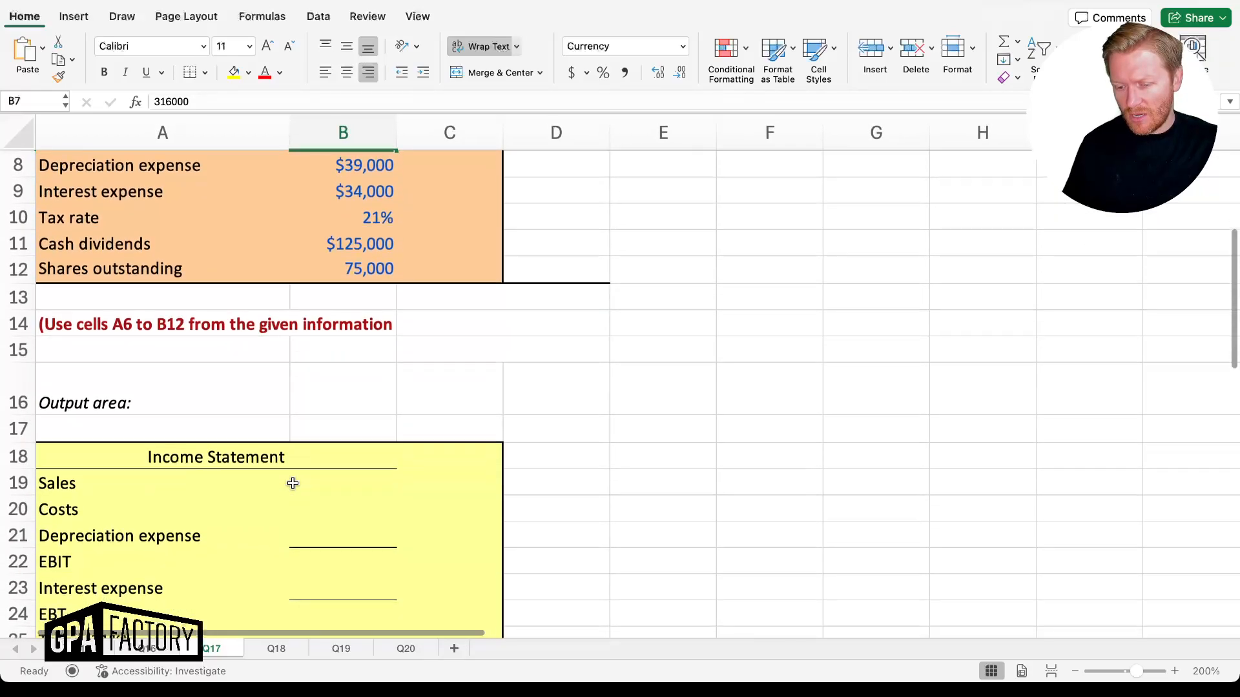
scroll(292, 482, up, 3)
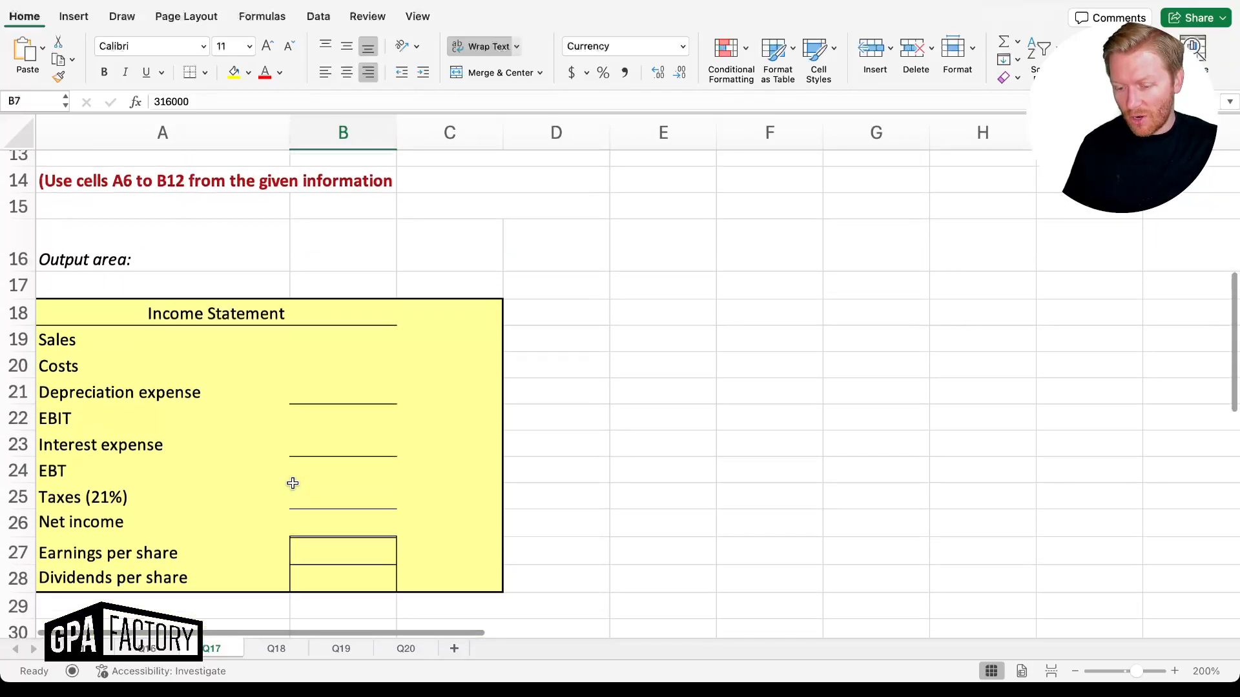
scroll(292, 483, up, 1)
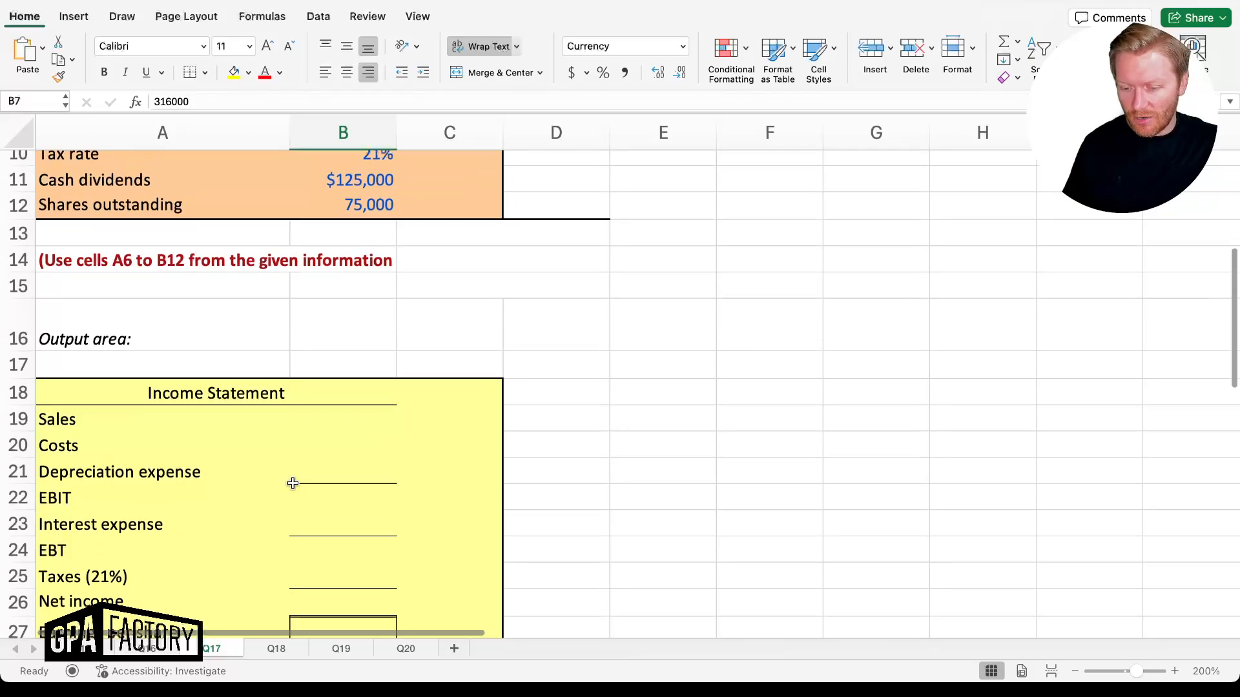
click(331, 416)
text(=)
key(Up)
key(Up)
key(Up)
key(Up)
key(Up)
key(Up)
key(Up)
key(Up)
key(Up)
key(Up)
key(Up)
key(Up)
key(Up)
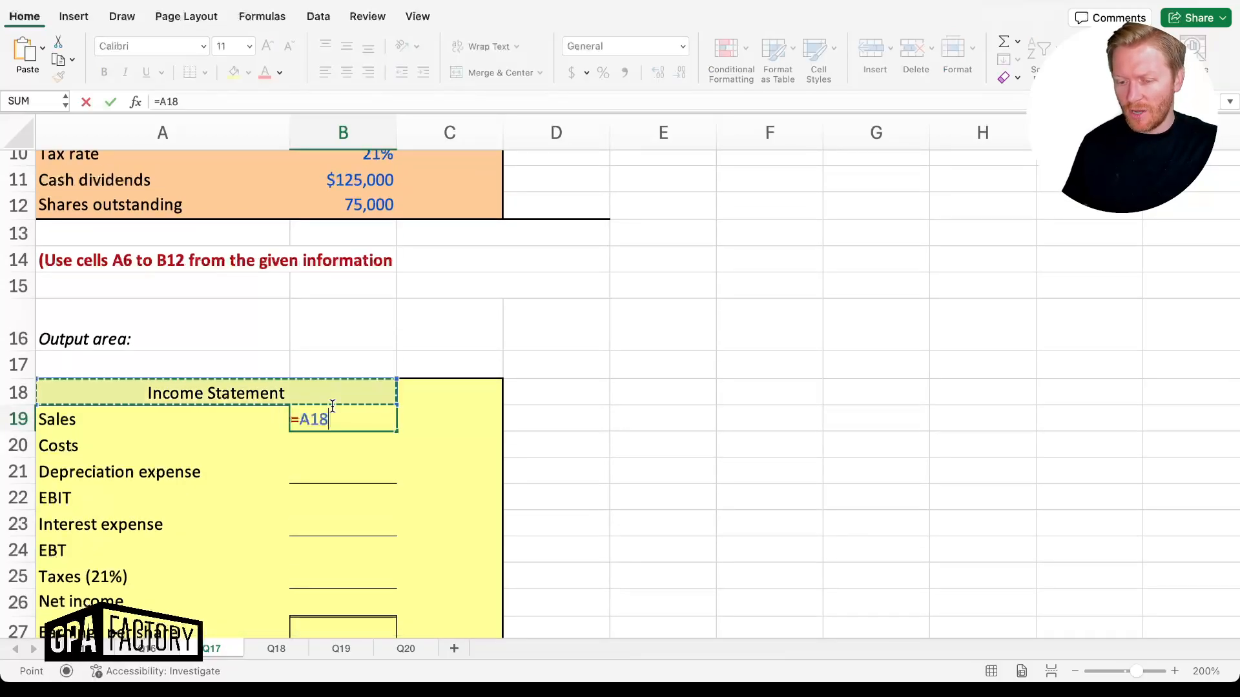
scroll(333, 405, up, 3)
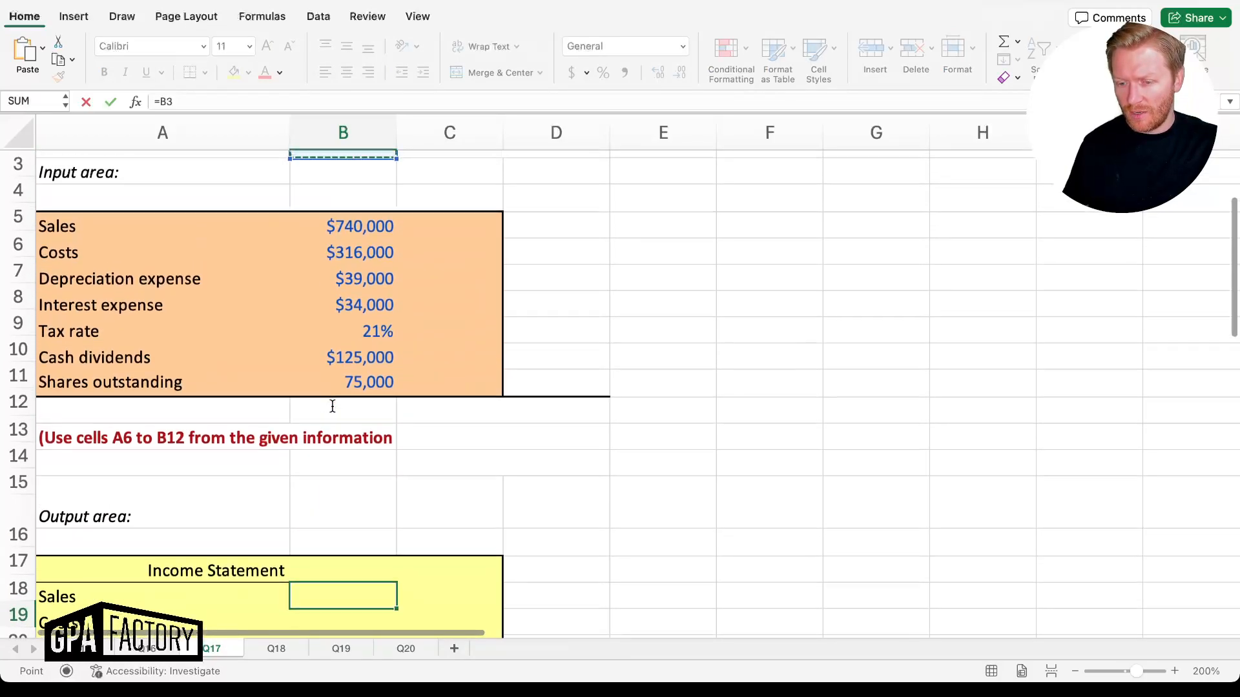
key(Return)
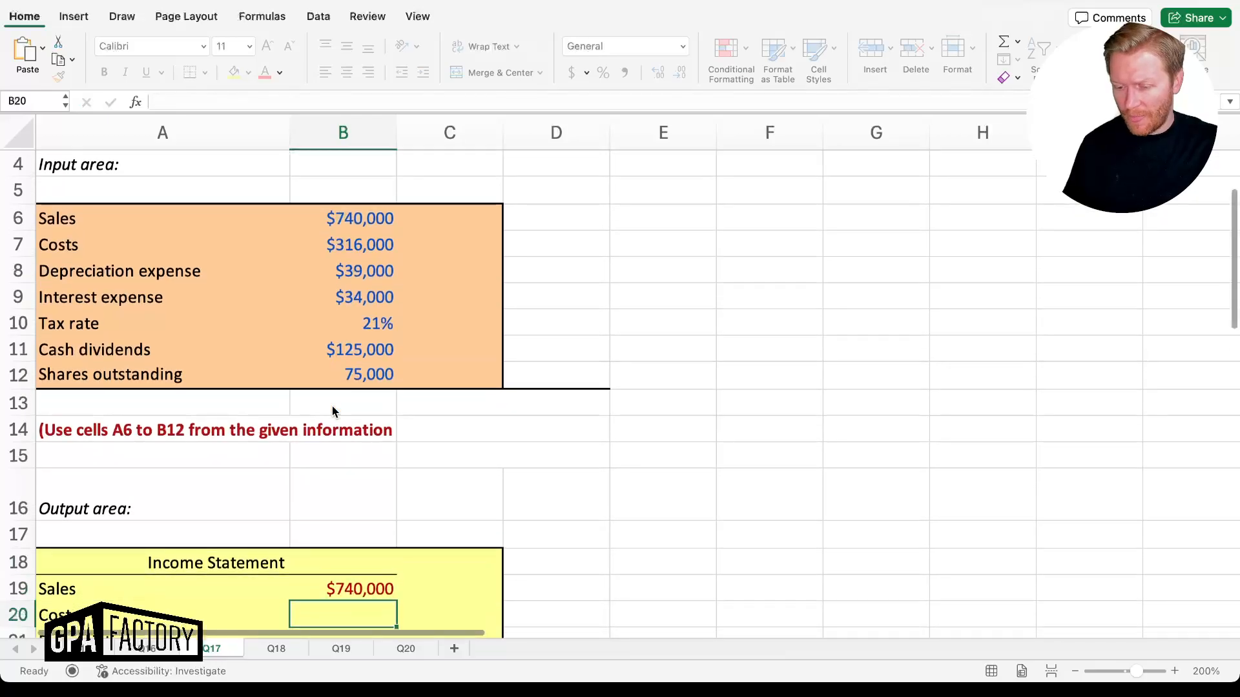
Link Costs to B7 ($316,000) and Depreciation expense to B8 ($39,000)
text(=)
key(Up)
key(Up)
key(Up)
key(Up)
key(Up)
key(Up)
key(Up)
key(Up)
key(Up)
key(Up)
key(Up)
key(Up)
key(Up)
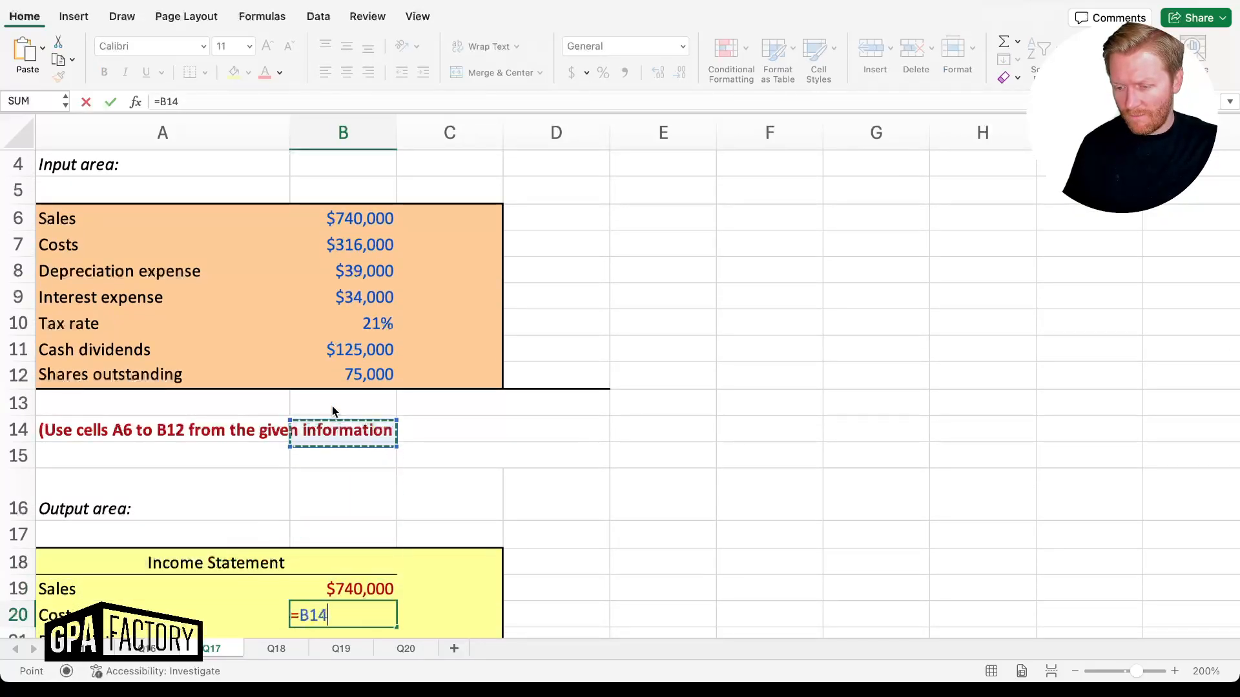
key(Return)
text(=)
key(Up)
key(Up)
key(Up)
key(Up)
key(Up)
key(Up)
key(Up)
key(Up)
key(Up)
key(Up)
key(Up)
key(Up)
key(Up)
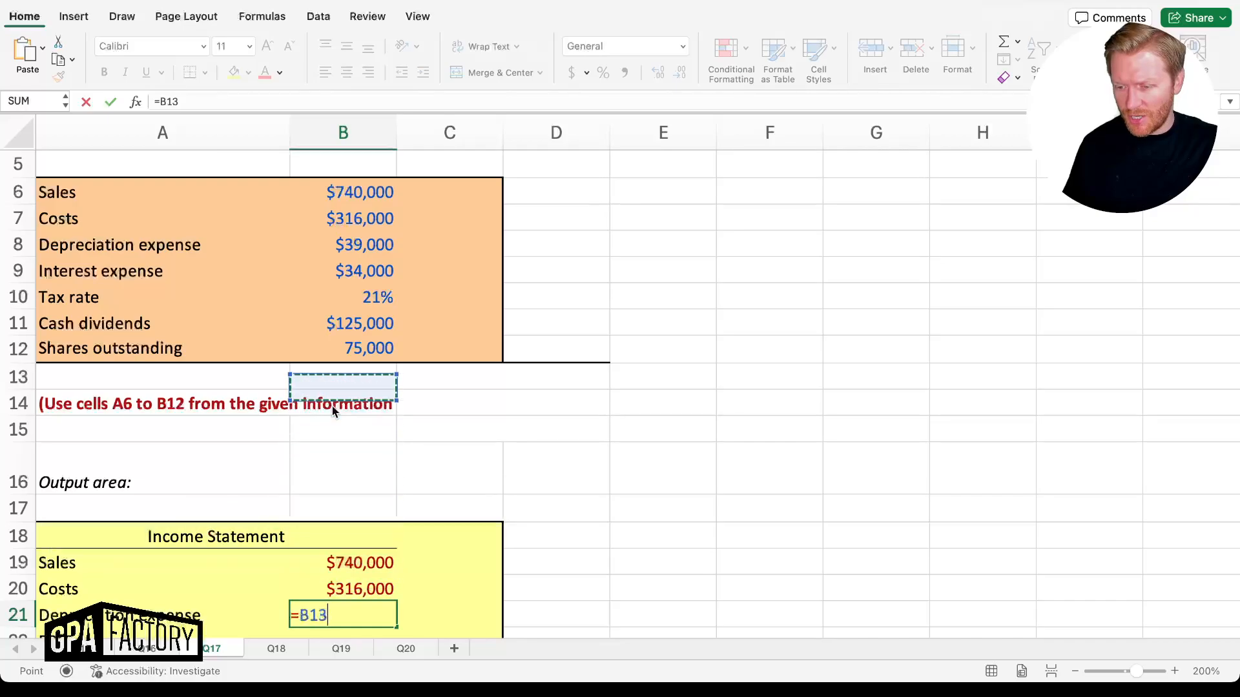
key(Return)
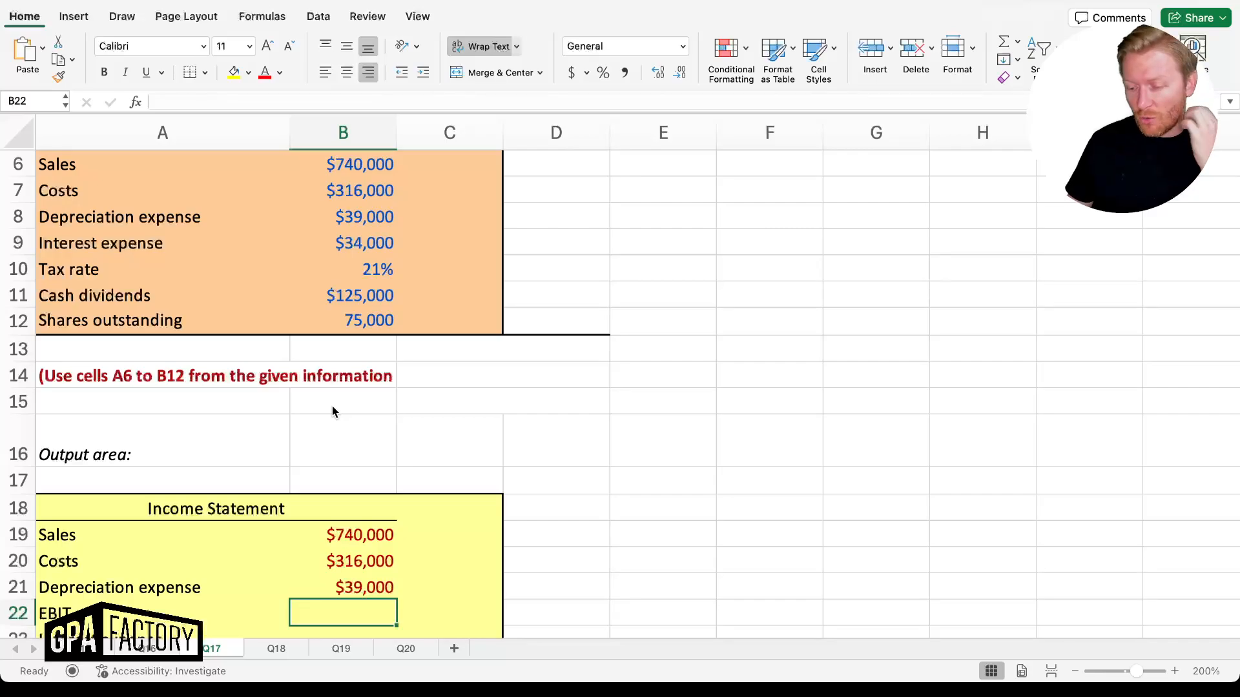
Review the entered formulas, then re-enter Costs in B20 as a negative =-B7
key(Up)
key(Up)
key(Down)
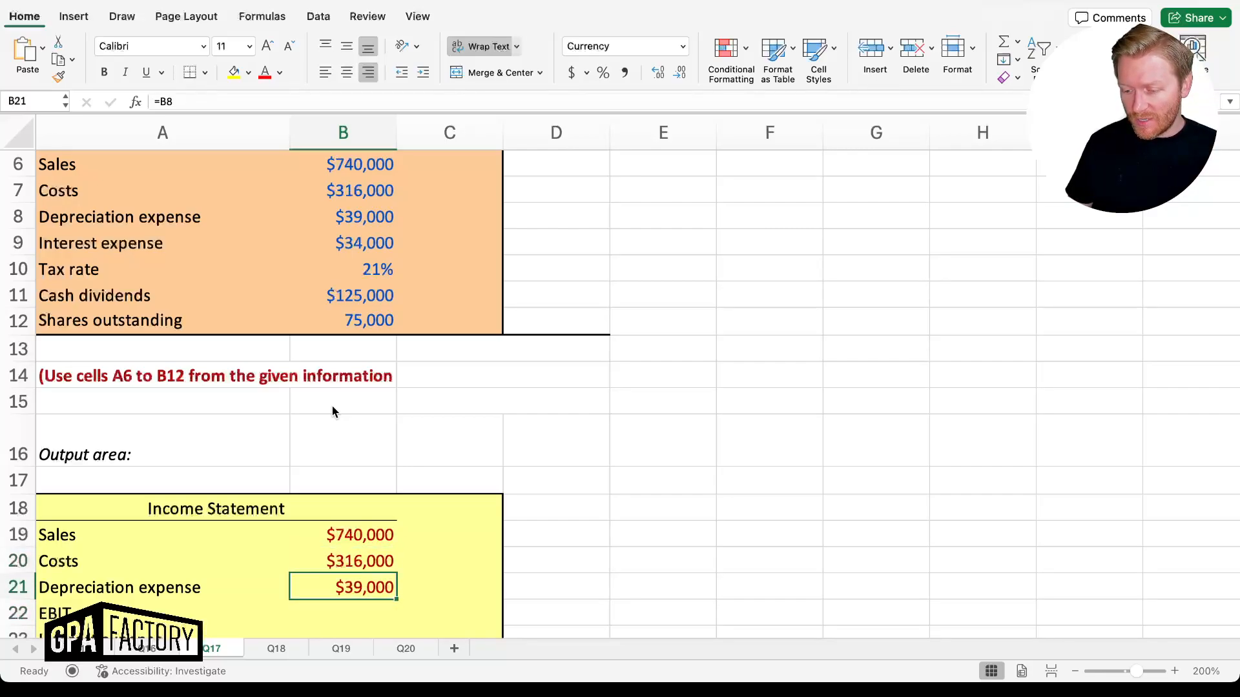
key(Up)
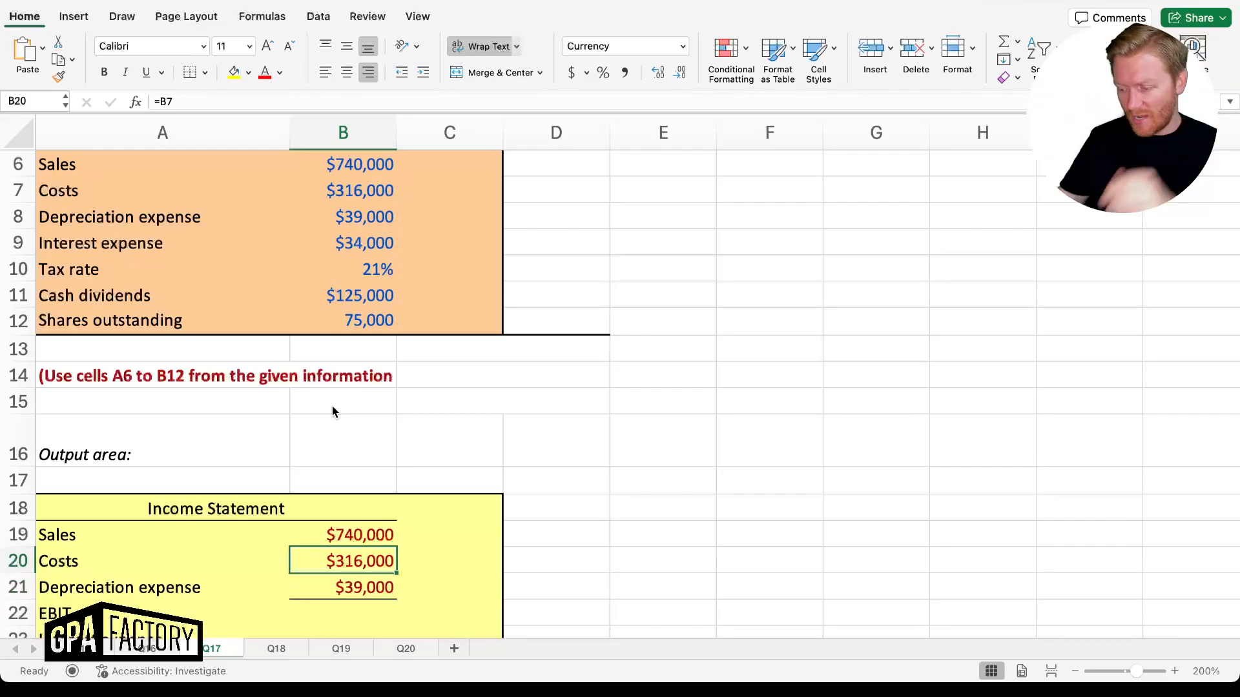
text(=-)
key(Up)
key(Up)
key(Up)
key(Up)
key(Up)
key(Up)
key(Up)
key(Up)
key(Up)
key(Up)
key(Up)
key(Up)
key(Up)
key(Return)
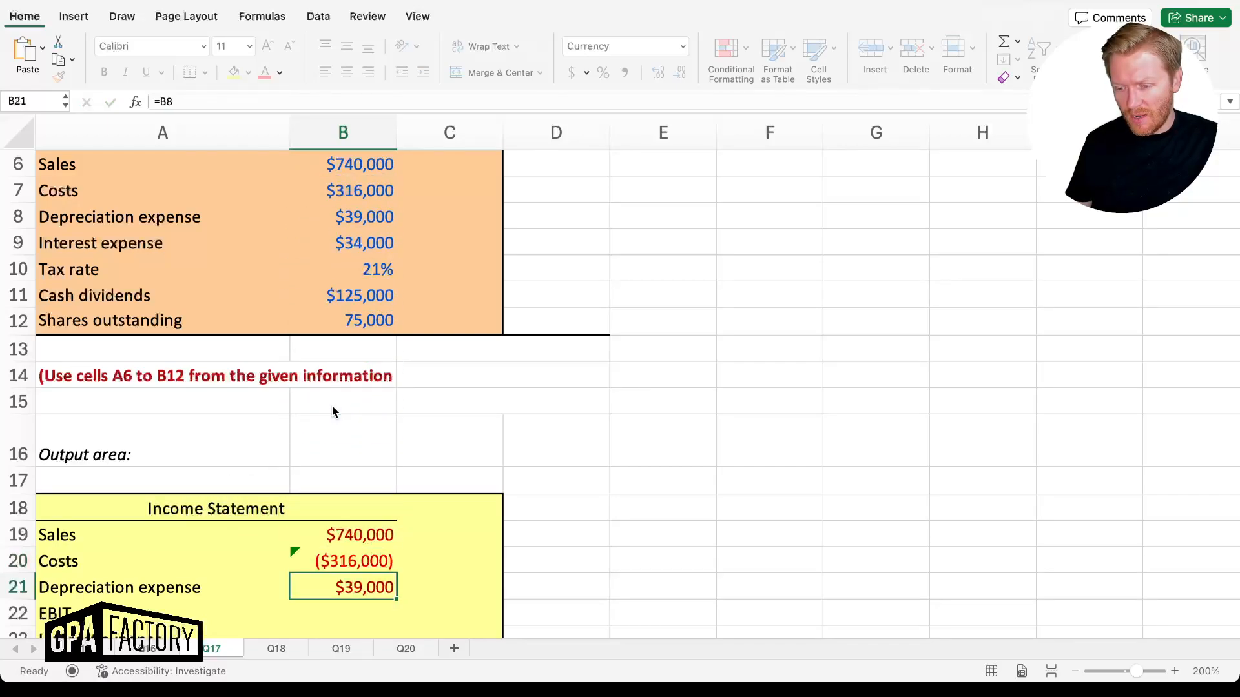
key(Down)
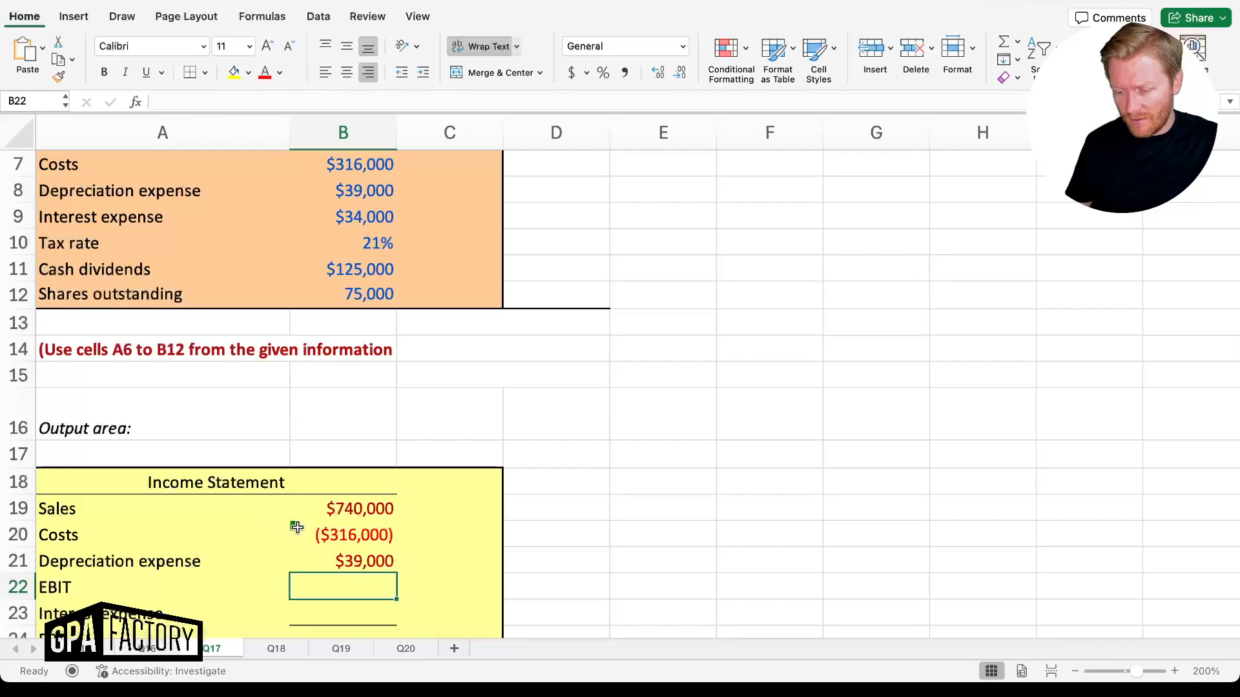
Restore Costs in B20 to =B7 so it shows a positive $316,000
click(294, 524)
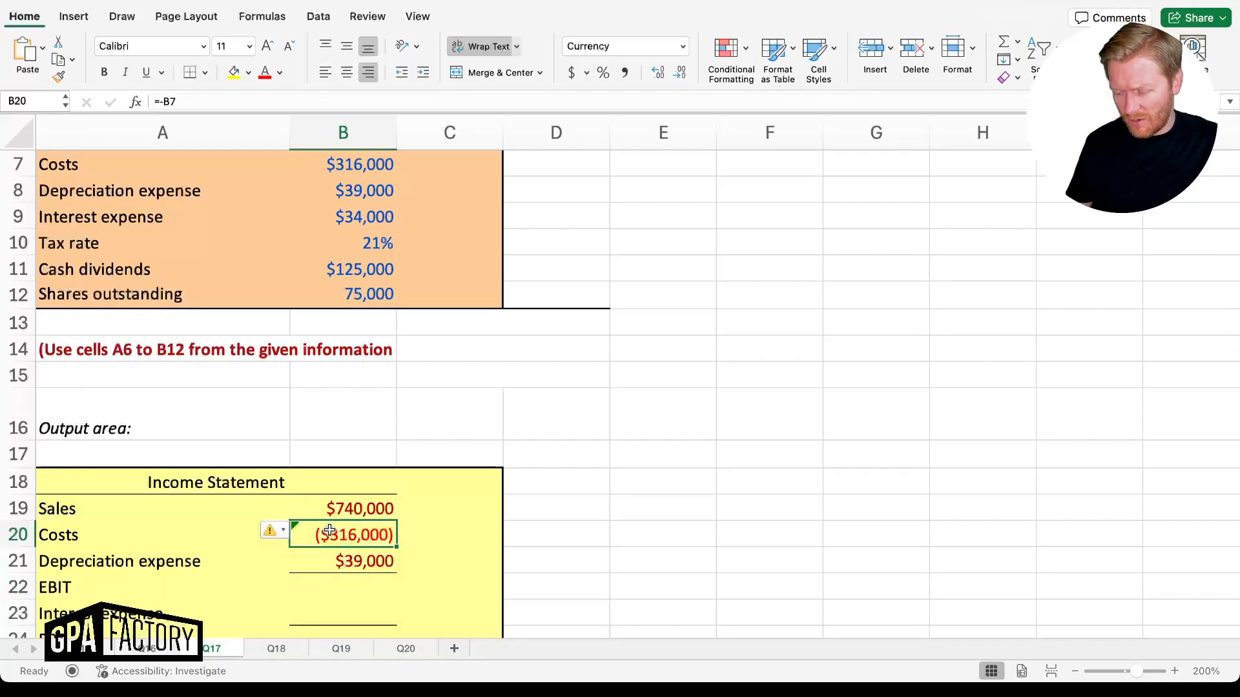
text(=)
key(Up)
key(Up)
key(Up)
key(Up)
key(Up)
key(Up)
key(Up)
key(Up)
key(Up)
key(Up)
key(Up)
key(Up)
key(Up)
key(Up)
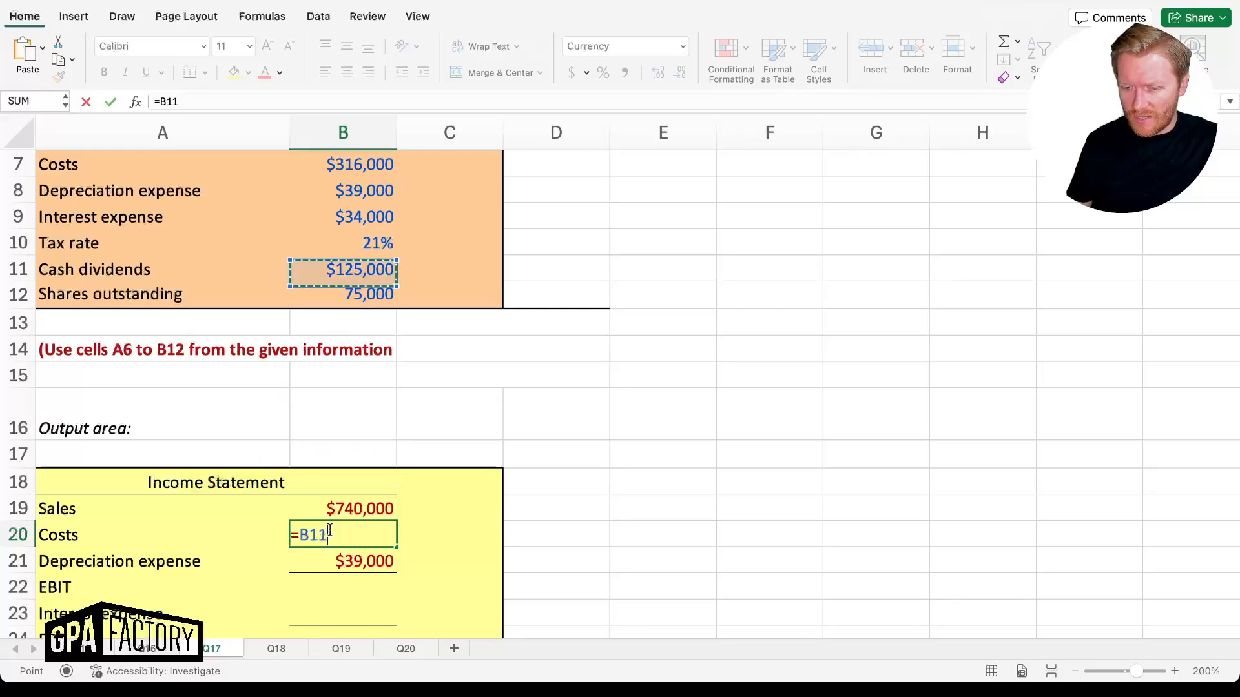
key(Down)
key(Return)
key(Return)
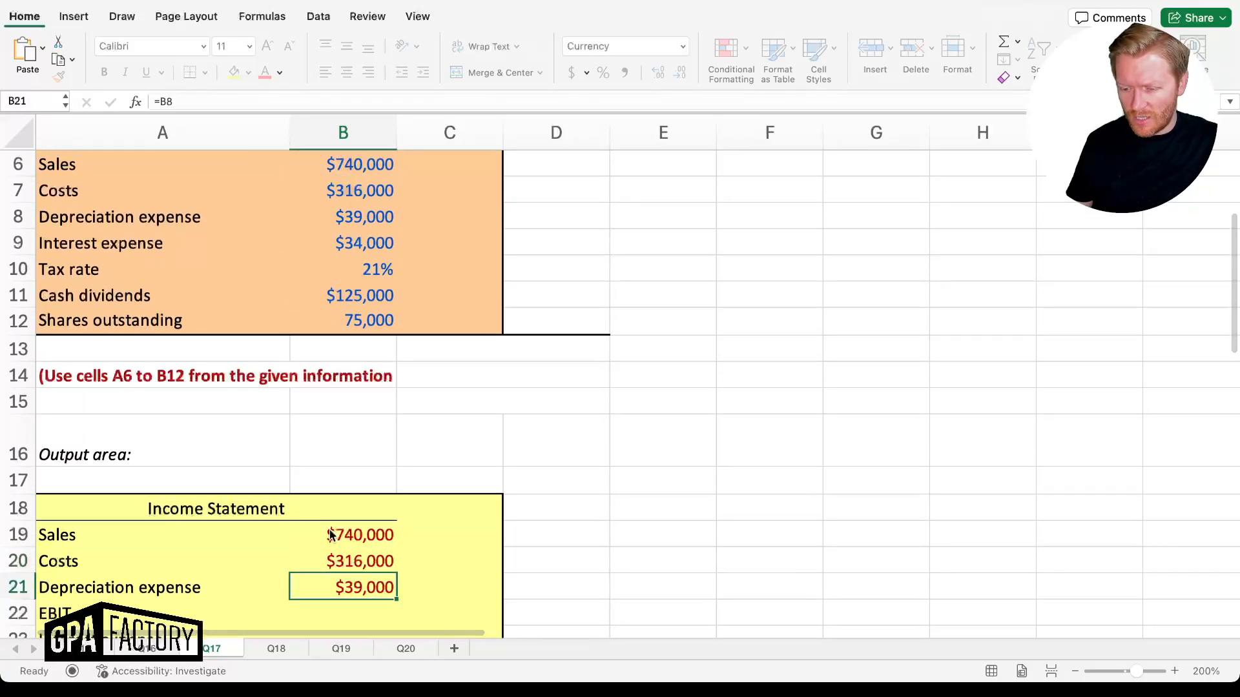
Compute EBIT as =B19-B20-B21 ($385,000) and link interest expense to B9 ($34,000)
text(=)
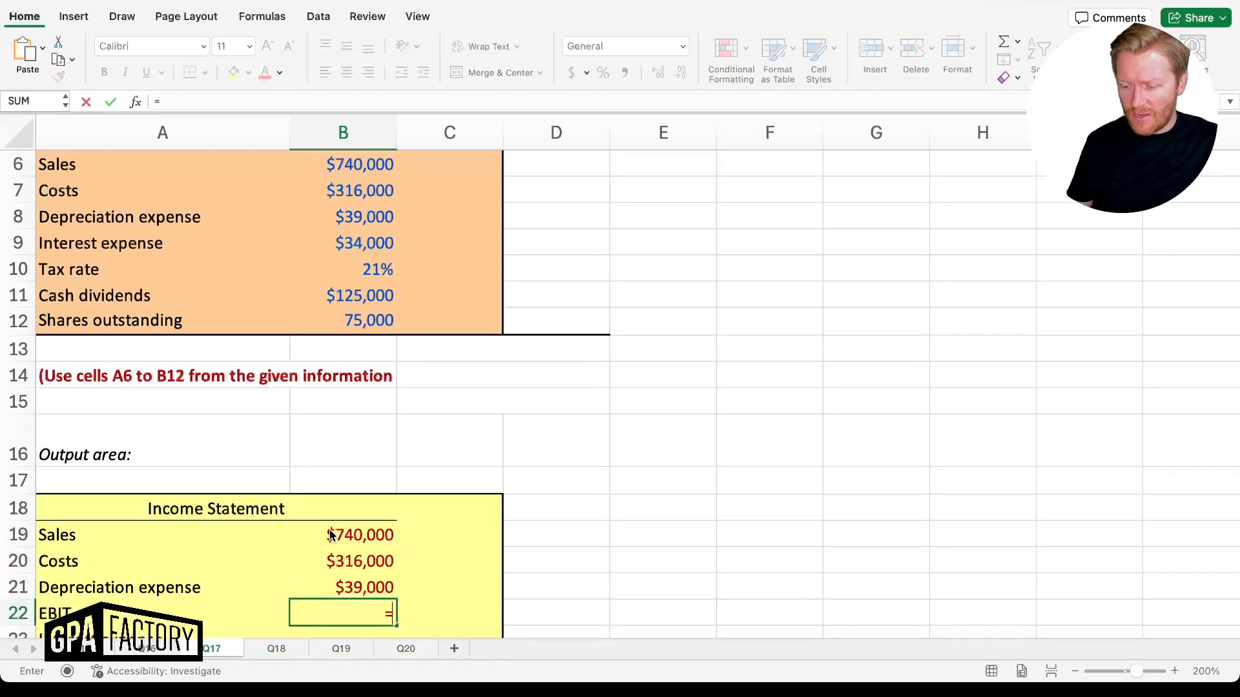
key(Up)
key(Up)
key(Up)
text(-)
key(Up)
key(Up)
text(-)
key(Up)
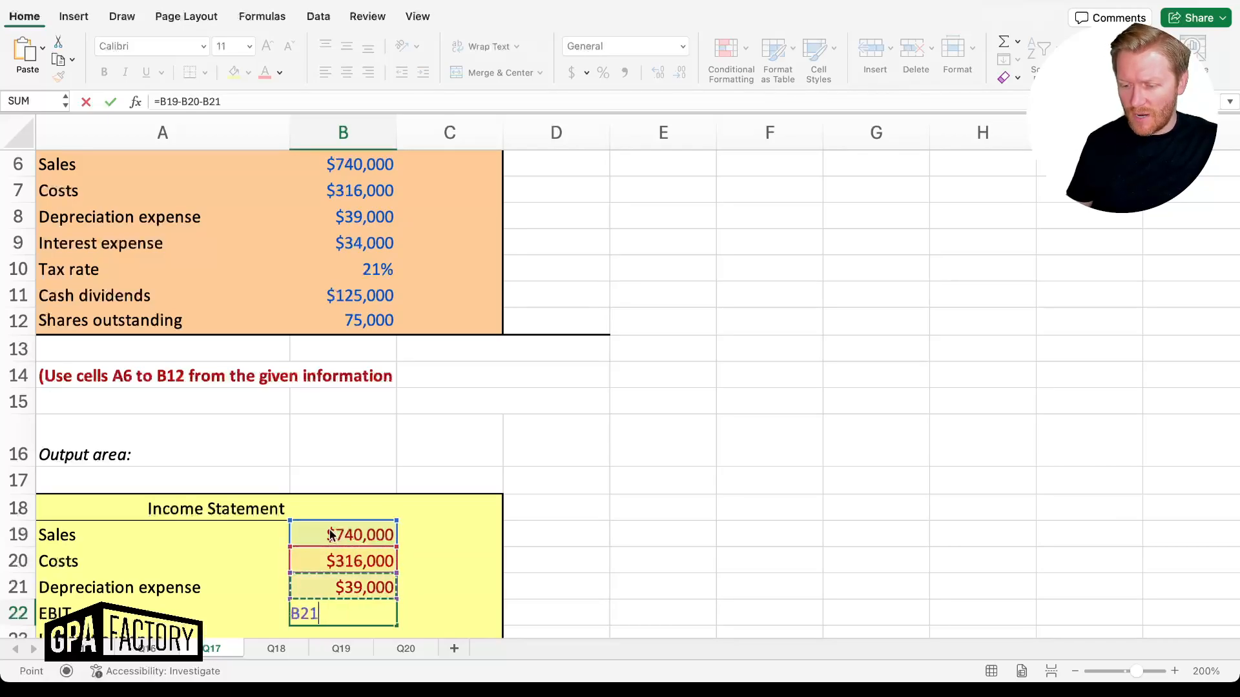
key(Return)
text(=)
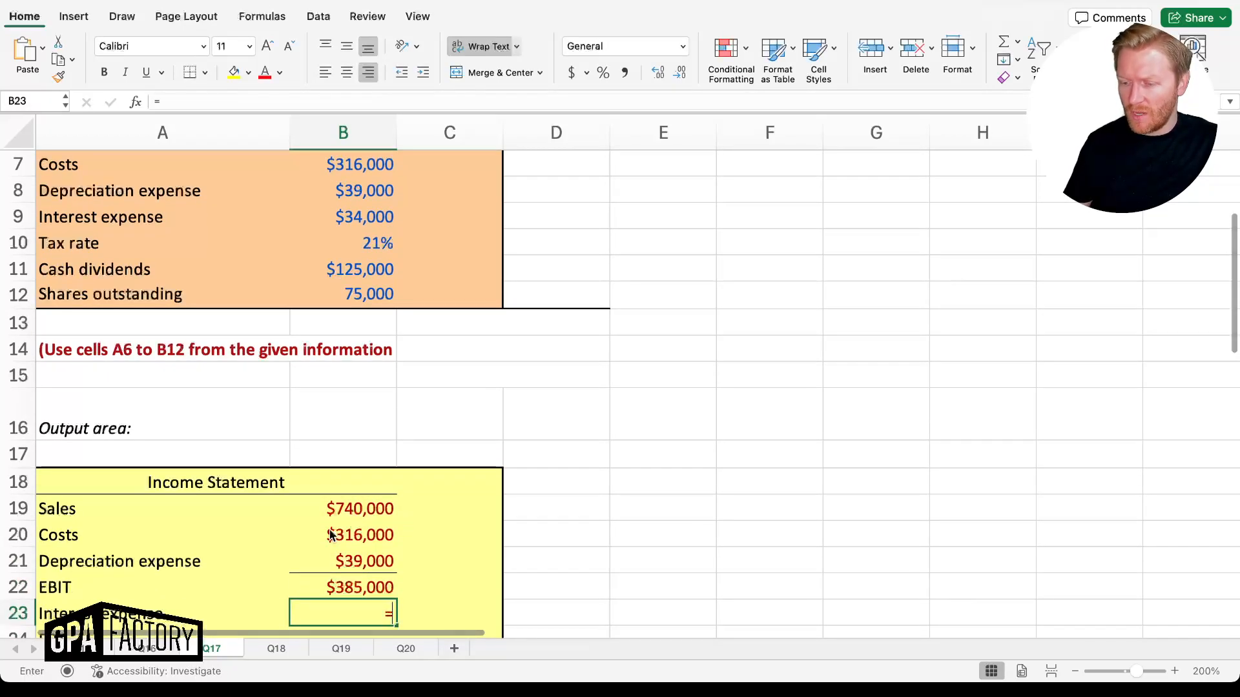
key(Up)
key(Up)
key(Up)
key(Up)
key(Up)
key(Up)
key(Up)
key(Up)
key(Up)
key(Up)
key(Up)
key(Up)
key(Up)
key(Up)
key(Up)
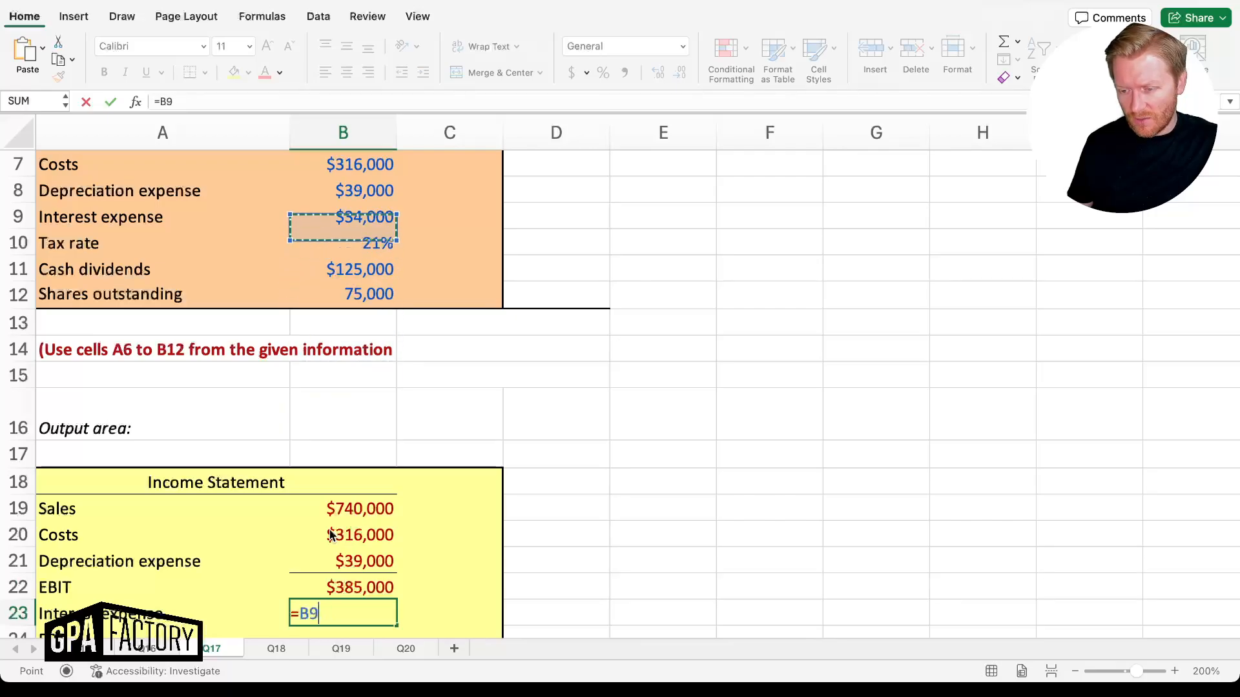
key(Down)
key(Return)
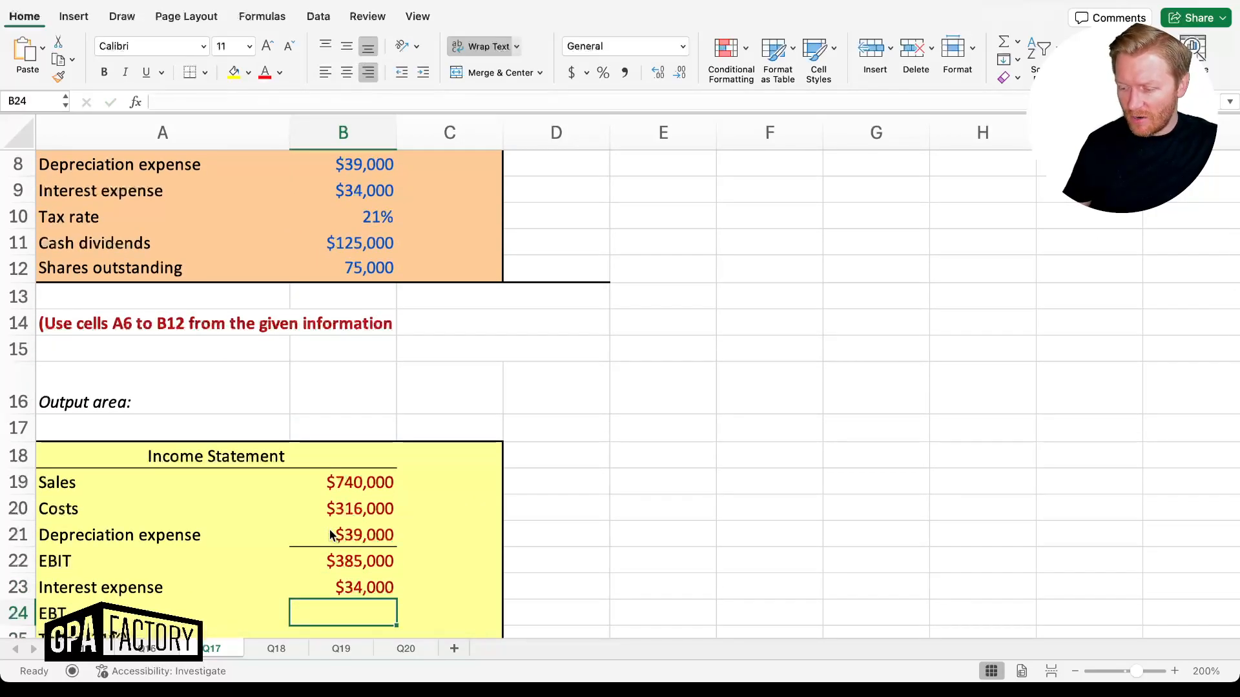
Compute EBT as =B22-B23 ($351,000) and taxes as =B24*B10 ($73,710)
text(=)
key(Up)
key(Up)
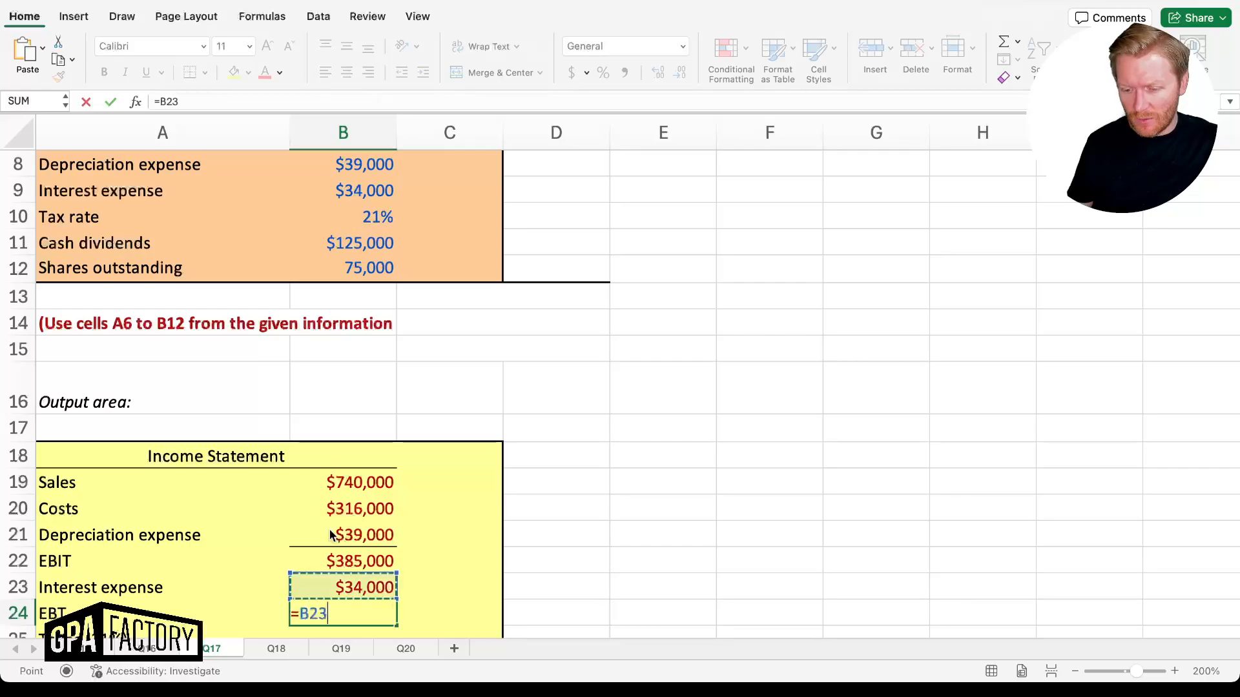
text(-)
key(Up)
key(Return)
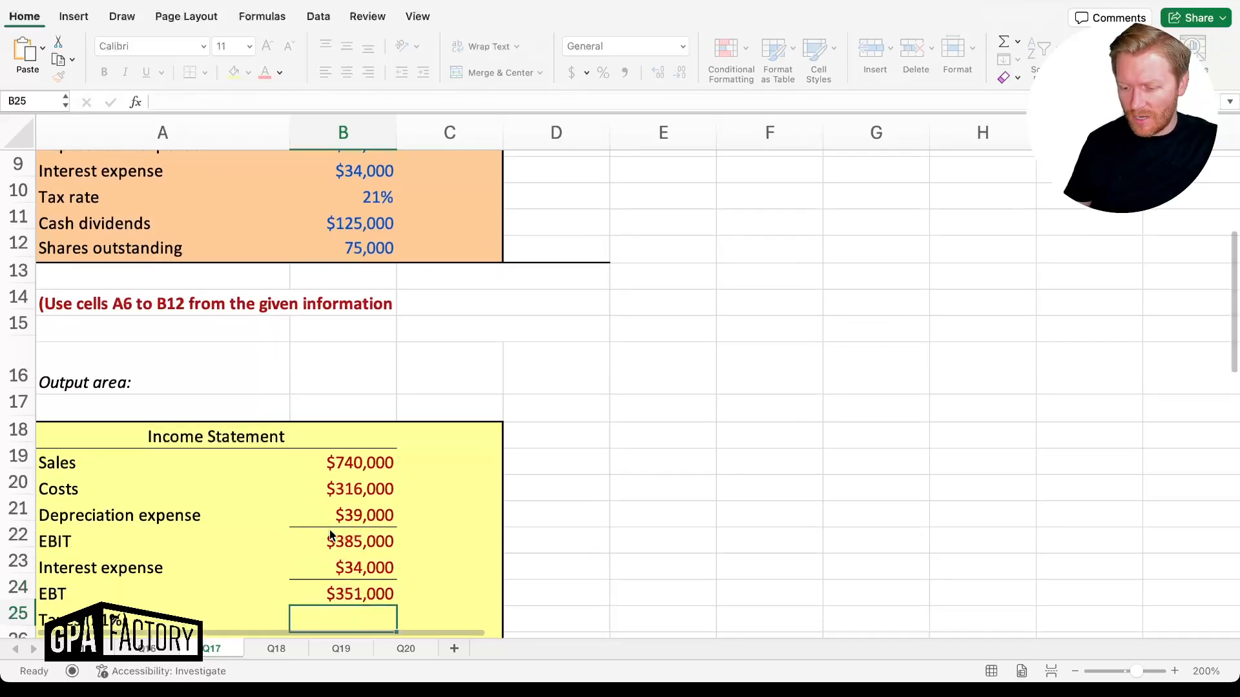
text(=)
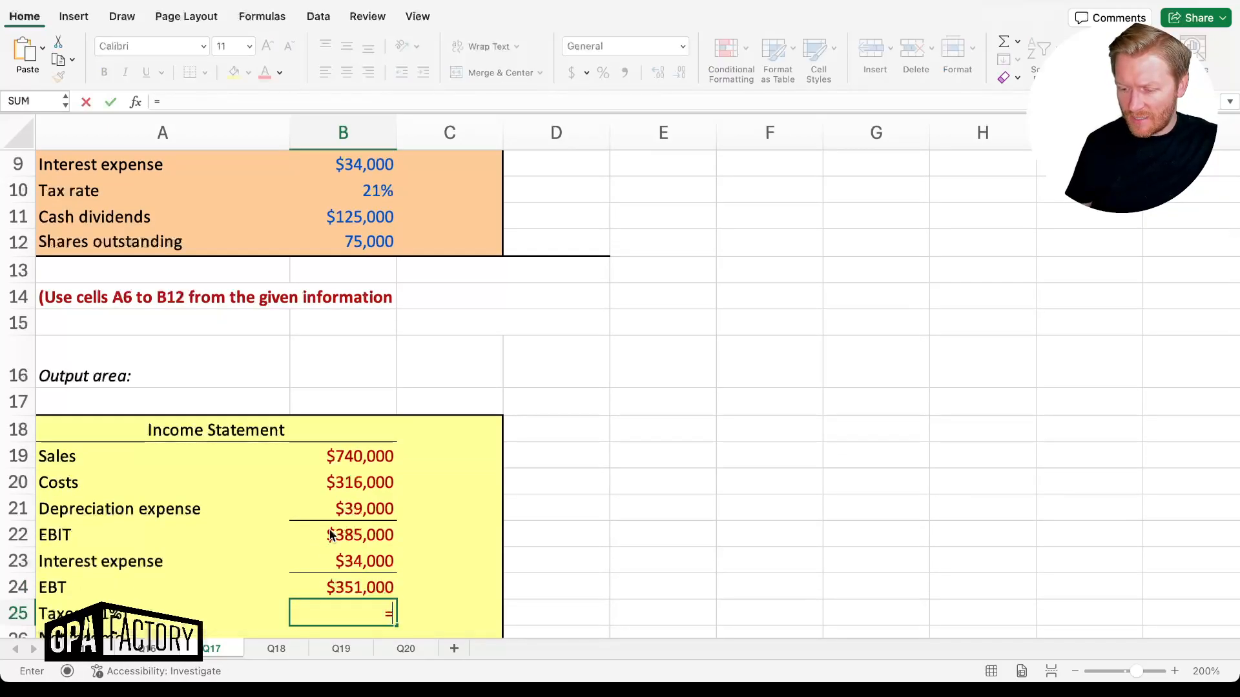
key(Up)
text(*)
key(Up)
key(Up)
key(Up)
key(Up)
key(Up)
key(Up)
key(Up)
key(Up)
key(Up)
key(Up)
key(Up)
key(Up)
key(Up)
key(Up)
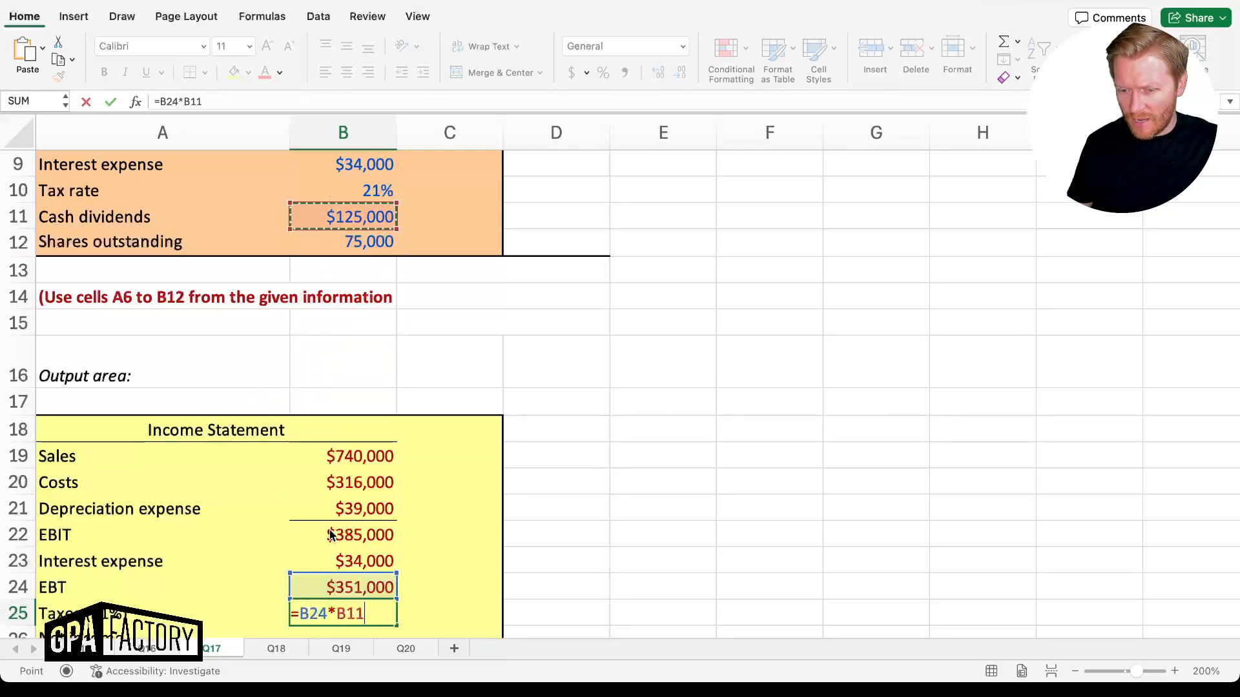
key(Up)
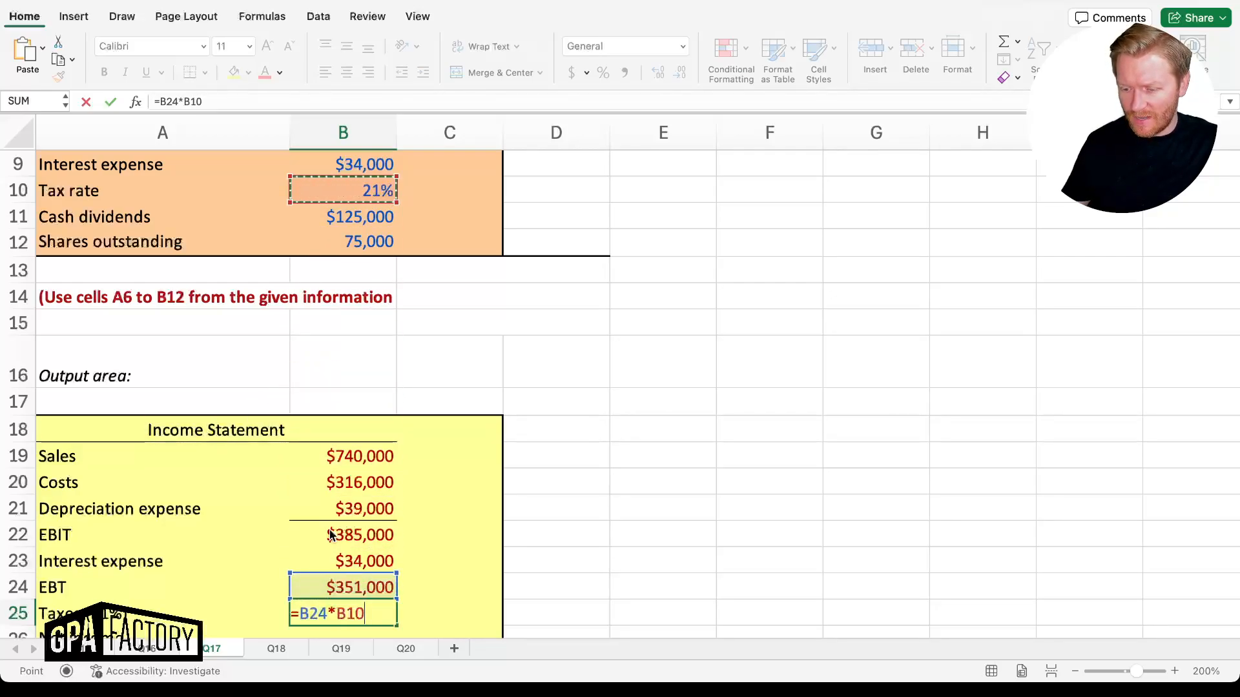
key(Return)
Compute net income in B26 as =B24-B25, giving $277,290
text(=)
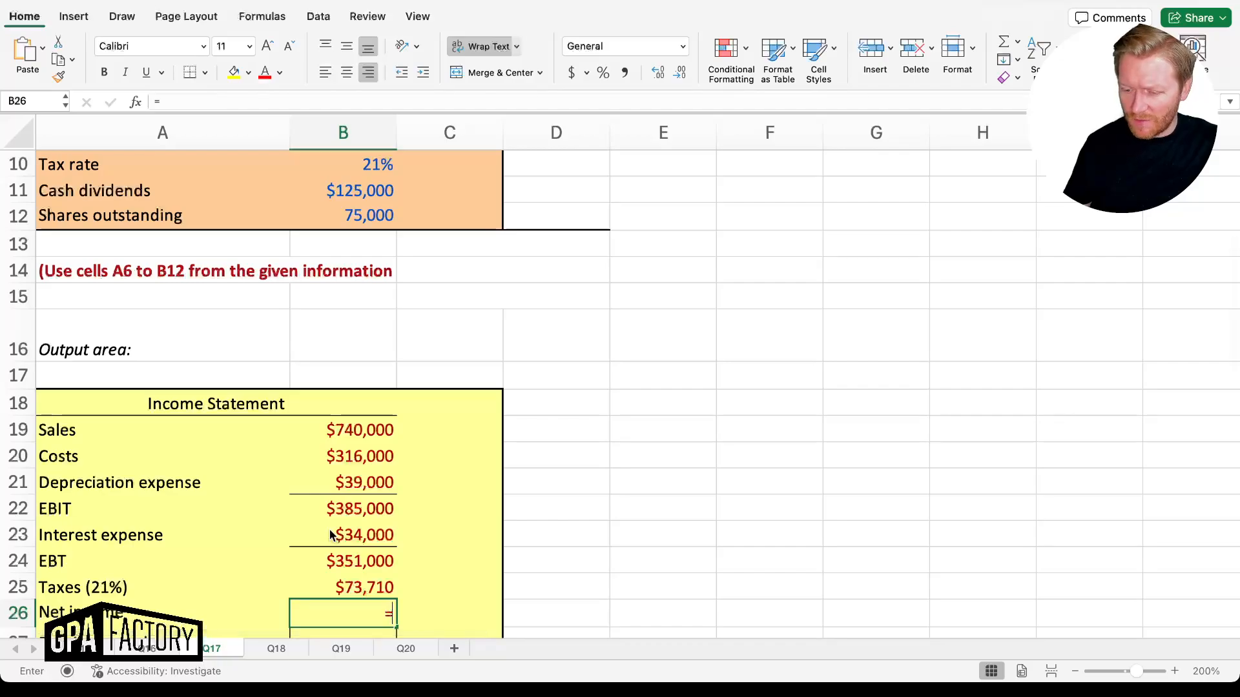
key(Up)
key(Up)
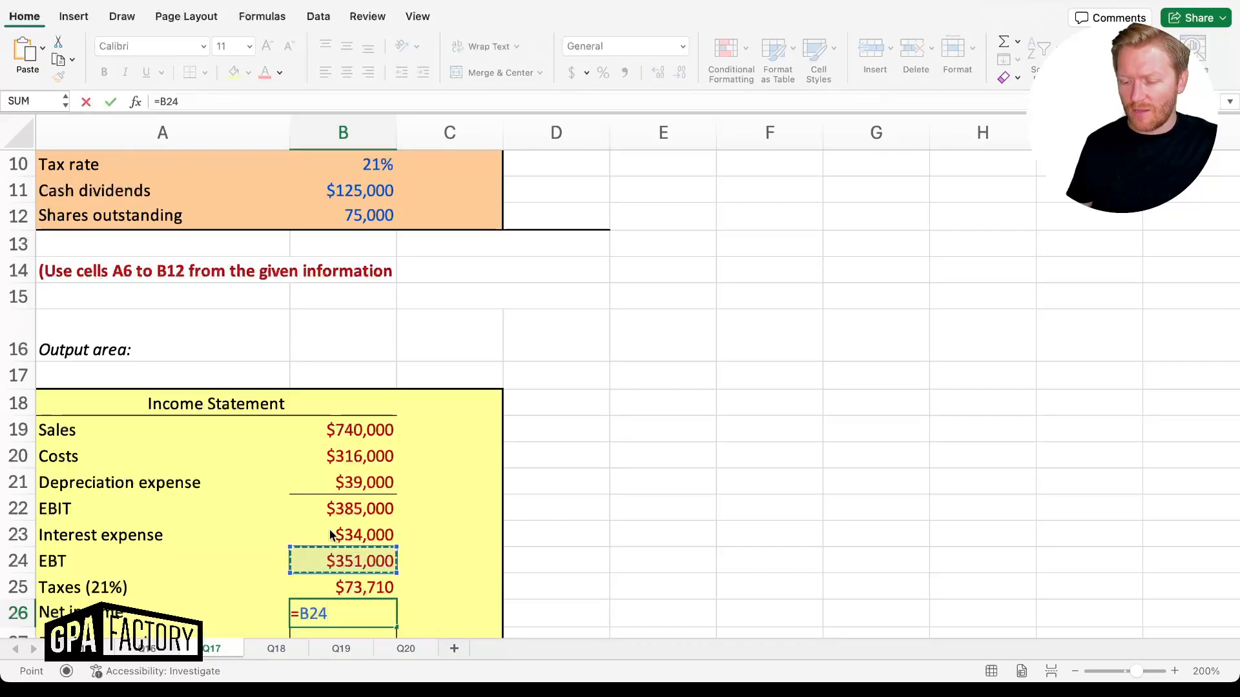
text(-)
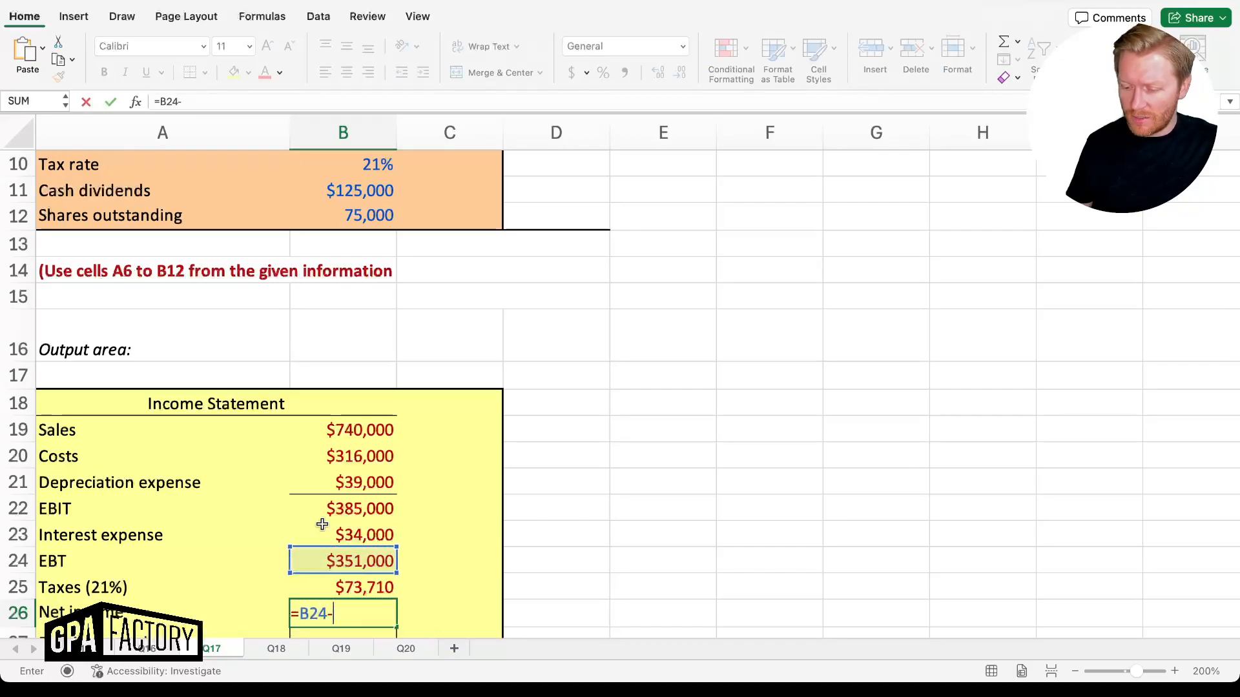
key(Up)
key(Return)
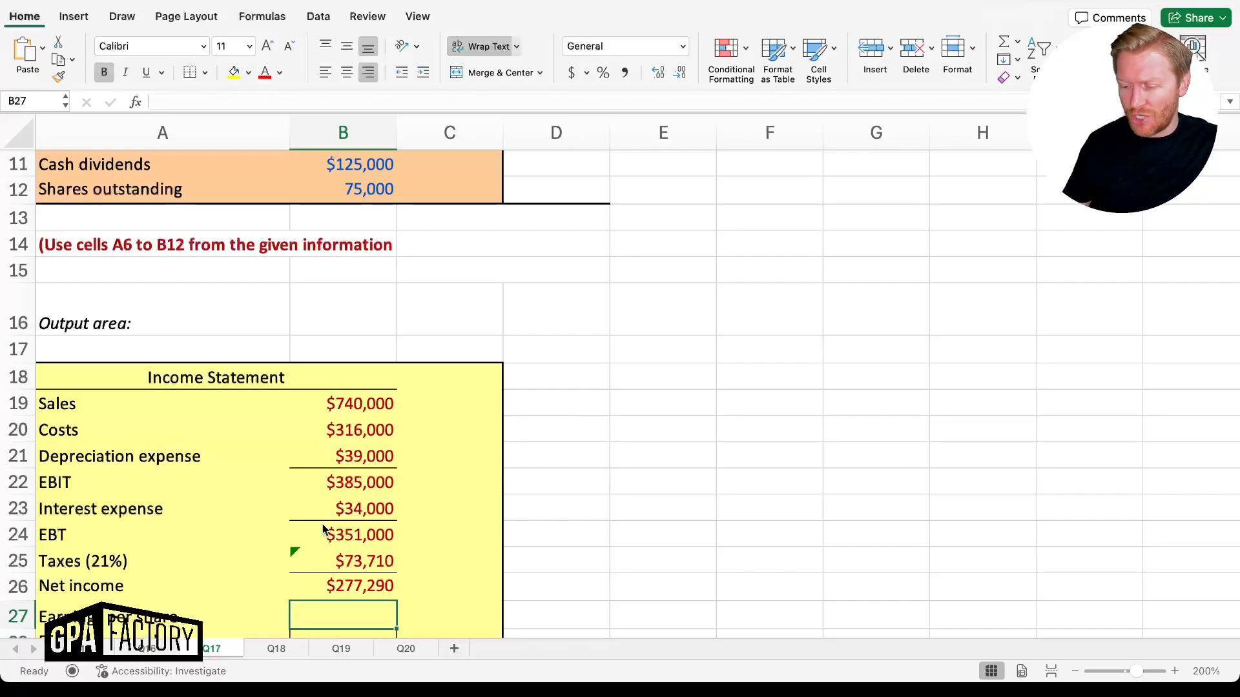
Enter earnings per share in B27 as net income divided by shares outstanding, giving $3.70
text(=)
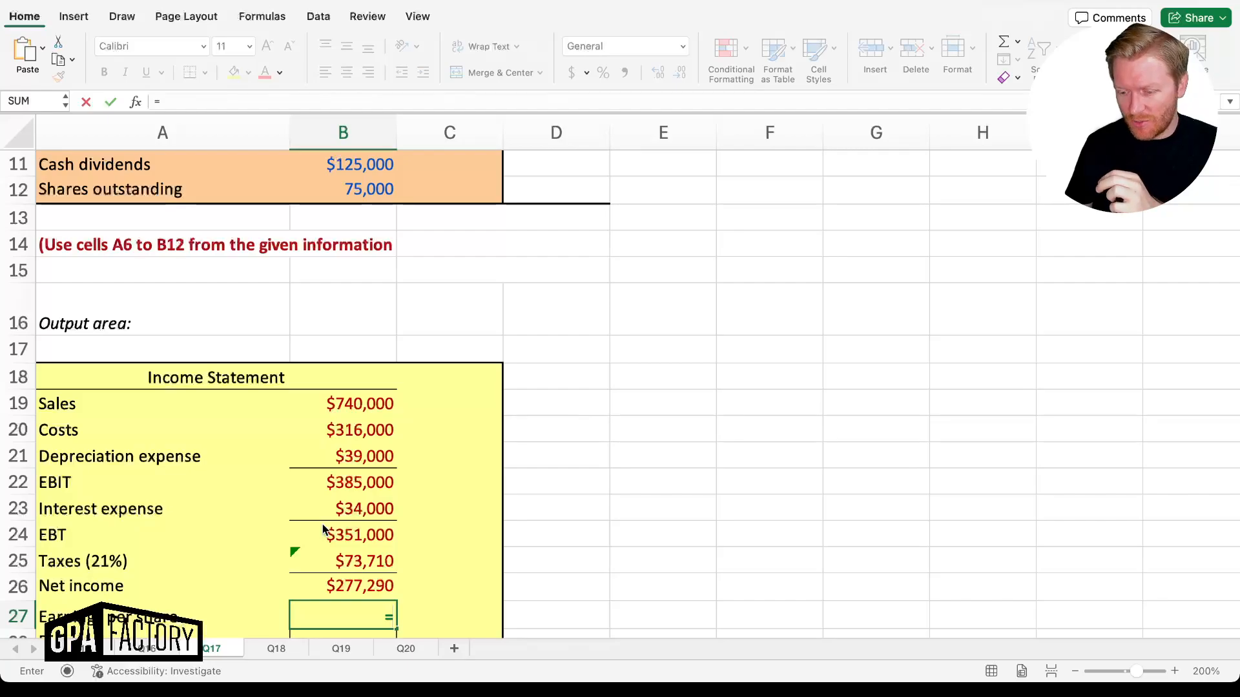
key(Up)
text(/)
key(Up)
key(Up)
key(Up)
key(Up)
key(Up)
key(Up)
key(Up)
key(Up)
key(Up)
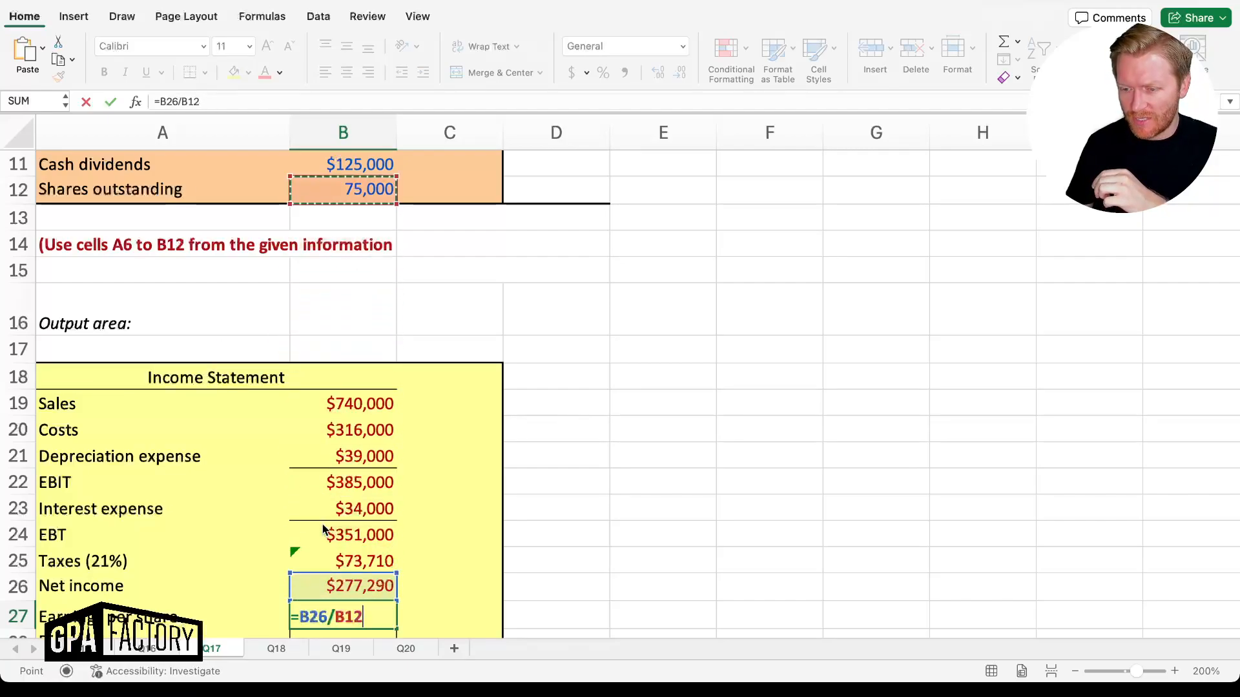
key(Return)
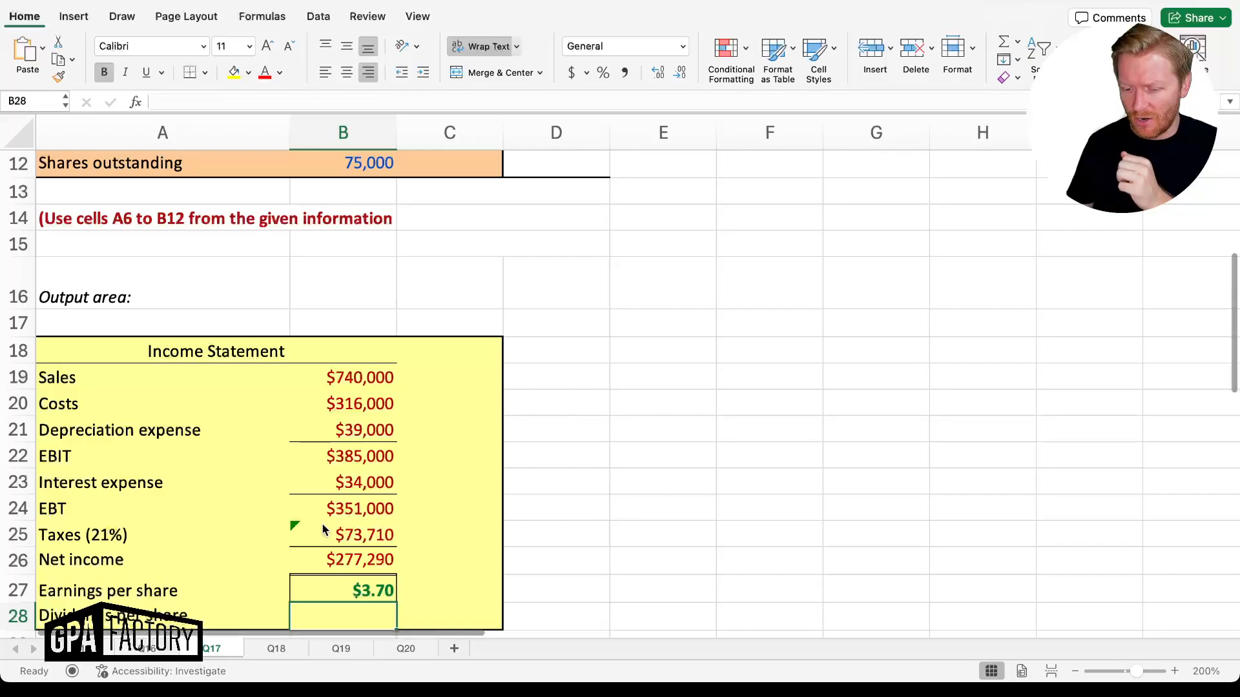
key(Up)
Enter dividends per share in B28 as cash dividends divided by shares in B12, giving $1.67
key(Up)
key(Down)
key(Down)
text(=)
key(Up)
key(Up)
key(Up)
key(Up)
key(Up)
key(Up)
key(Up)
key(Up)
key(Up)
key(Up)
key(Up)
key(Up)
key(Up)
key(Up)
key(Up)
key(Up)
key(Up)
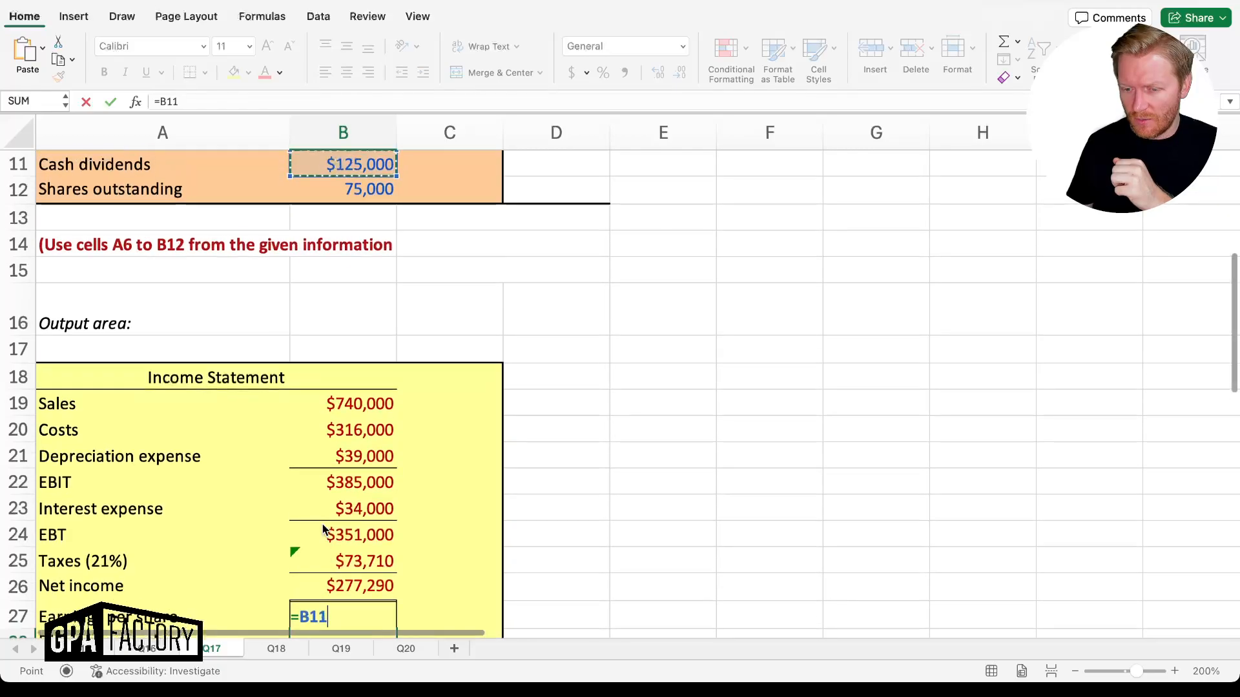
text(/)
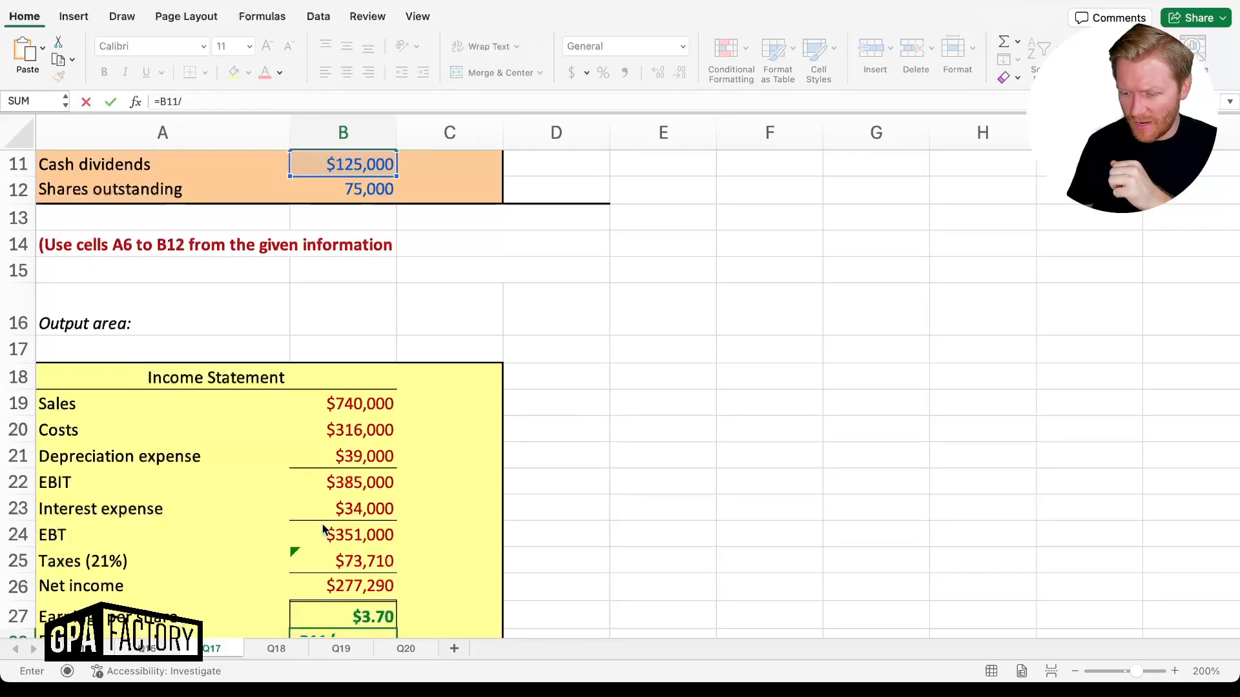
scroll(323, 530, down, 2)
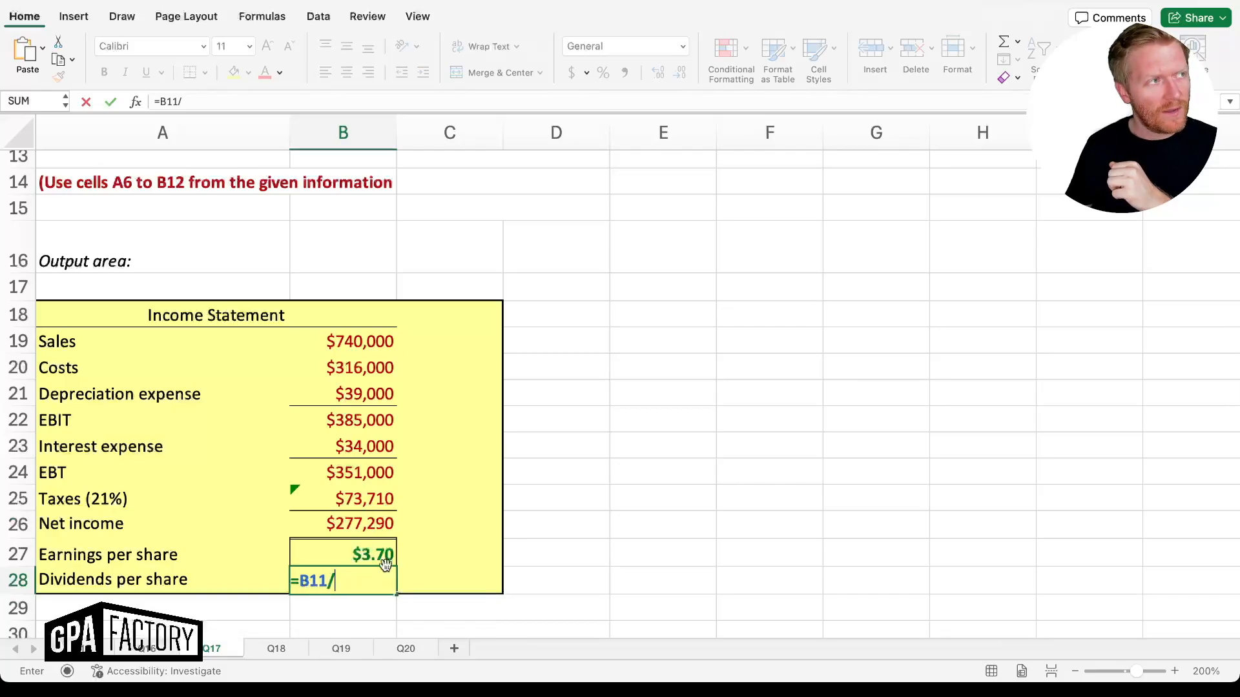
scroll(447, 531, up, 5)
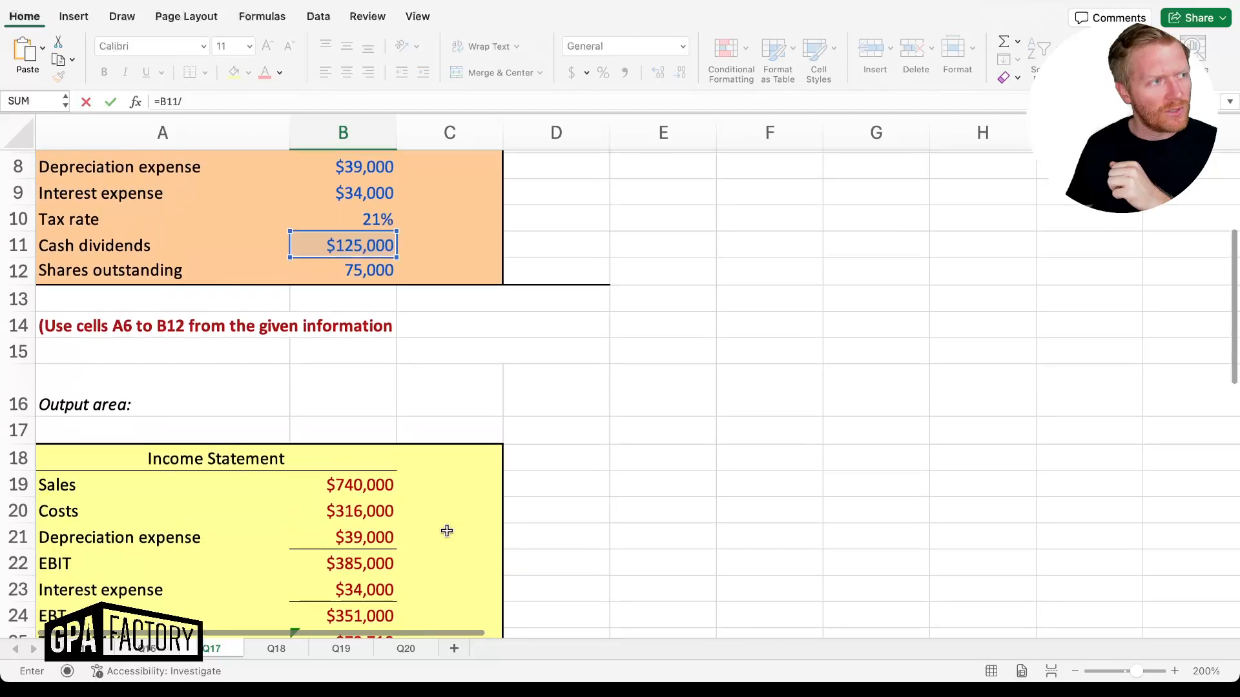
scroll(447, 530, up, 4)
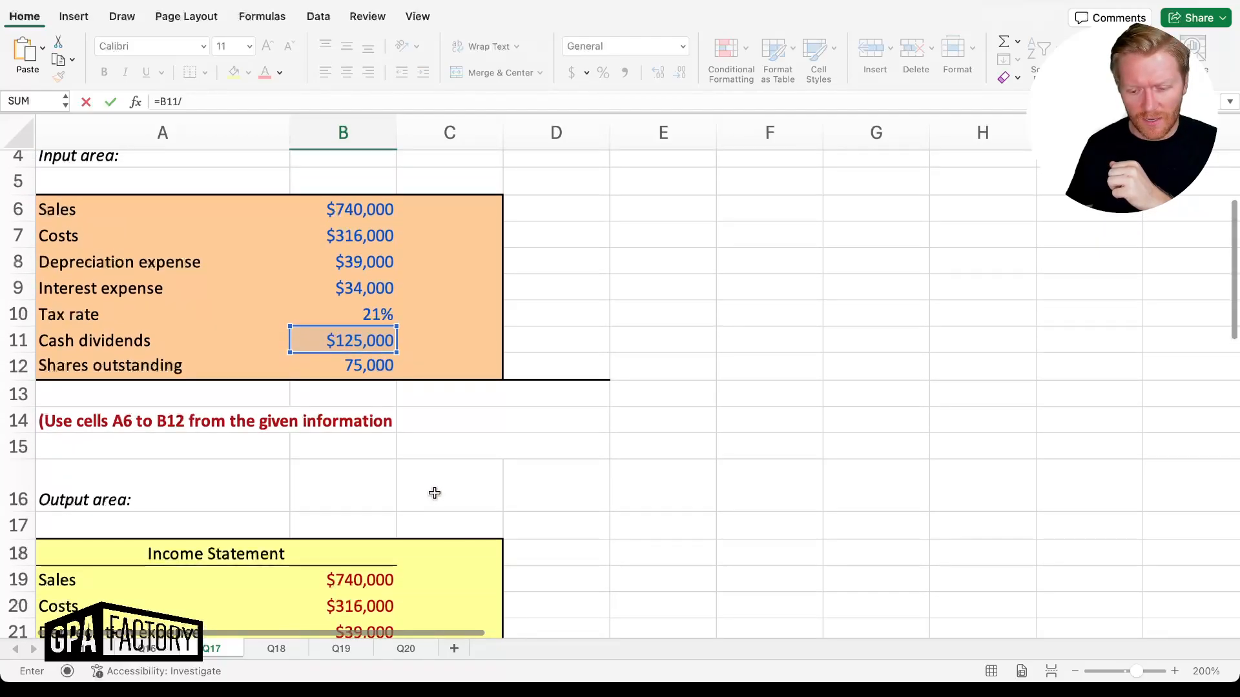
click(382, 369)
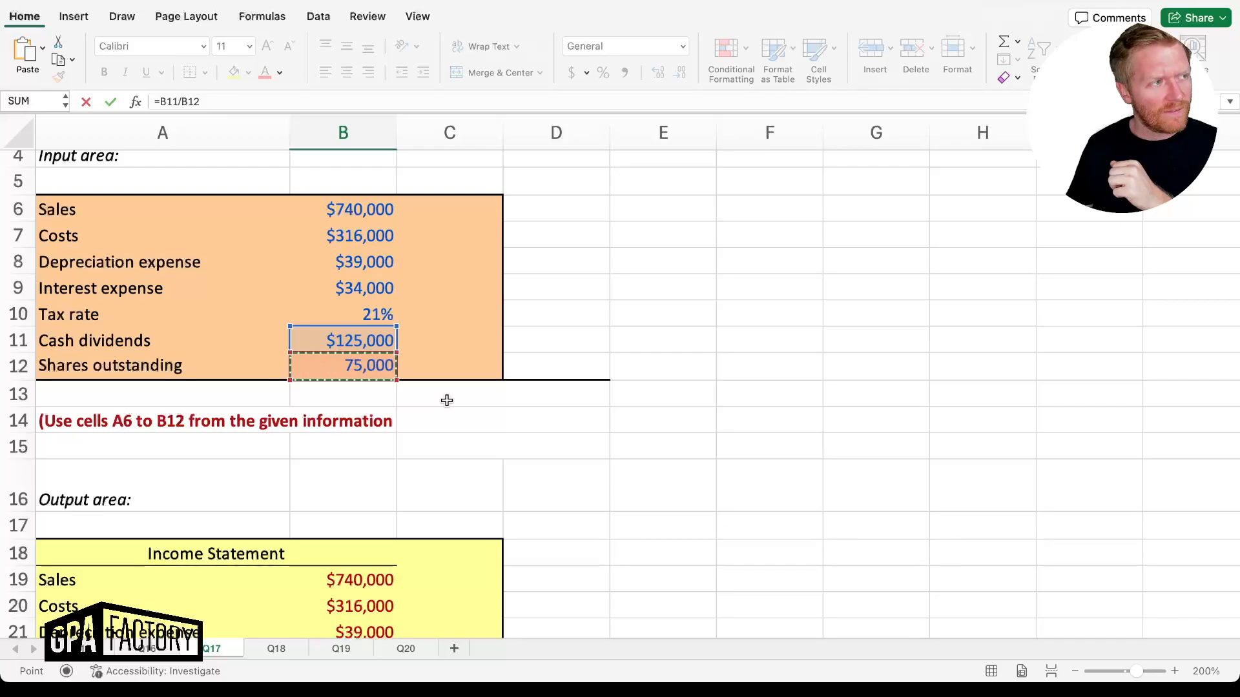
key(Return)
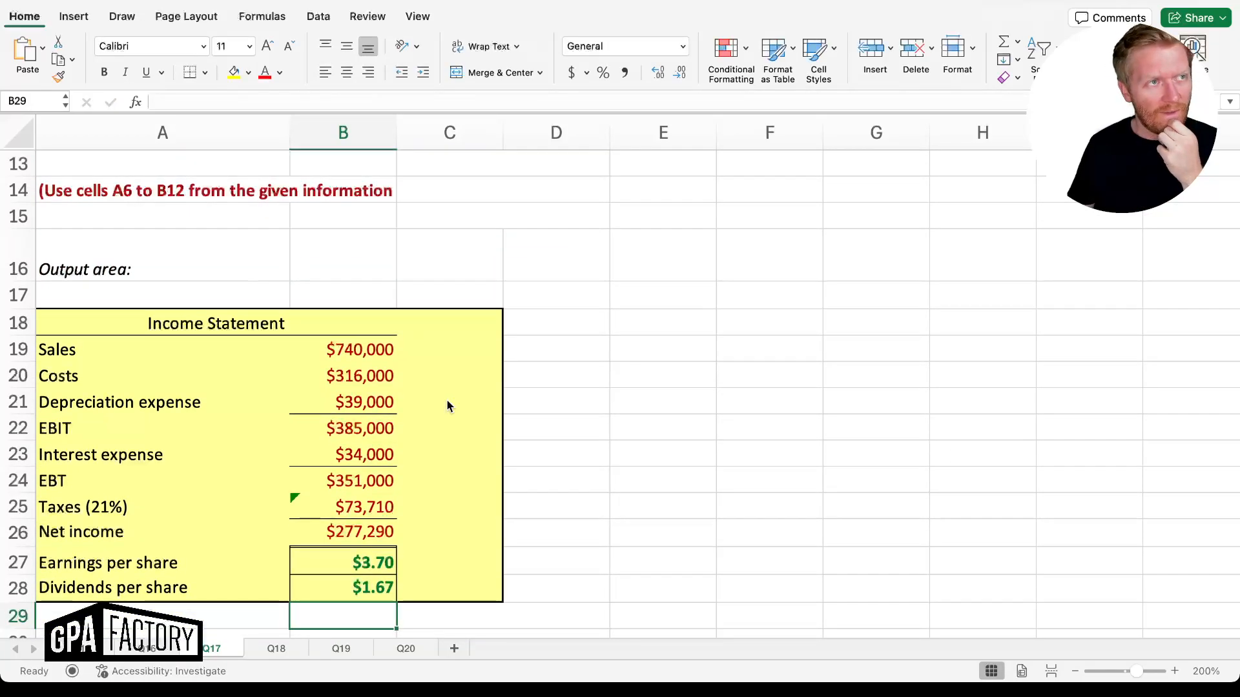
scroll(516, 428, up, 5)
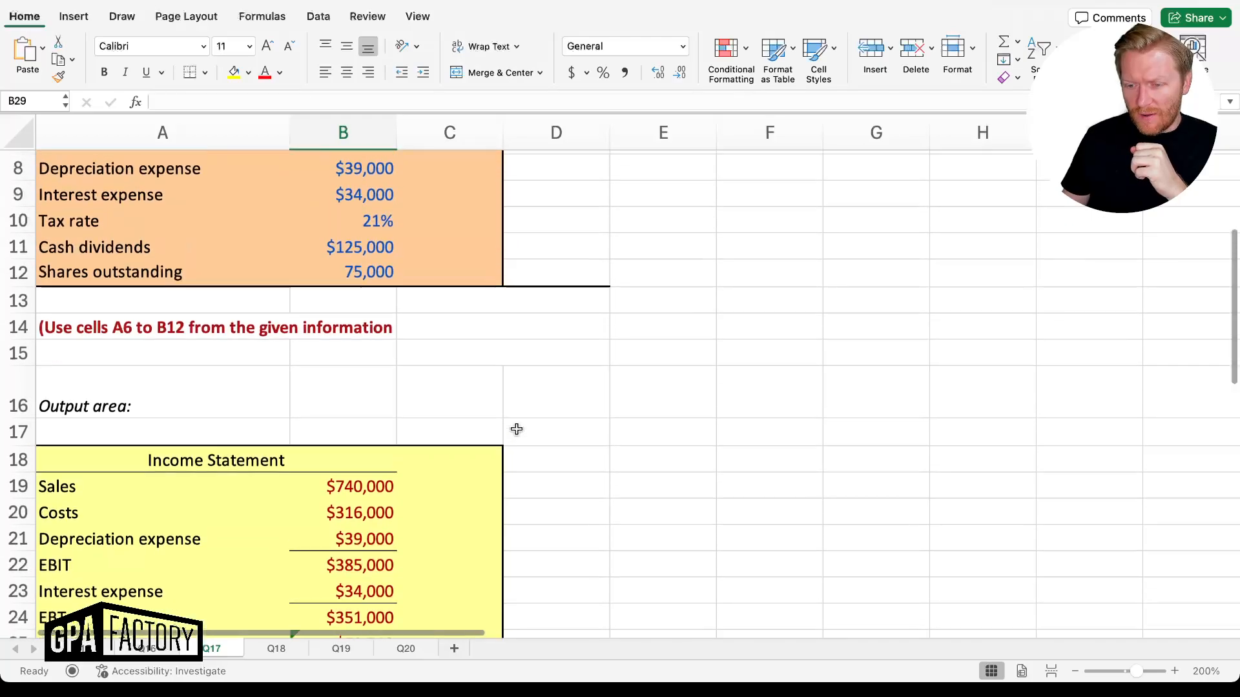
scroll(516, 429, down, 5)
scroll(516, 429, down, 2)
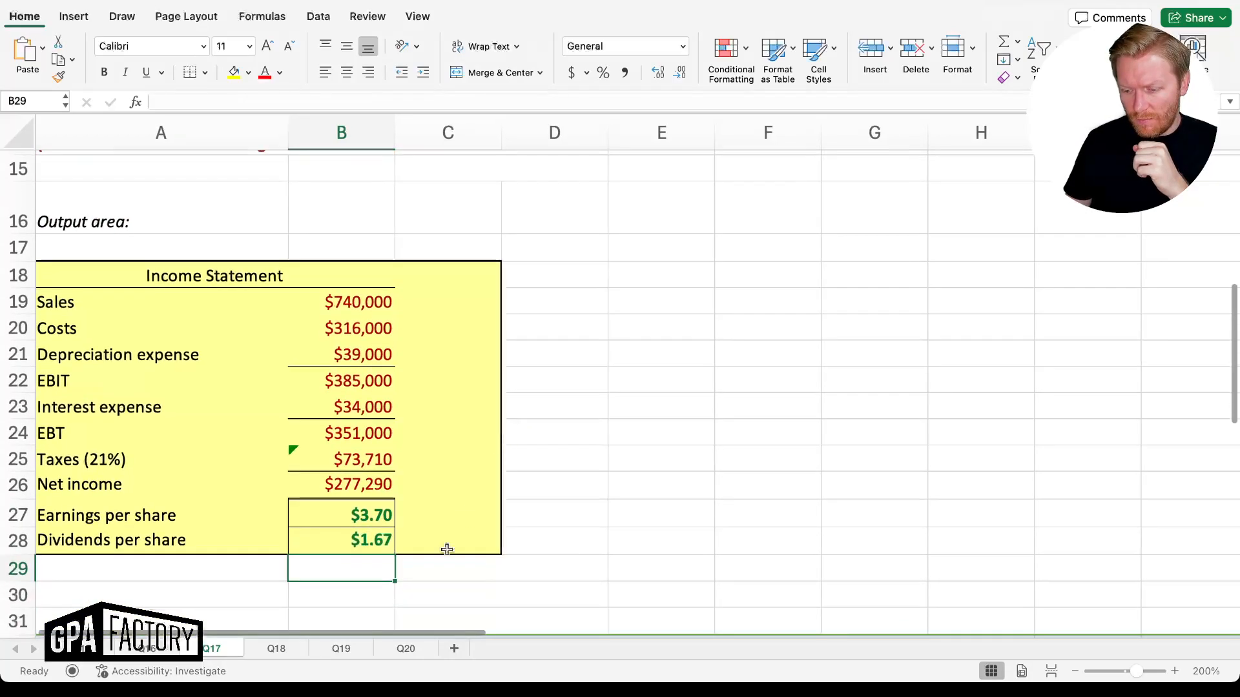
On sheet Q18, link sales $50,000, costs $23,700 and depreciation $2,300 to their input cells
click(271, 649)
scroll(377, 460, down, 2)
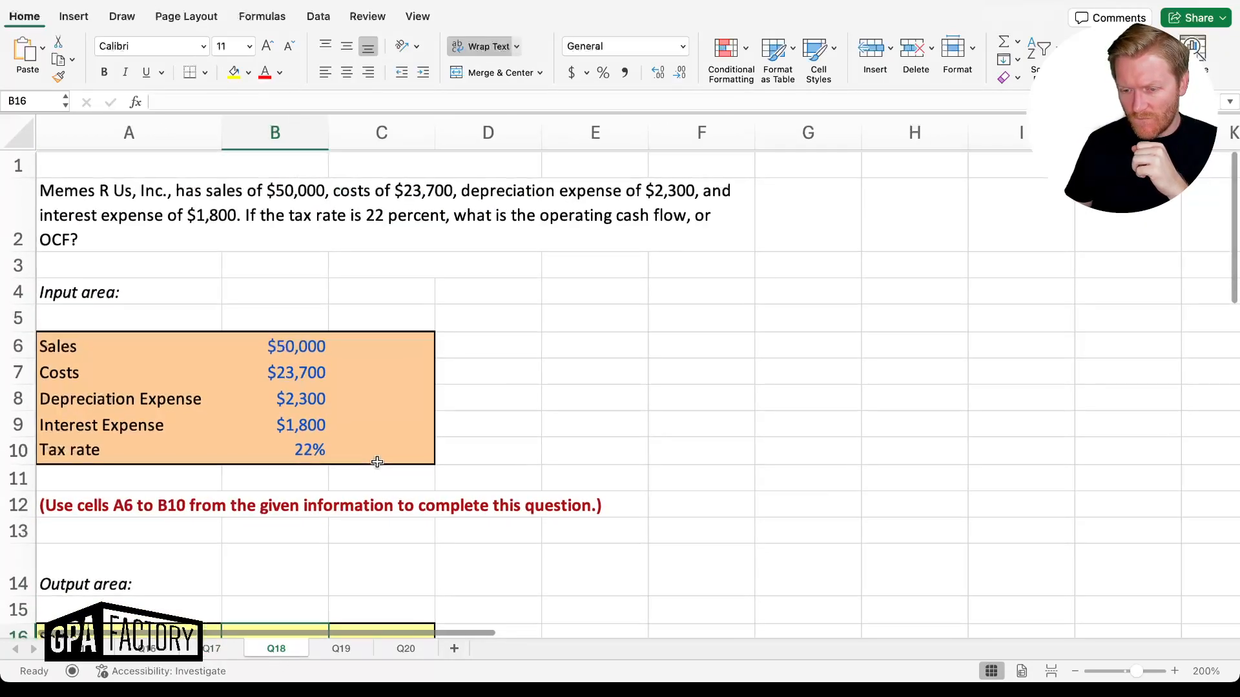
scroll(377, 462, down, 3)
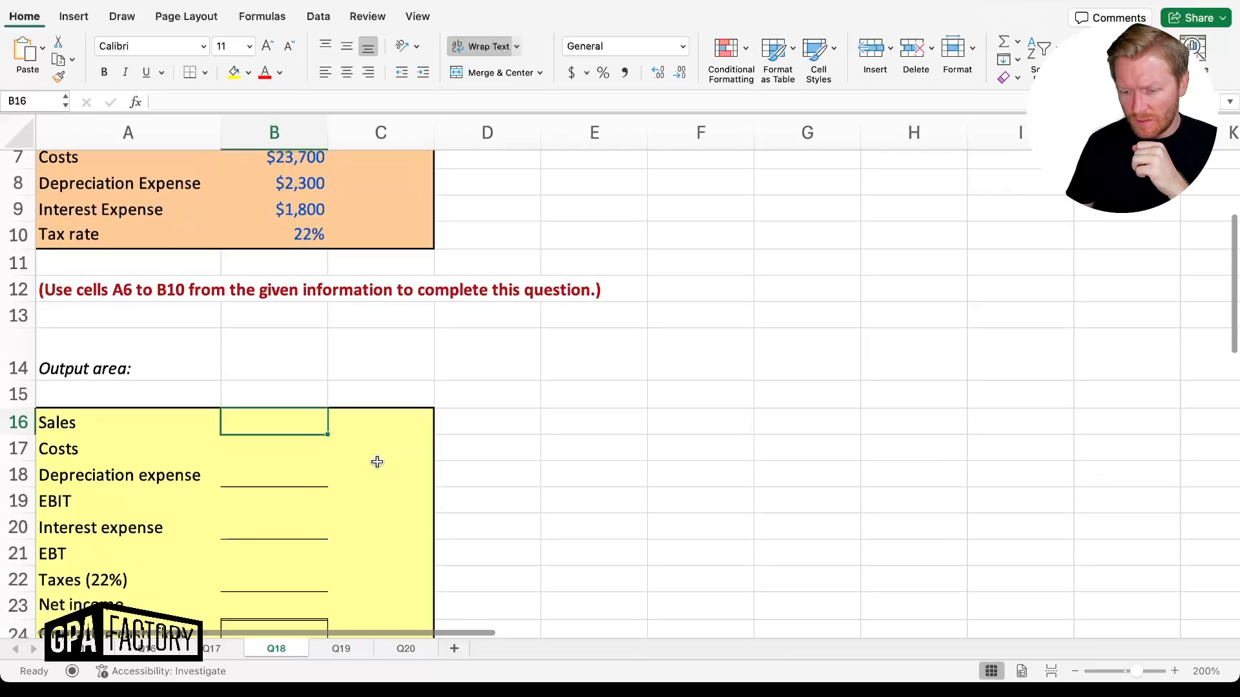
scroll(377, 462, up, 1)
scroll(377, 462, up, 4)
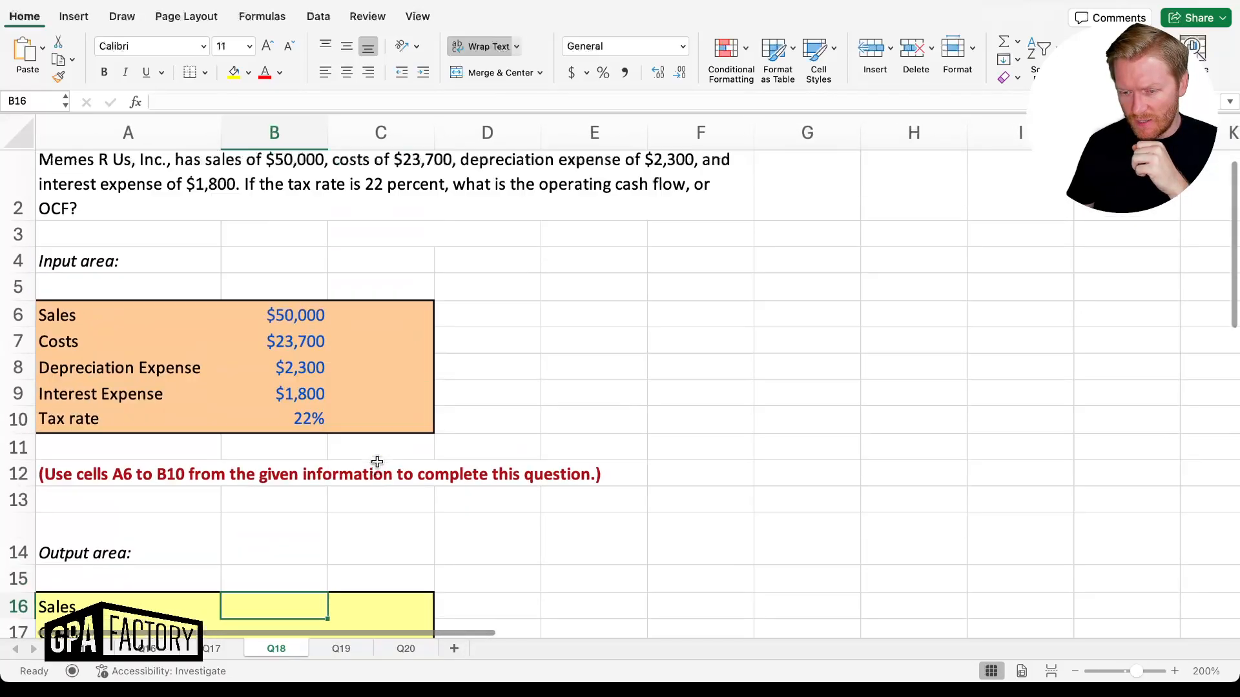
scroll(377, 461, down, 5)
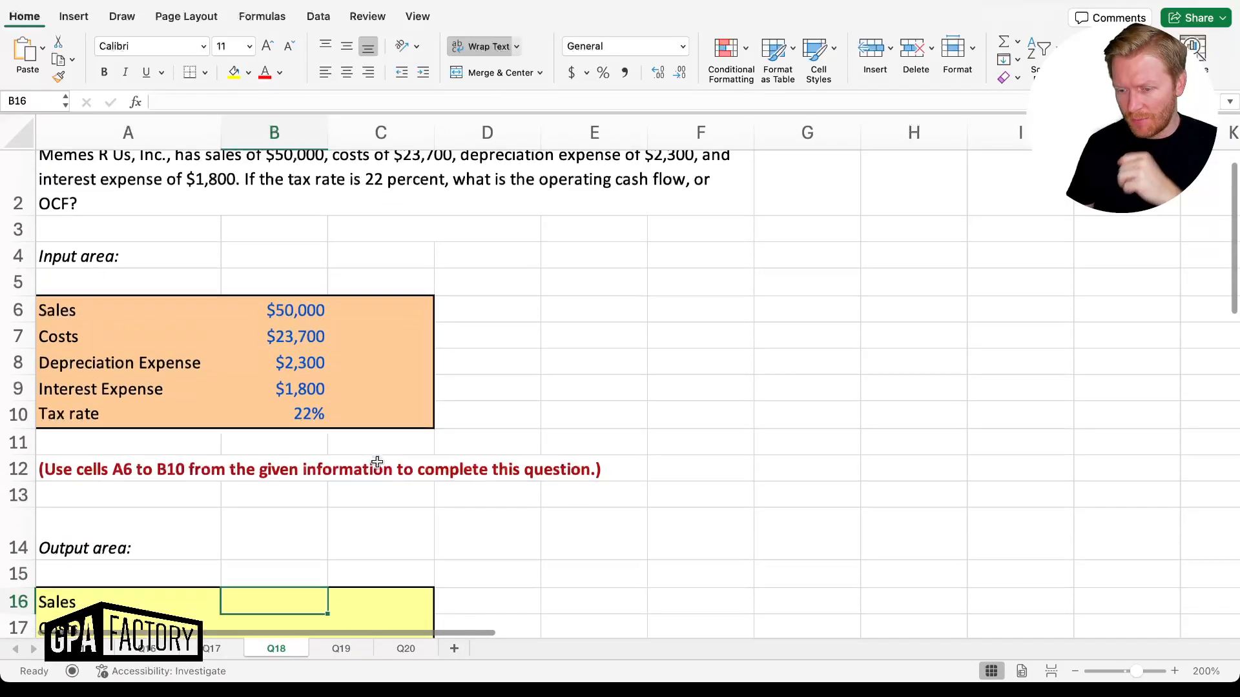
scroll(378, 462, up, 3)
scroll(377, 462, up, 4)
scroll(377, 462, down, 4)
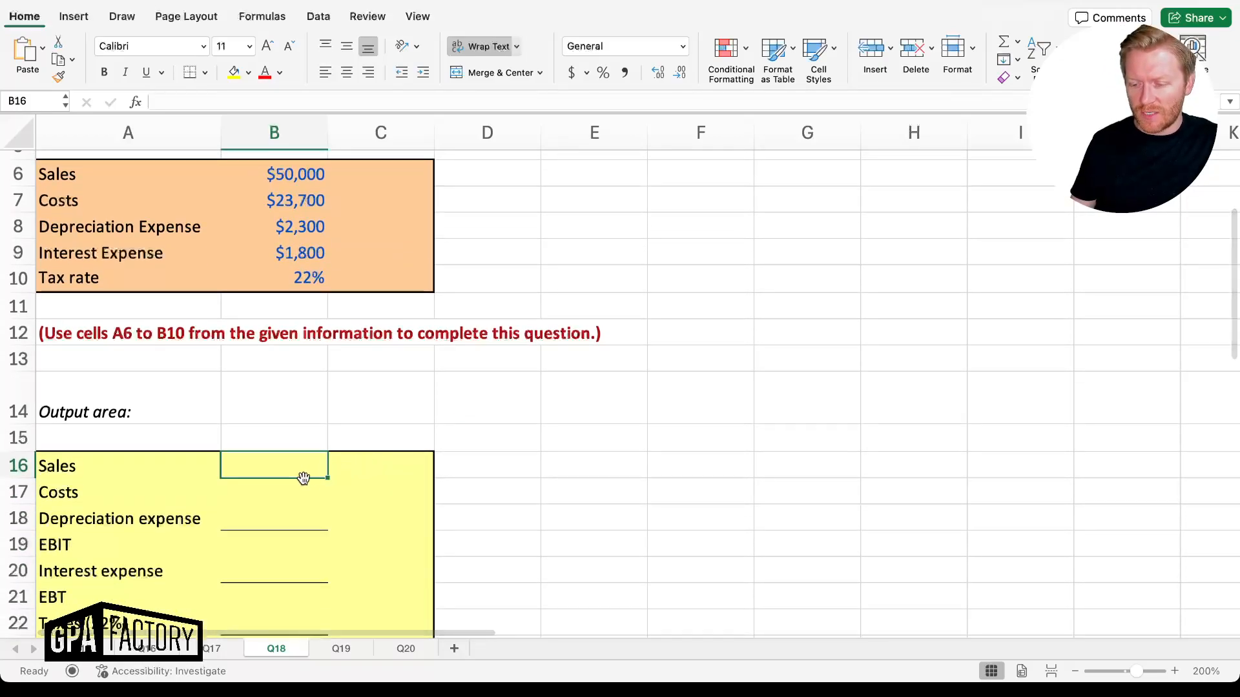
text(=)
key(Up)
key(Up)
key(Up)
key(Up)
key(Up)
key(Up)
key(Up)
key(Up)
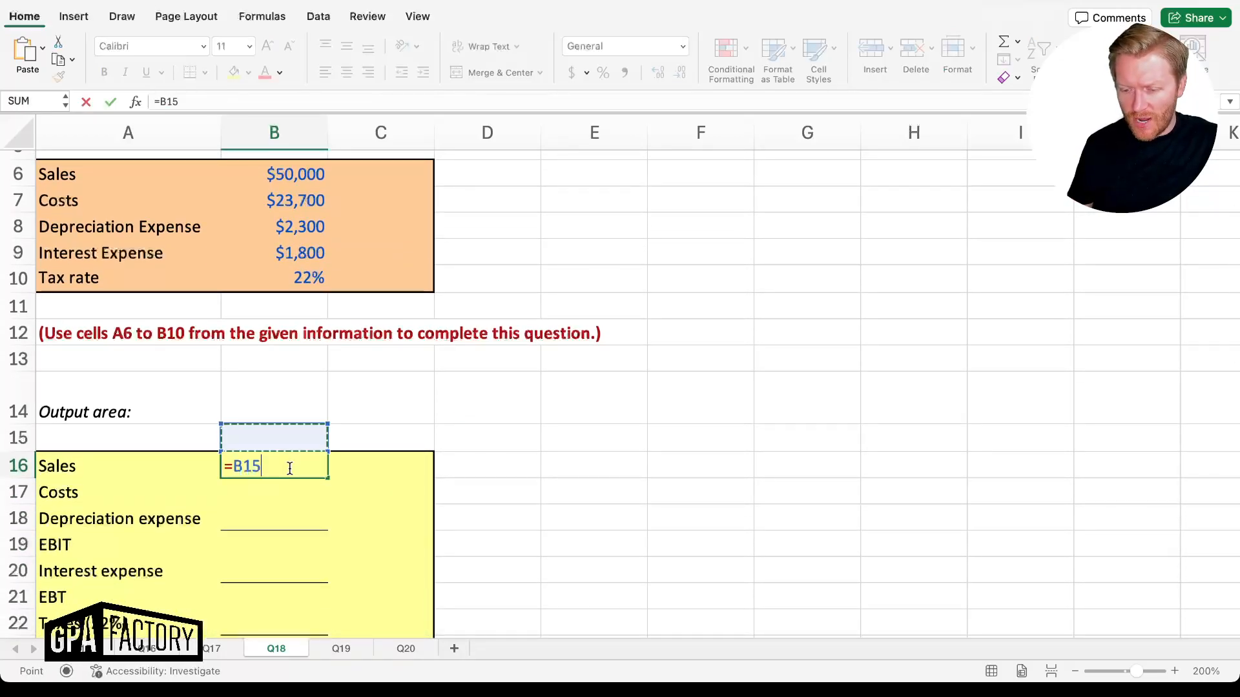
key(Up)
key(Up)
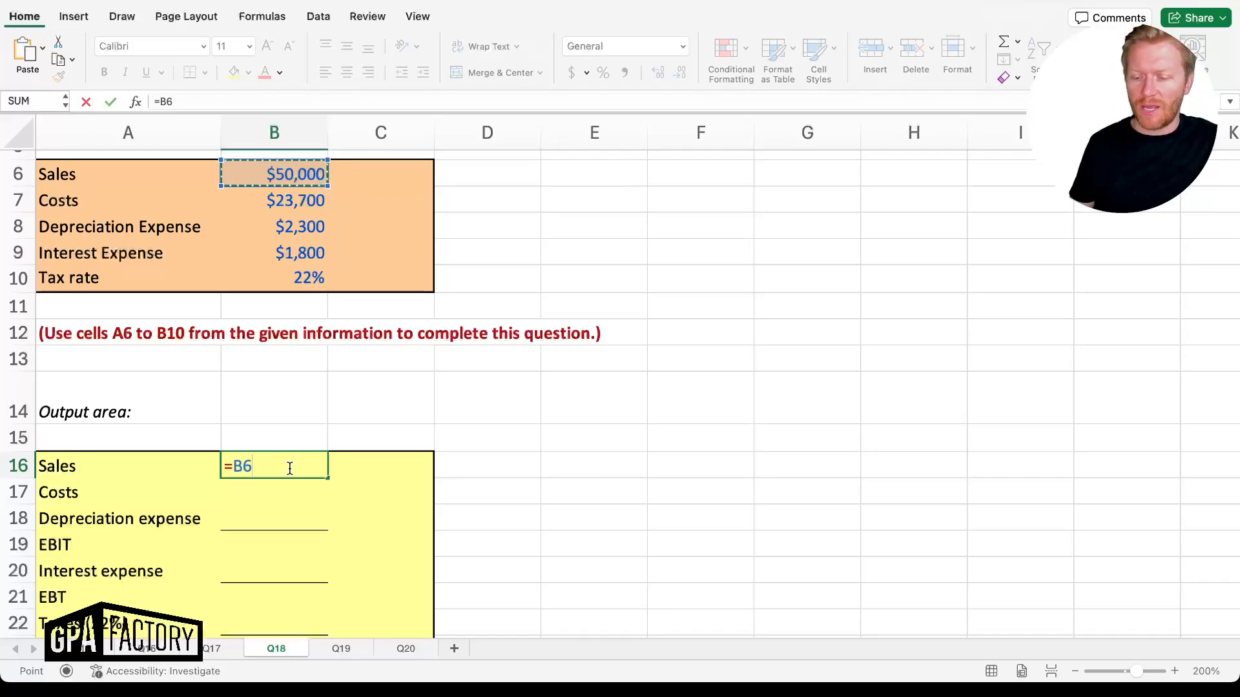
key(Return)
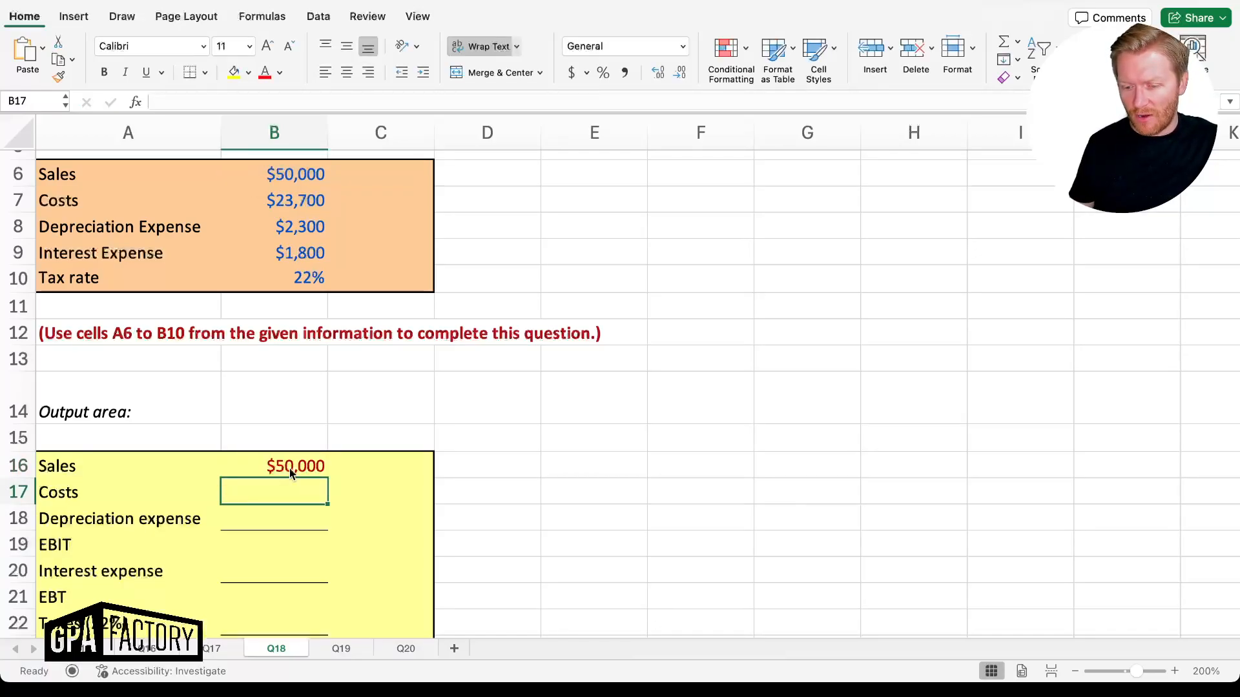
text(=)
key(Up)
key(Up)
key(Up)
key(Up)
key(Up)
key(Up)
key(Up)
key(Up)
key(Up)
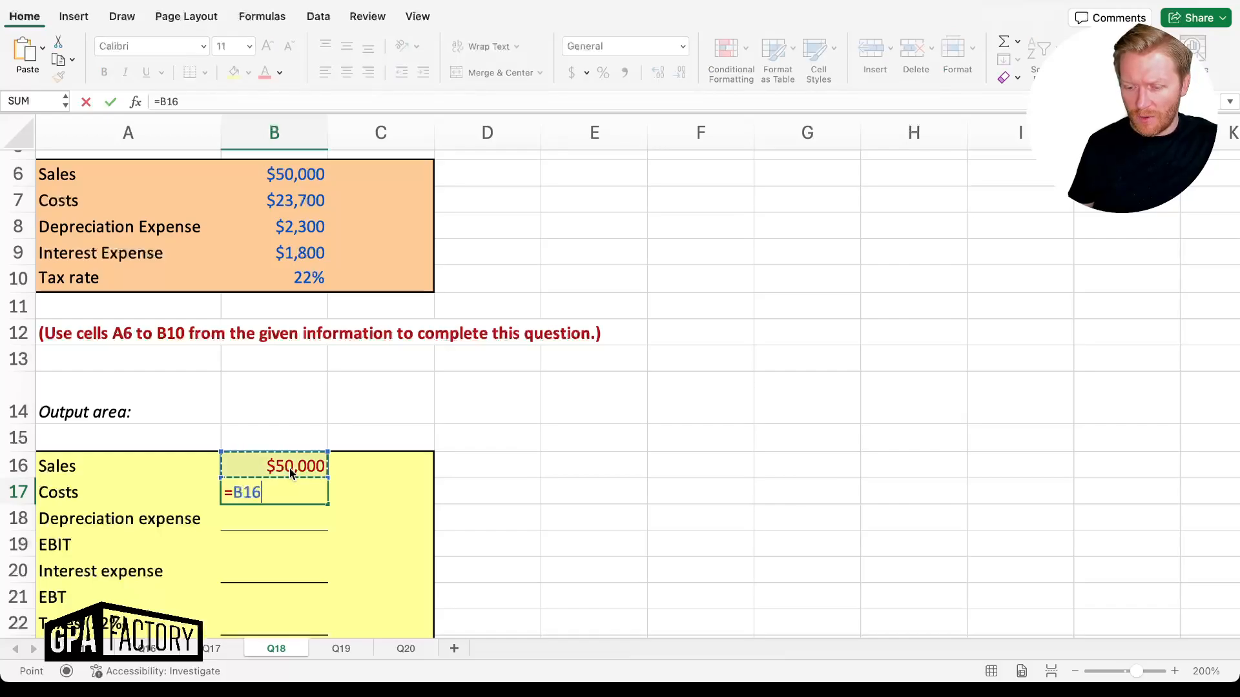
key(Up)
key(Return)
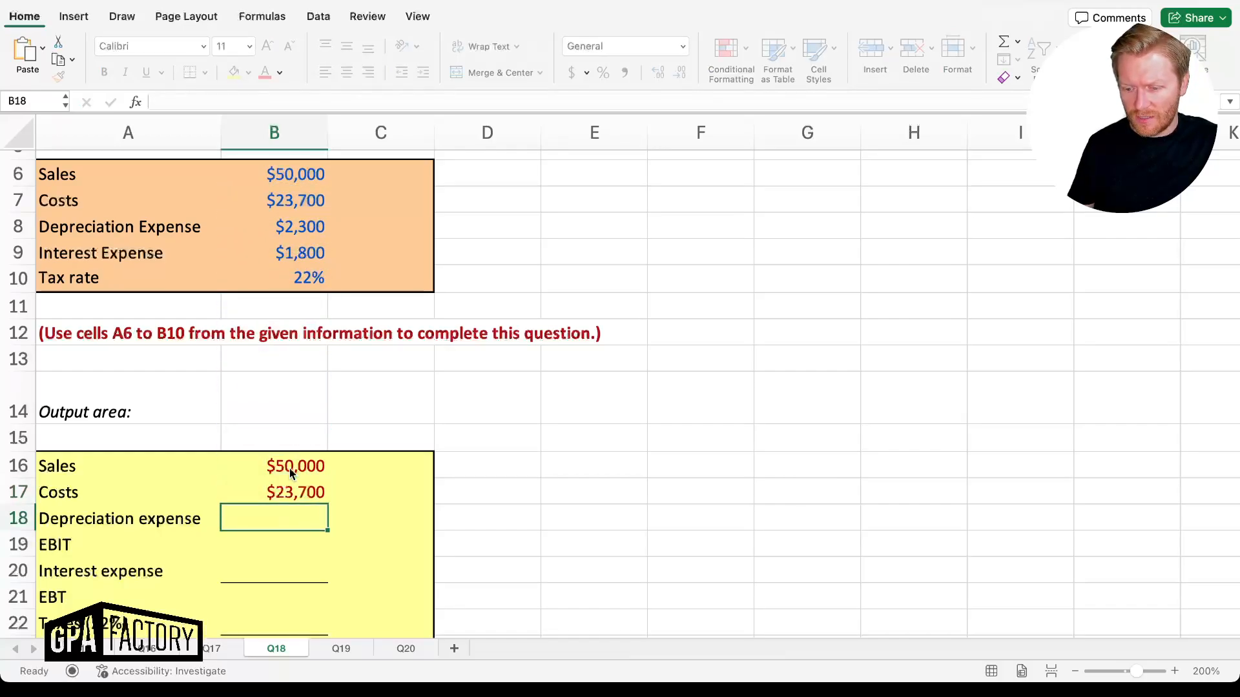
text(=)
key(Up)
key(Up)
key(Up)
key(Up)
key(Up)
key(Up)
key(Up)
key(Up)
key(Up)
key(Up)
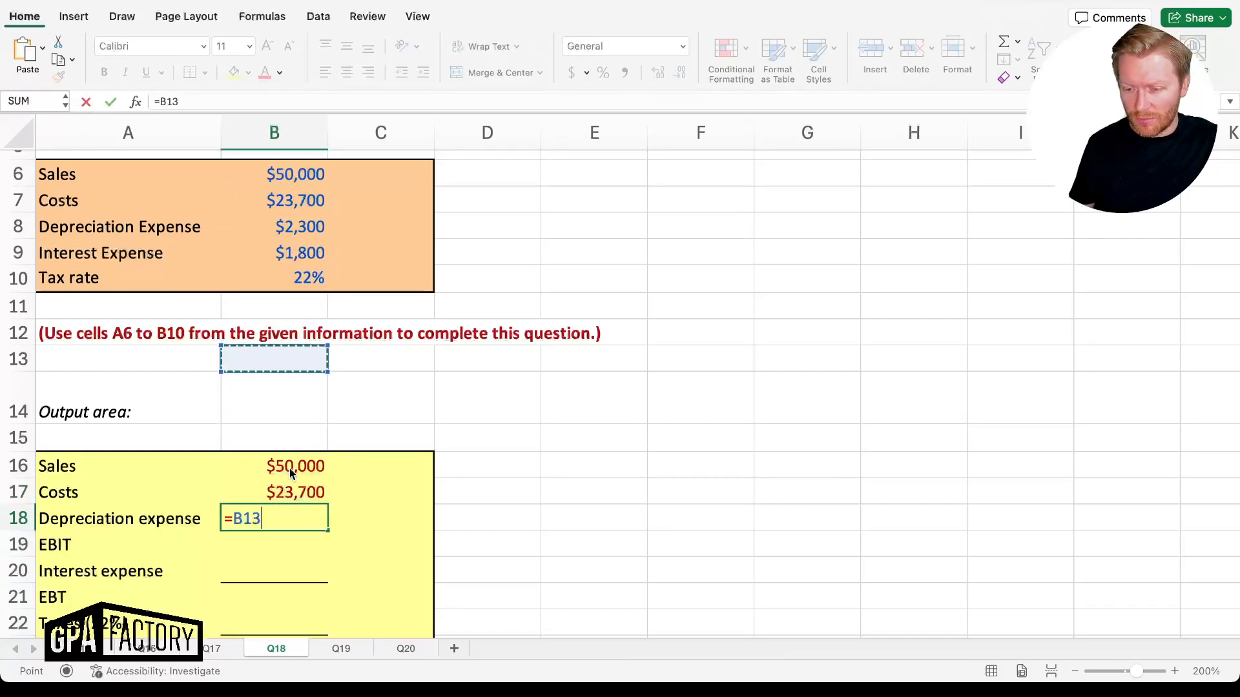
key(Return)
Compute EBIT $24,000 (=B16-B17-B18), link interest $1,800, and compute EBT $22,200 (=B19-B20)
text(=)
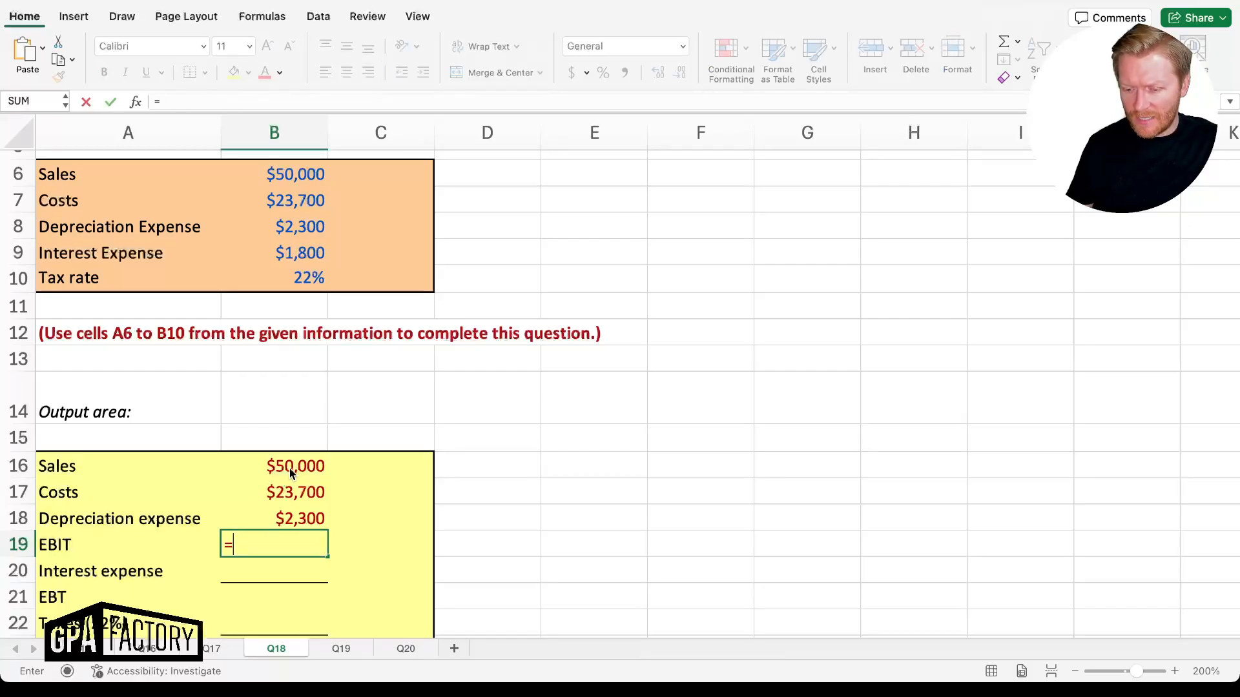
click(289, 468)
text(-)
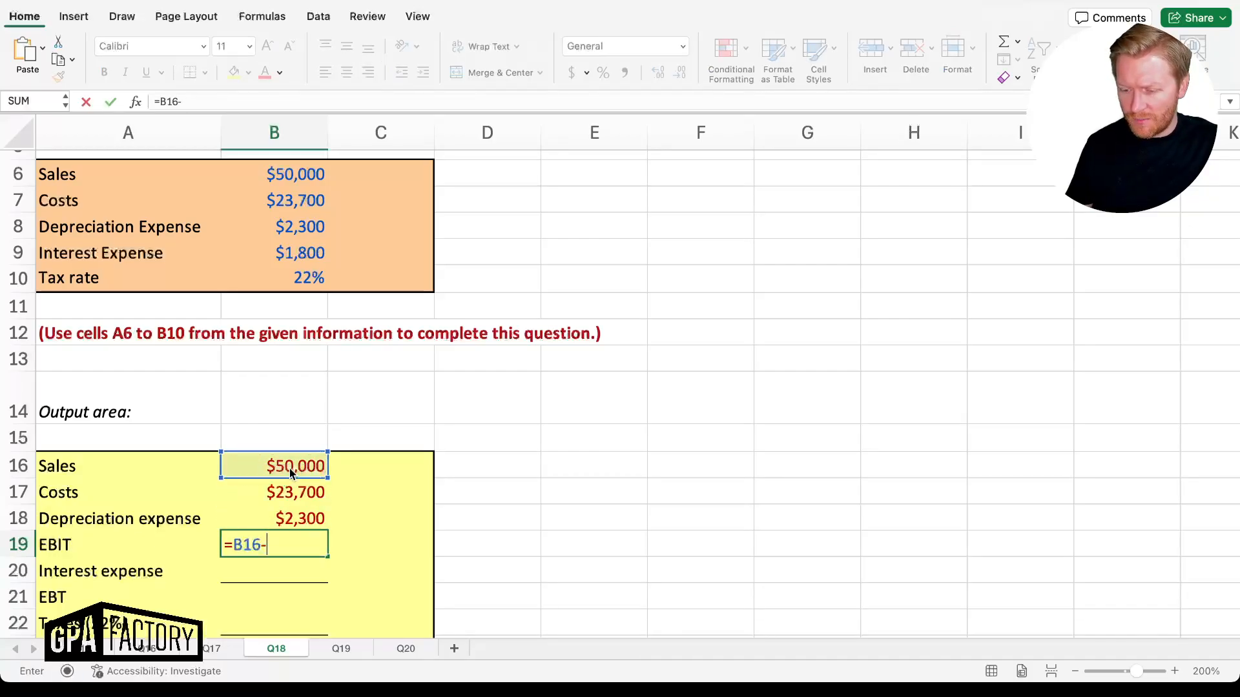
key(Up)
key(Up)
text(-)
key(Up)
key(Return)
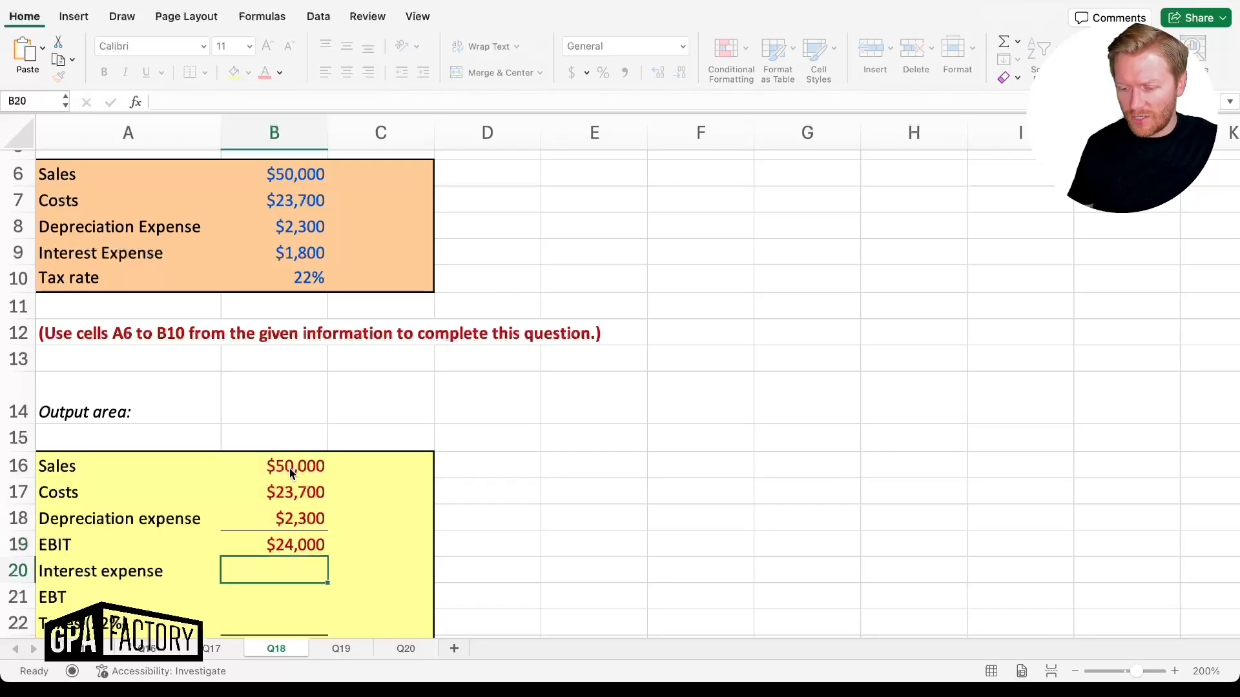
text(=)
key(Up)
key(Up)
key(Up)
key(Up)
key(Up)
key(Up)
key(Up)
key(Up)
key(Up)
key(Up)
key(Up)
key(Return)
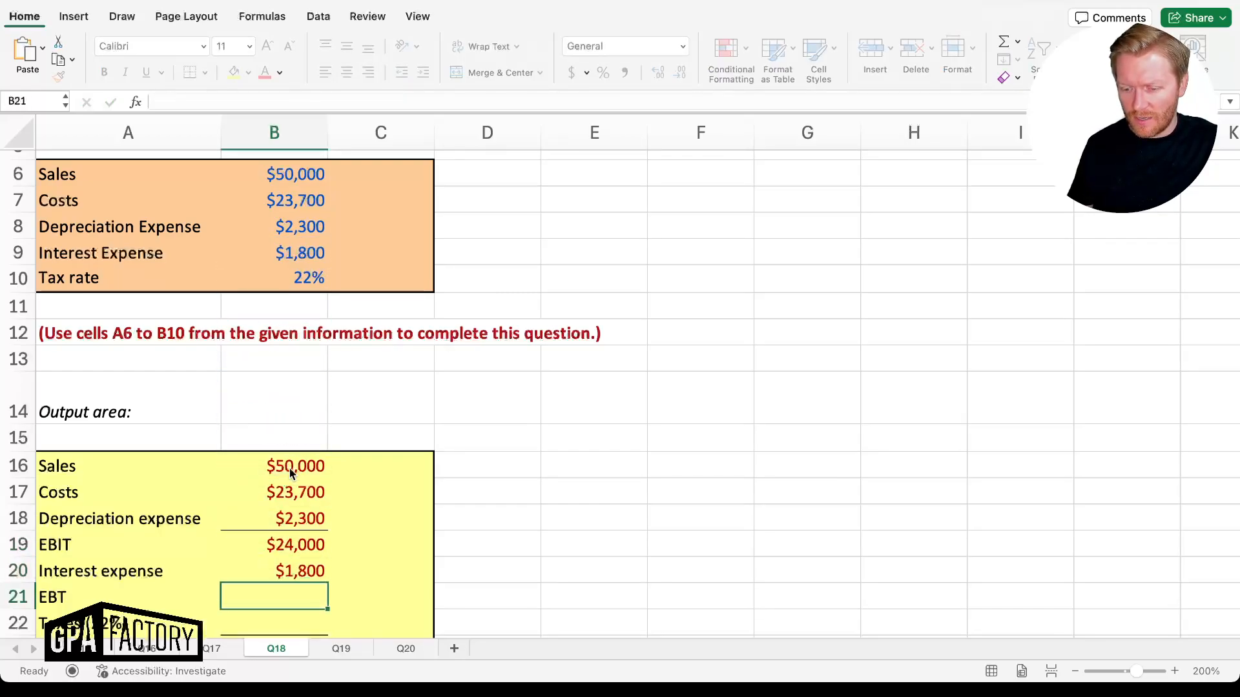
text(=)
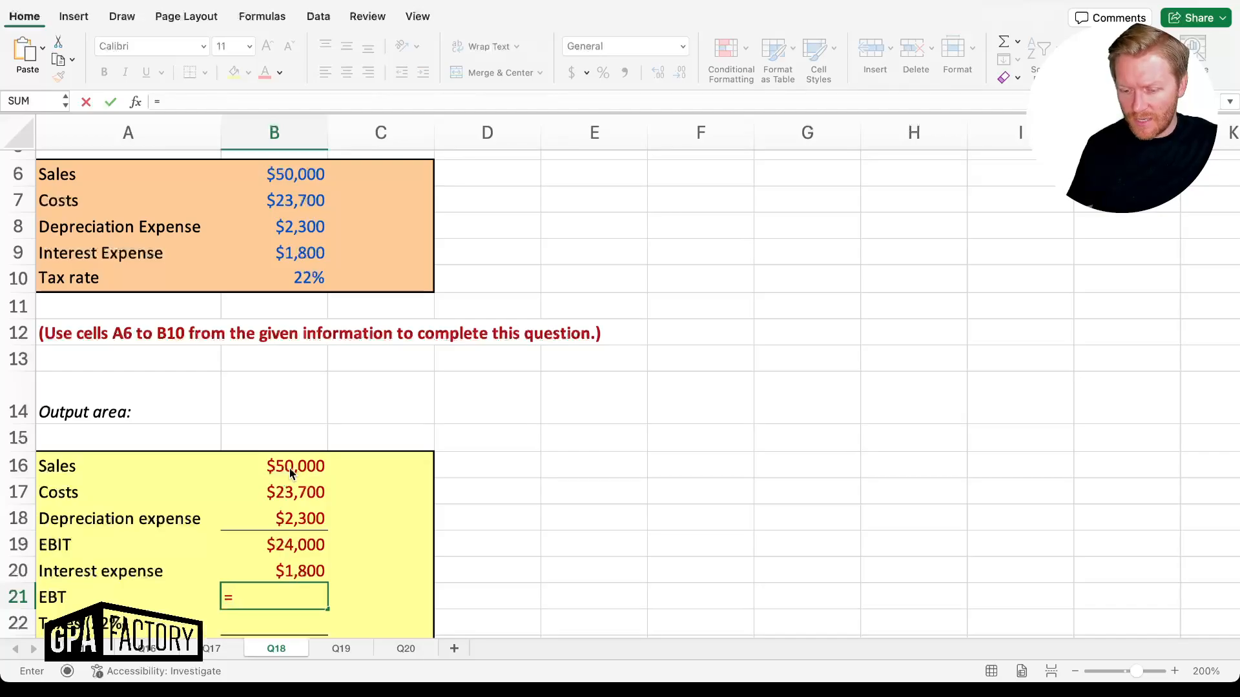
key(Up)
key(Up)
text(-)
key(Up)
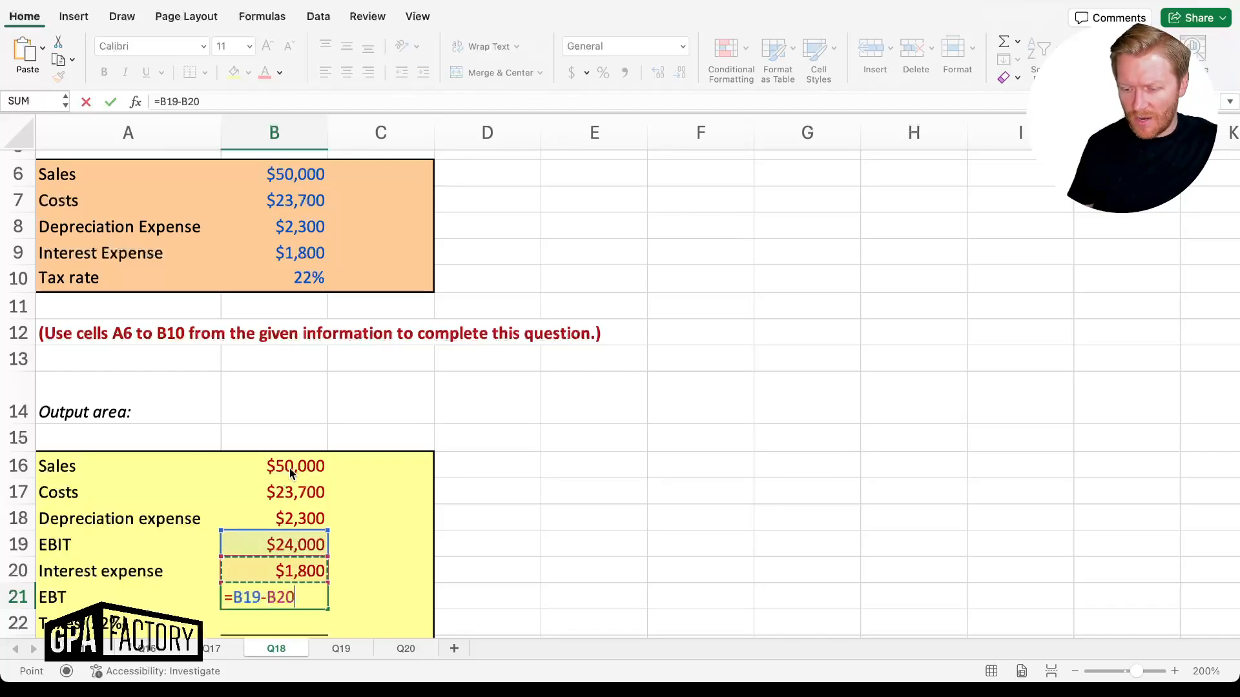
key(Return)
Calculate taxes as EBT times the 22% rate ($4,884) and net income =B21-B22 ($17,316)
text(=)
key(Up)
text(*)
key(Up)
key(Up)
key(Up)
key(Up)
key(Up)
key(Up)
key(Up)
key(Up)
key(Up)
key(Up)
key(Up)
key(Up)
key(Return)
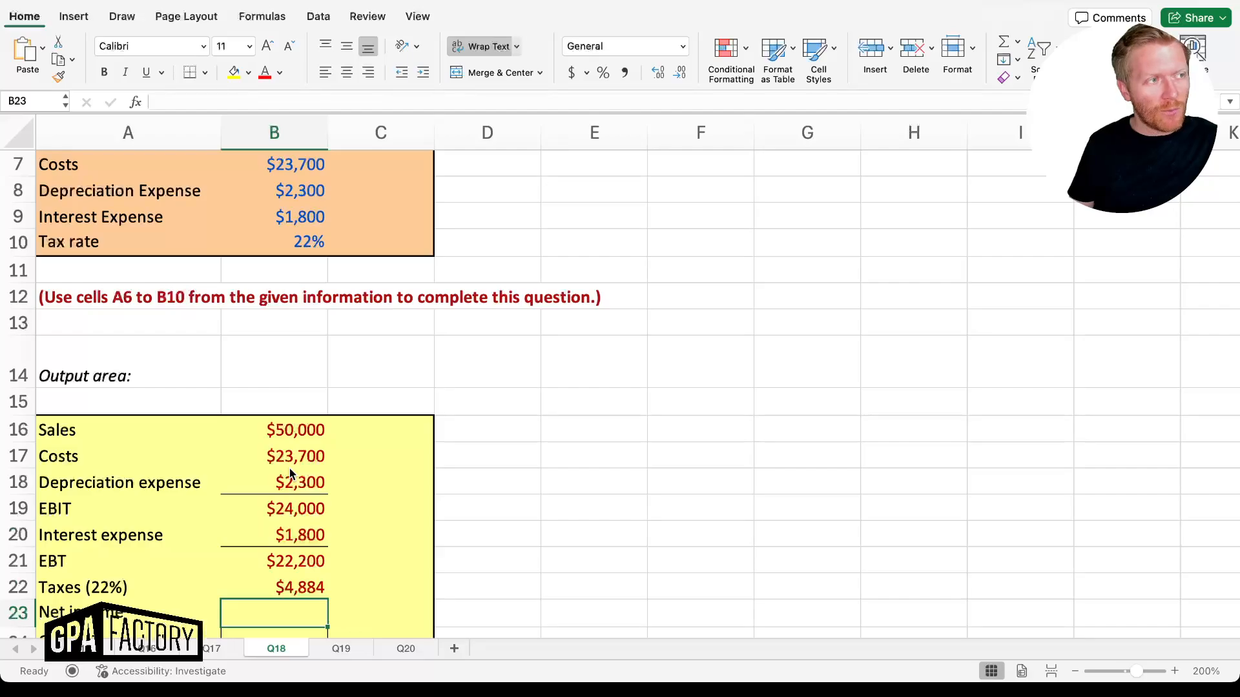
key(Up)
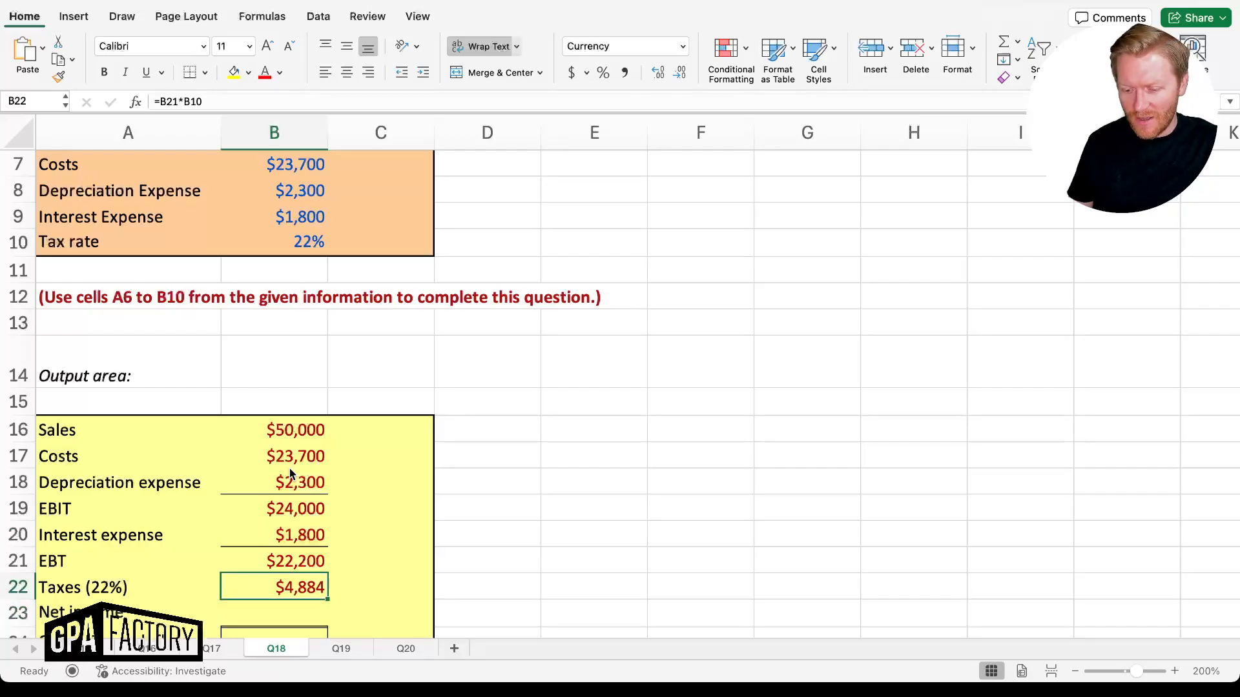
key(Down)
text(=)
key(Up)
key(Up)
text(-)
key(Up)
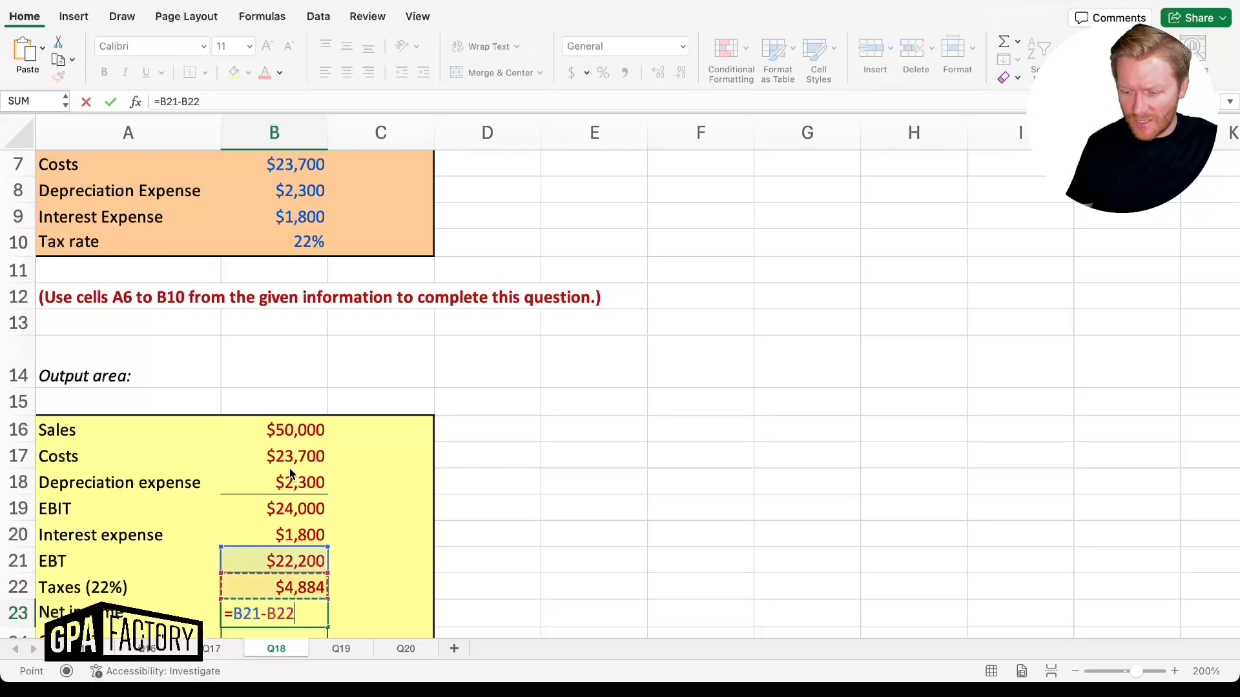
key(Return)
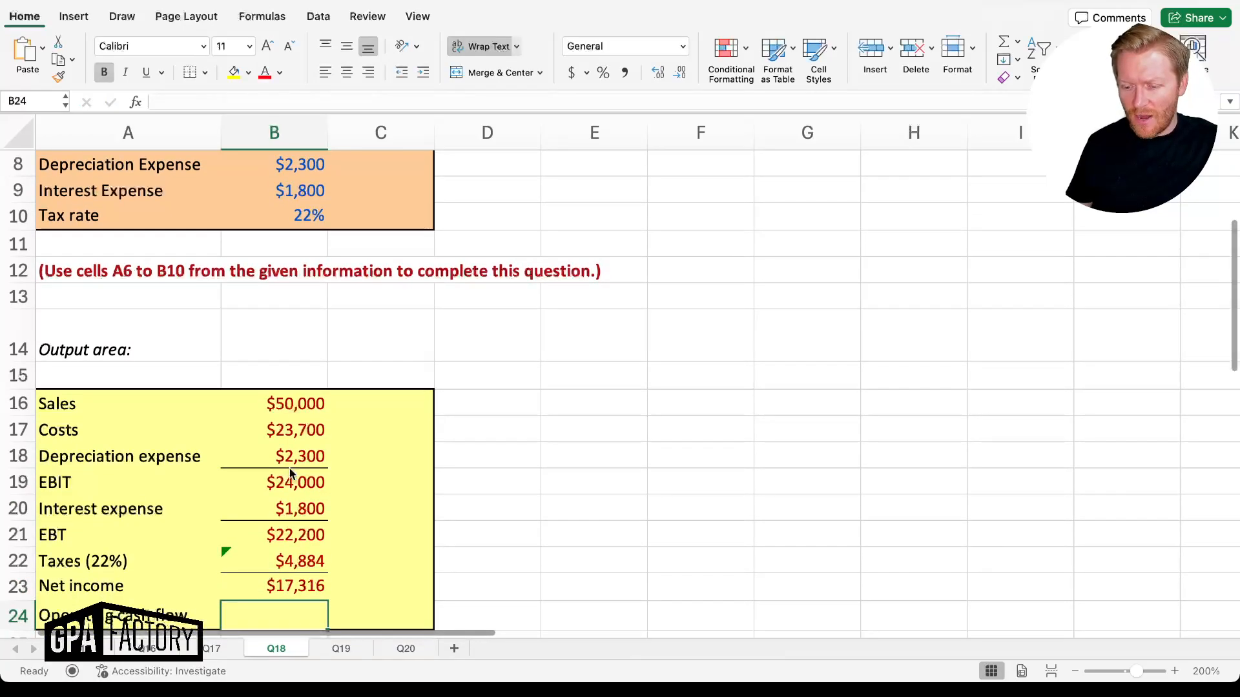
Enter =B19-B22+B18 in B24, giving operating cash flow of $21,416
scroll(289, 467, down, 3)
scroll(290, 474, down, 1)
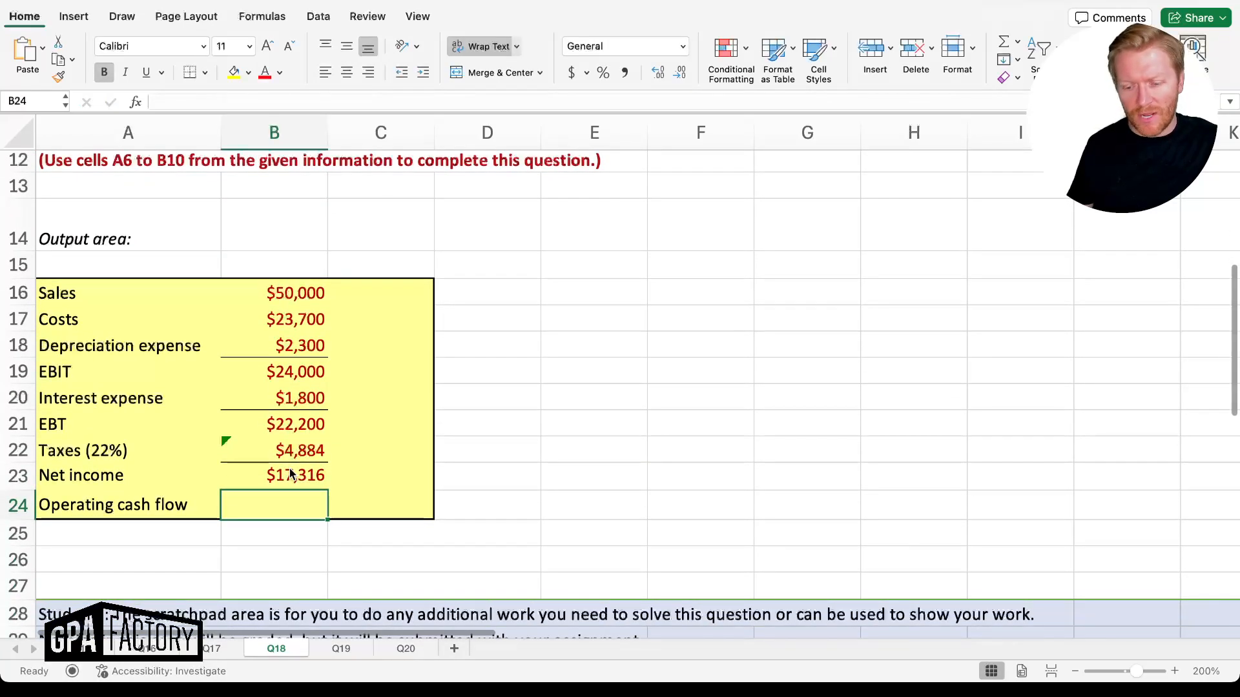
text(=)
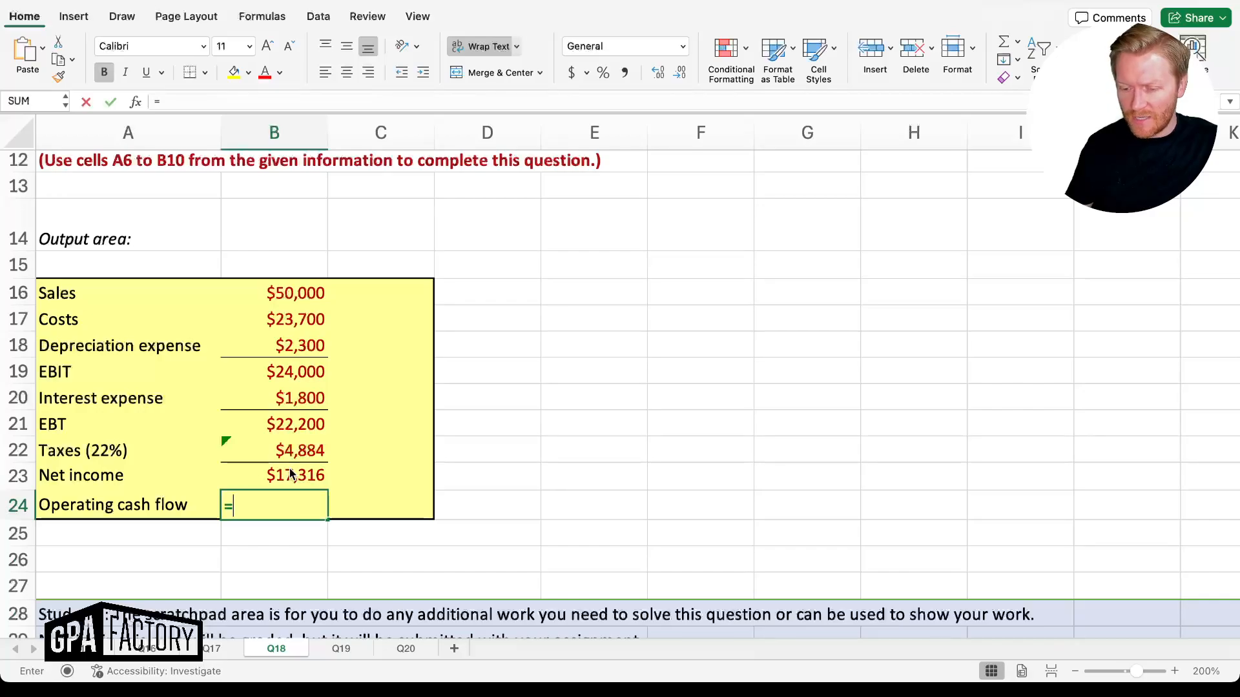
key(Up)
key(Up)
key(Up)
key(Up)
key(Up)
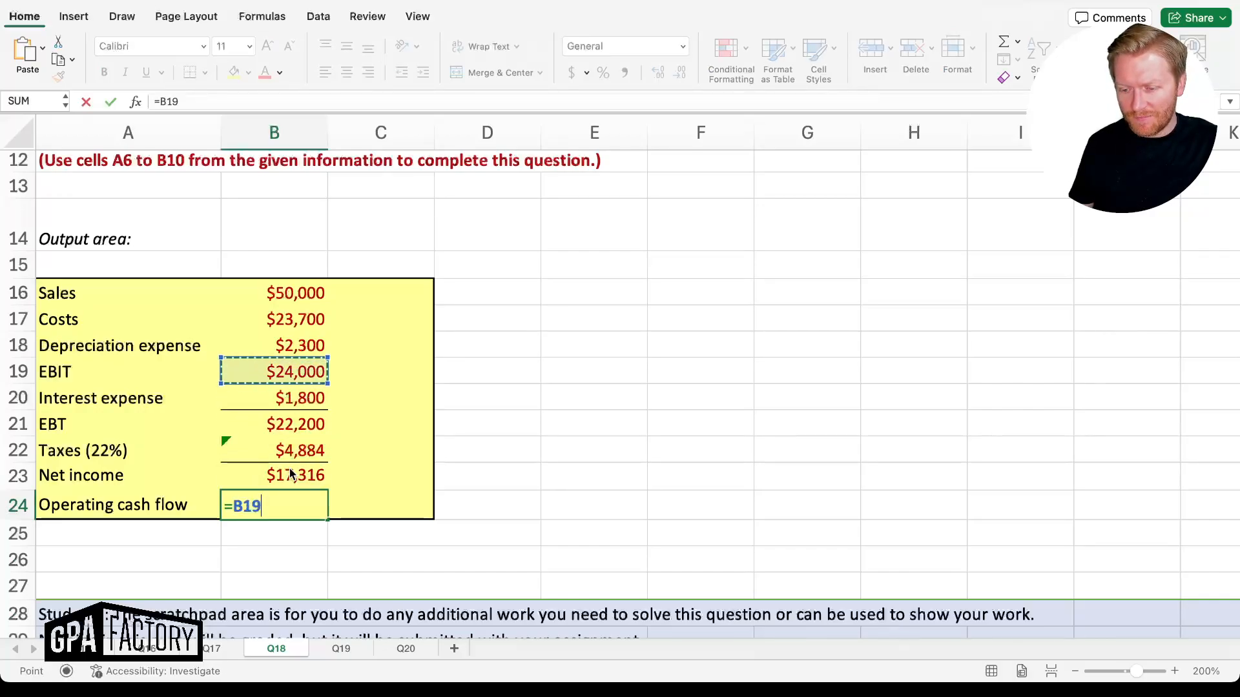
text(-)
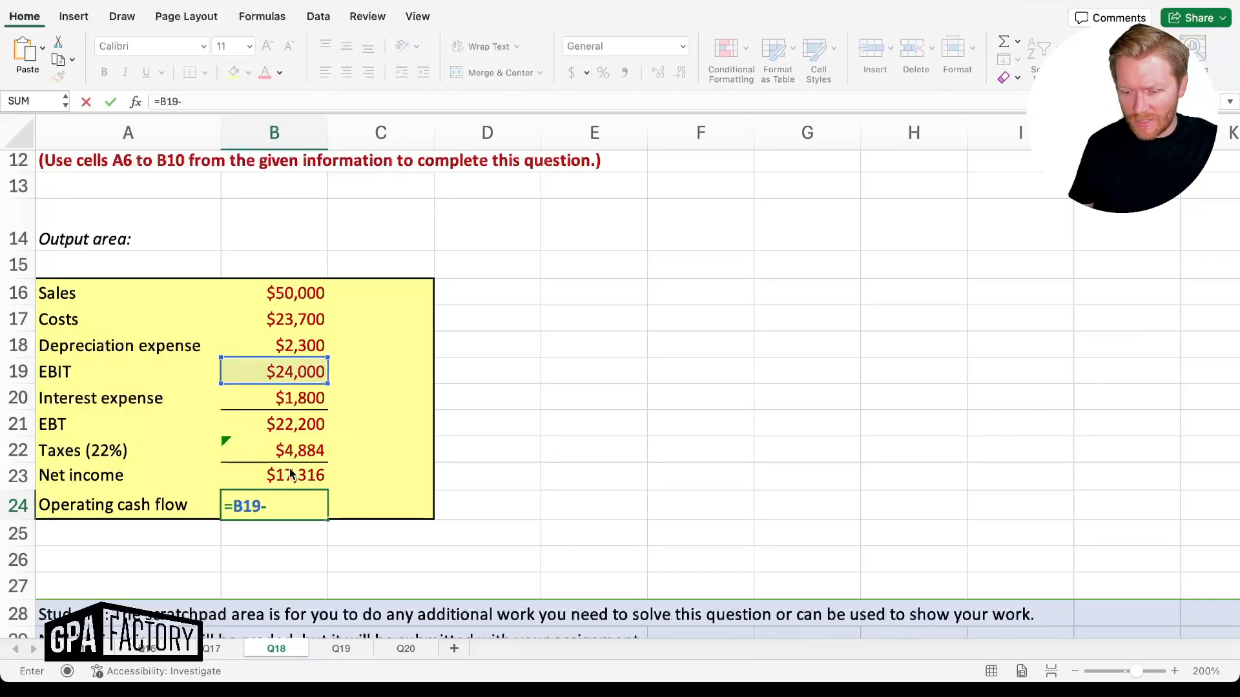
key(Up)
key(Up)
text(+)
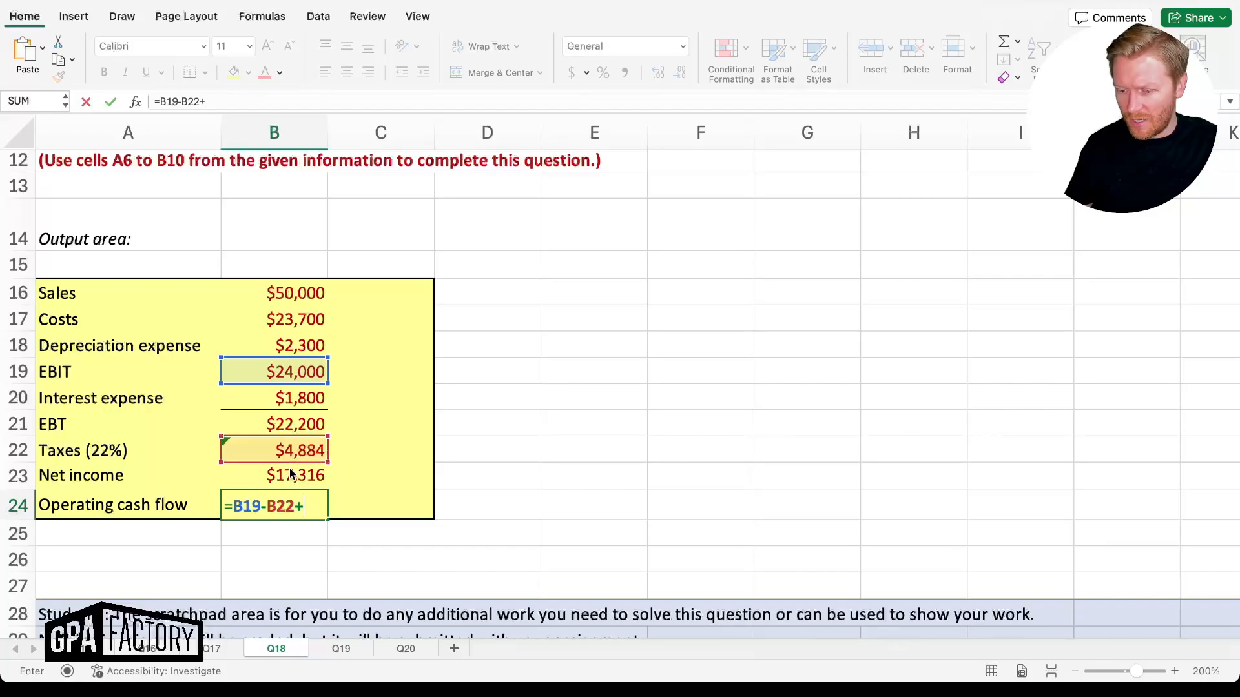
key(Up)
key(Up)
key(Up)
key(Up)
key(Up)
key(Up)
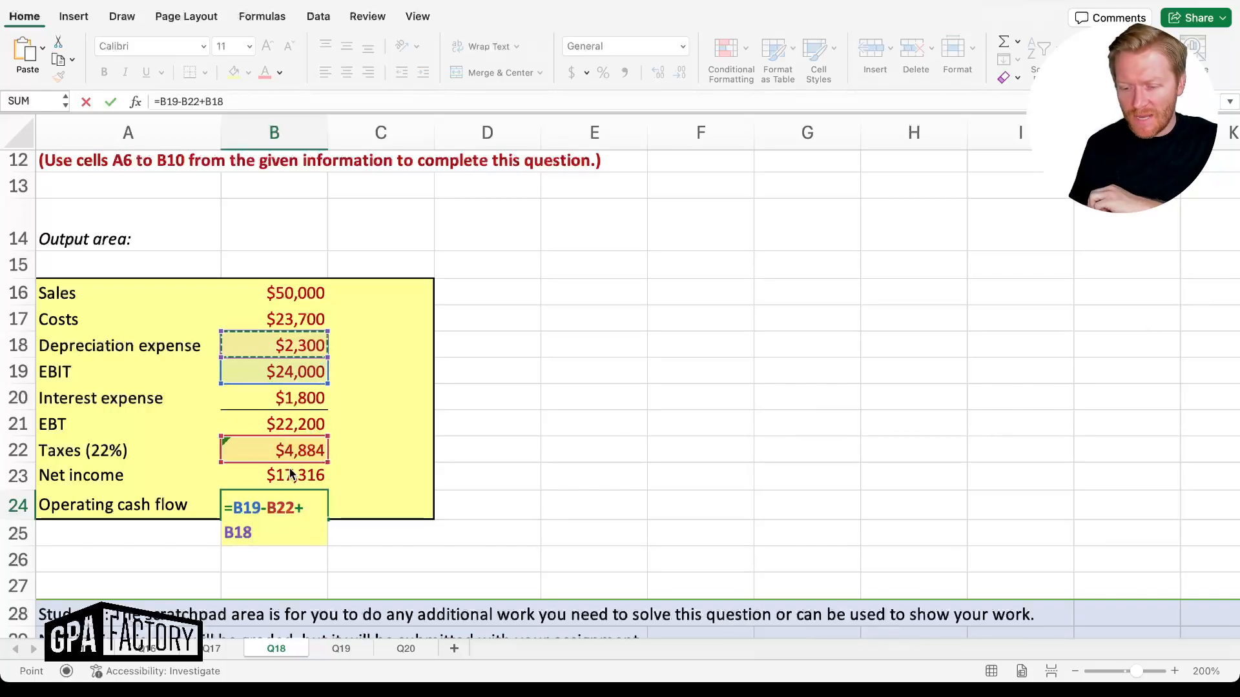
key(Return)
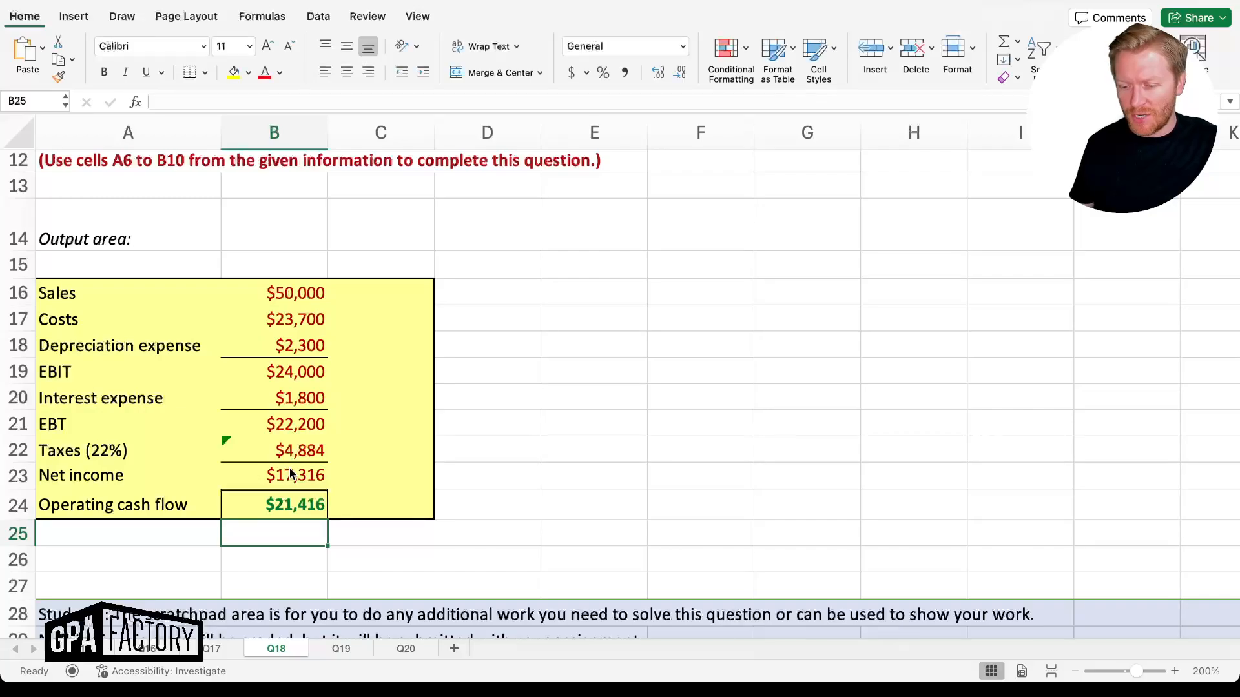
Begin a check formula in C24 beside the operating cash flow
key(Up)
key(Right)
text(=)
key(Up)
Complete the C24 check formula =B23+B20+B18, which also returns $21,416
key(Left)
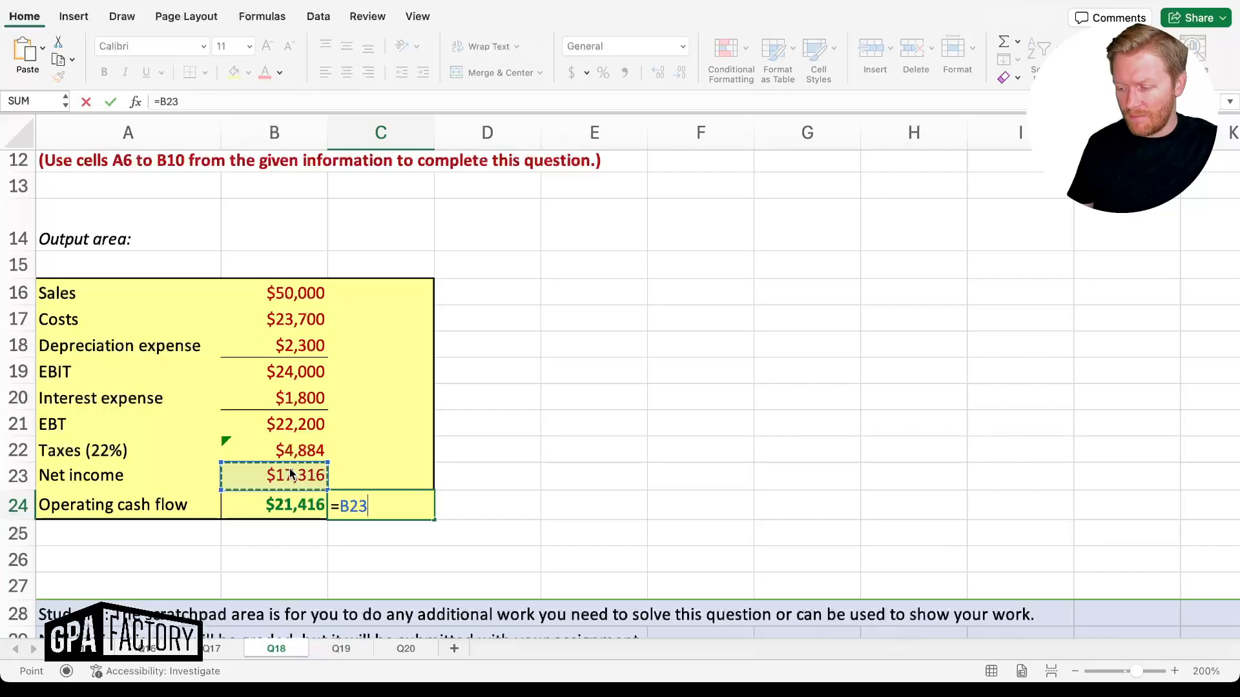
text(+)
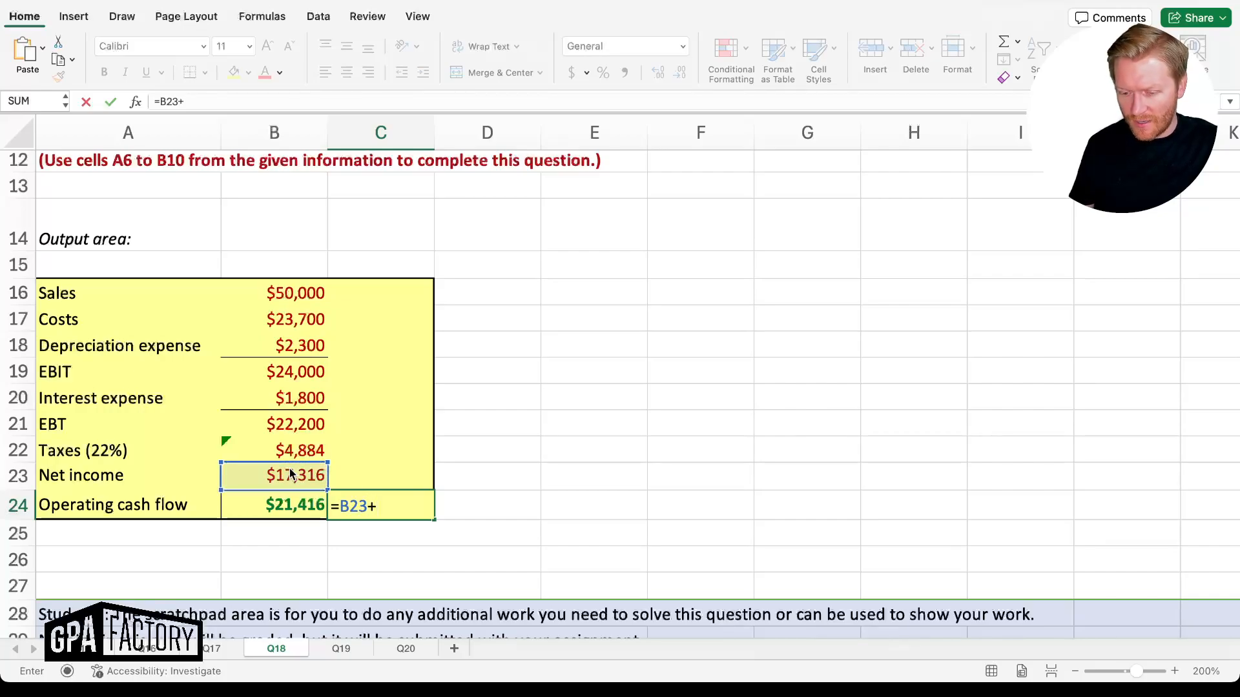
key(Up)
key(Up)
key(Up)
key(Up)
key(Left)
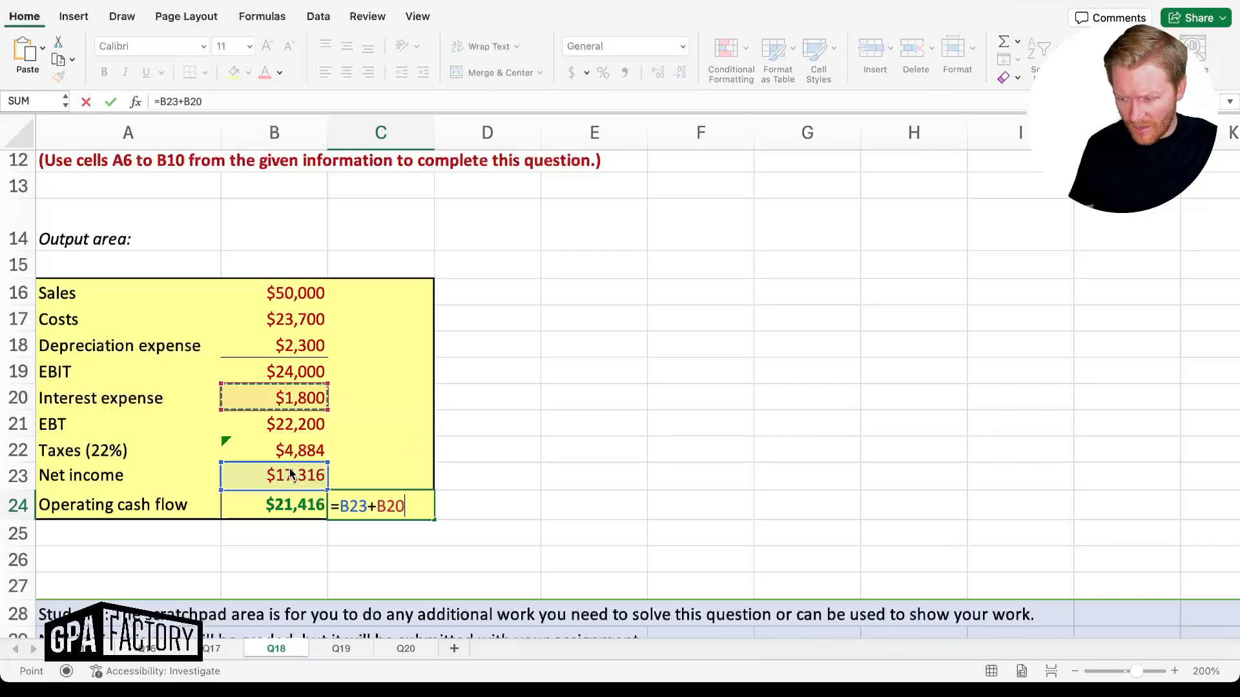
text(+)
key(Up)
key(Up)
key(Up)
key(Up)
key(Up)
key(Up)
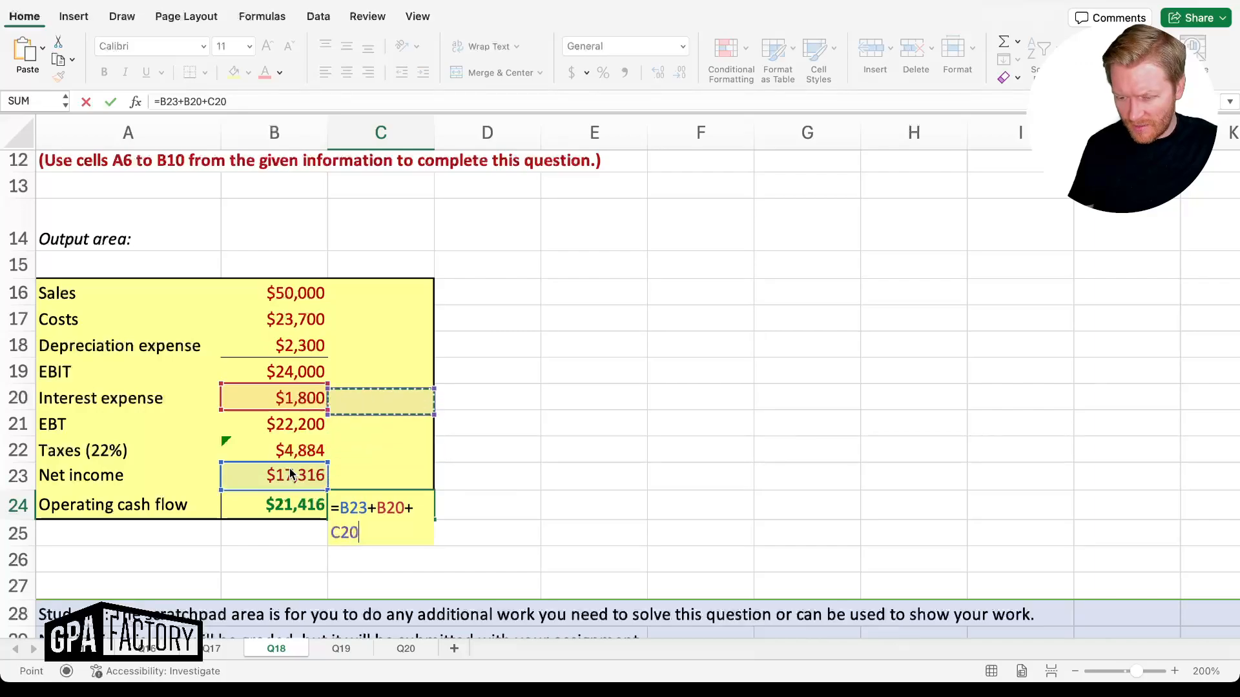
key(Left)
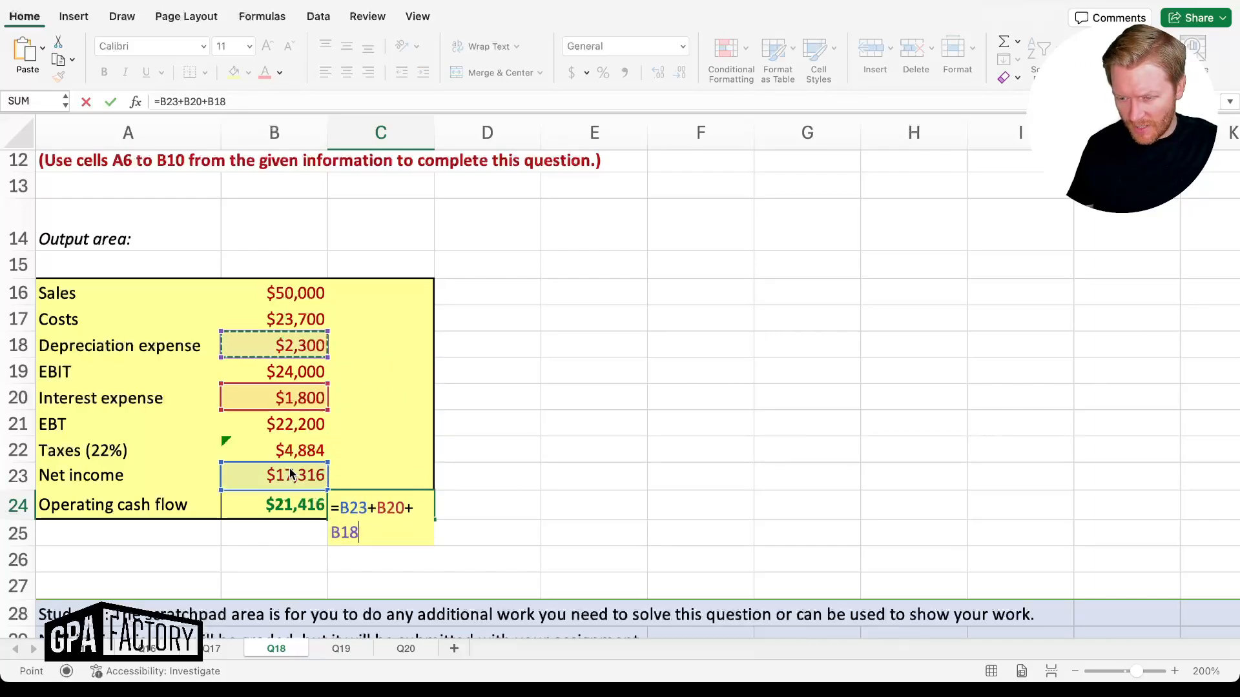
key(Return)
Compare the B24 and C24 operating cash flow formulas and review the B23 net income formula
key(Left)
key(Up)
key(Right)
key(Left)
key(Right)
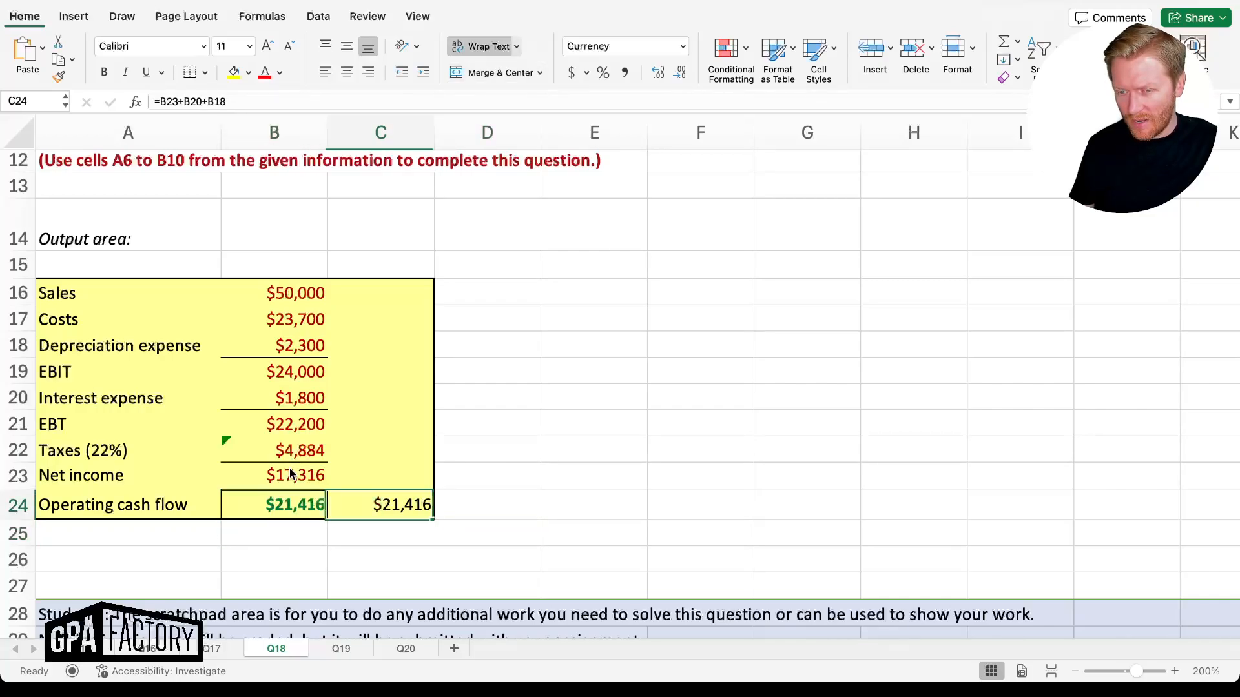
key(Left)
key(Right)
key(Left)
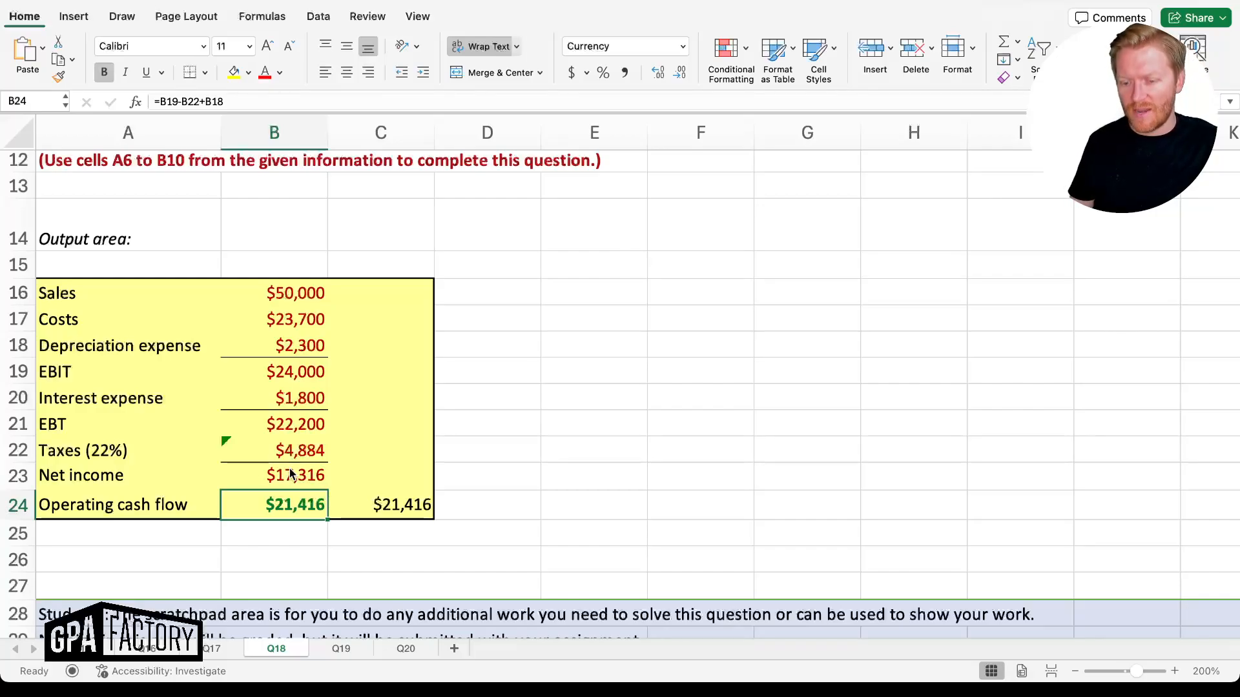
key(Right)
key(Left)
key(Right)
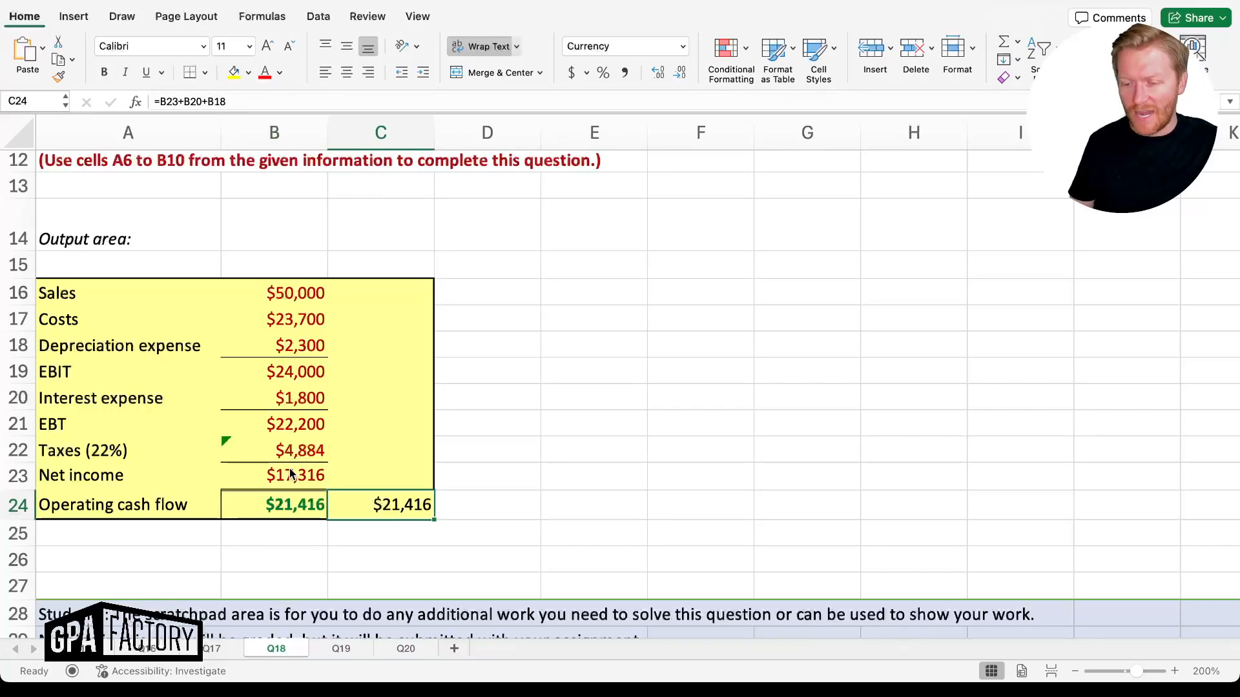
click(290, 467)
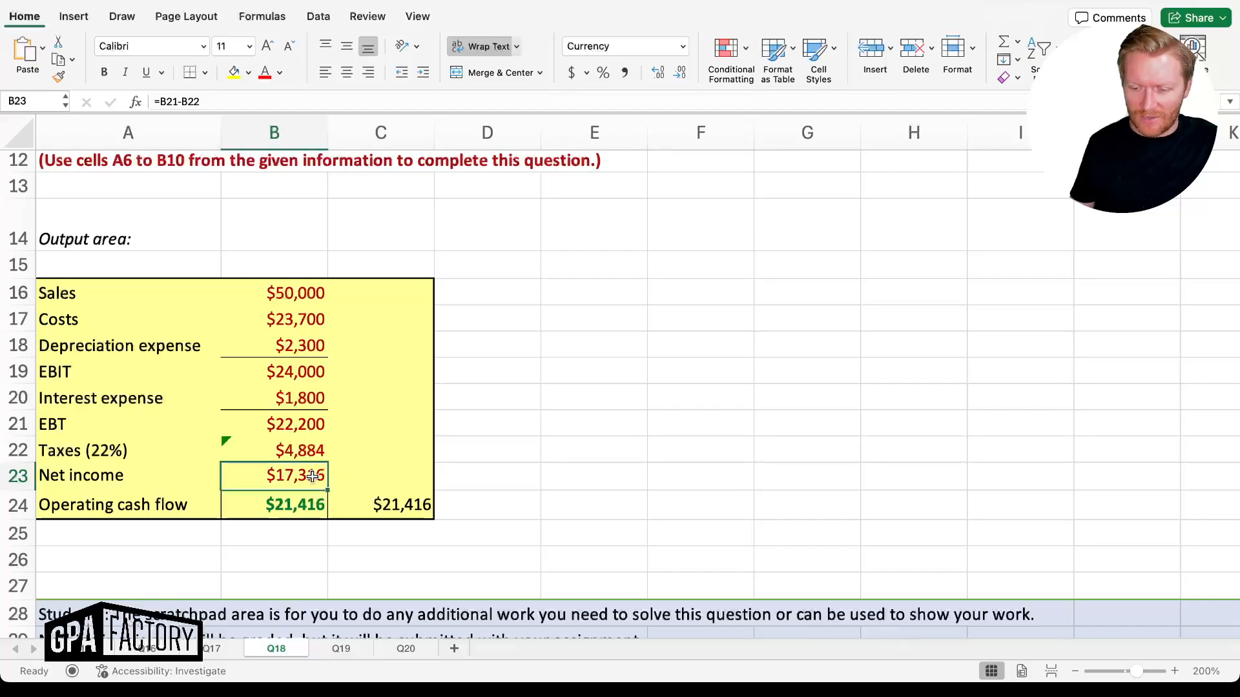
click(366, 507)
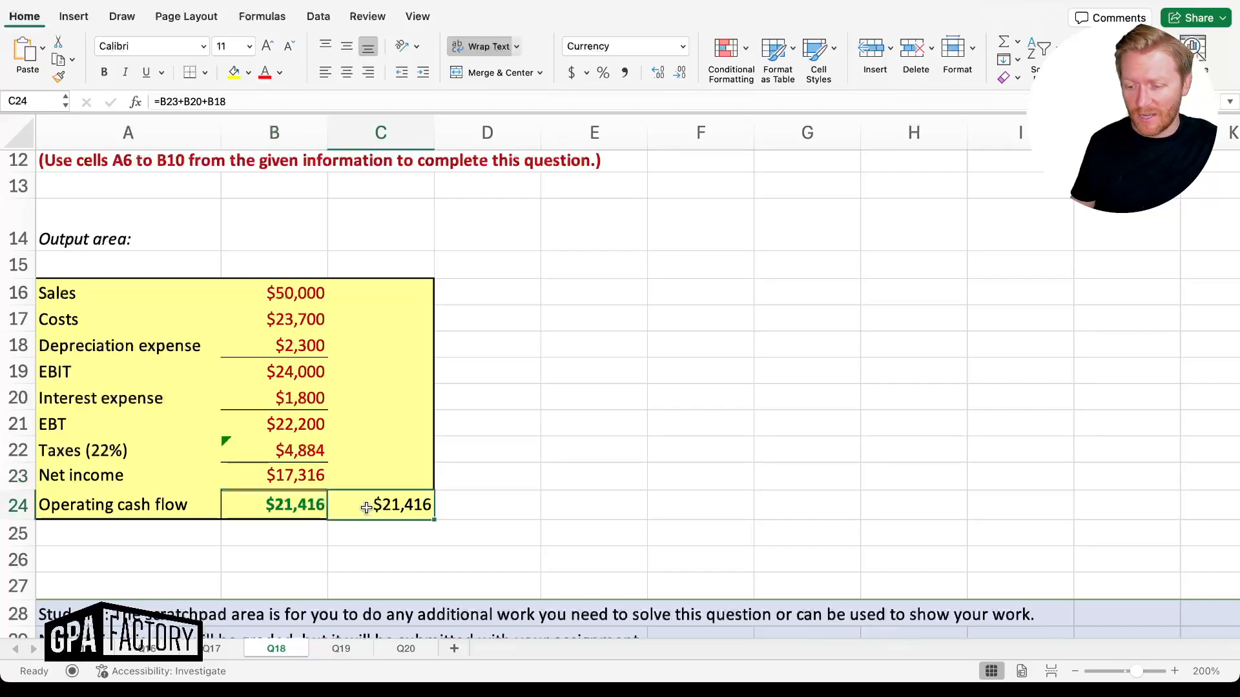
key(Up)
key(Left)
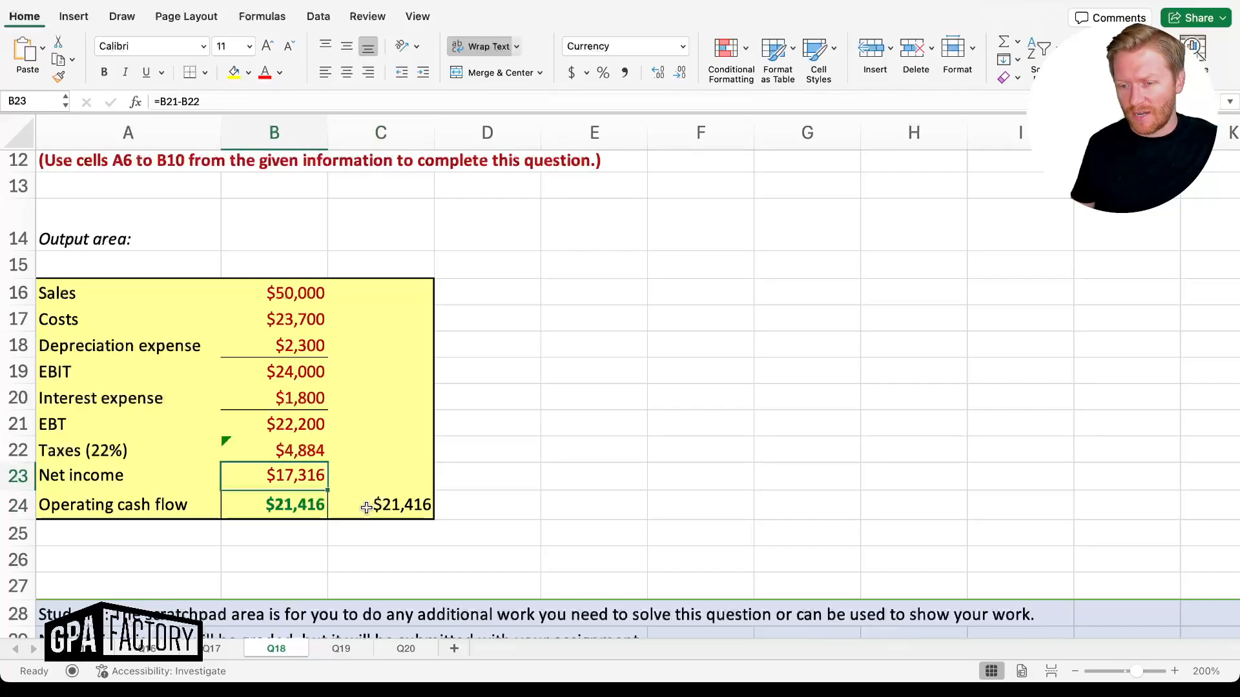
click(366, 507)
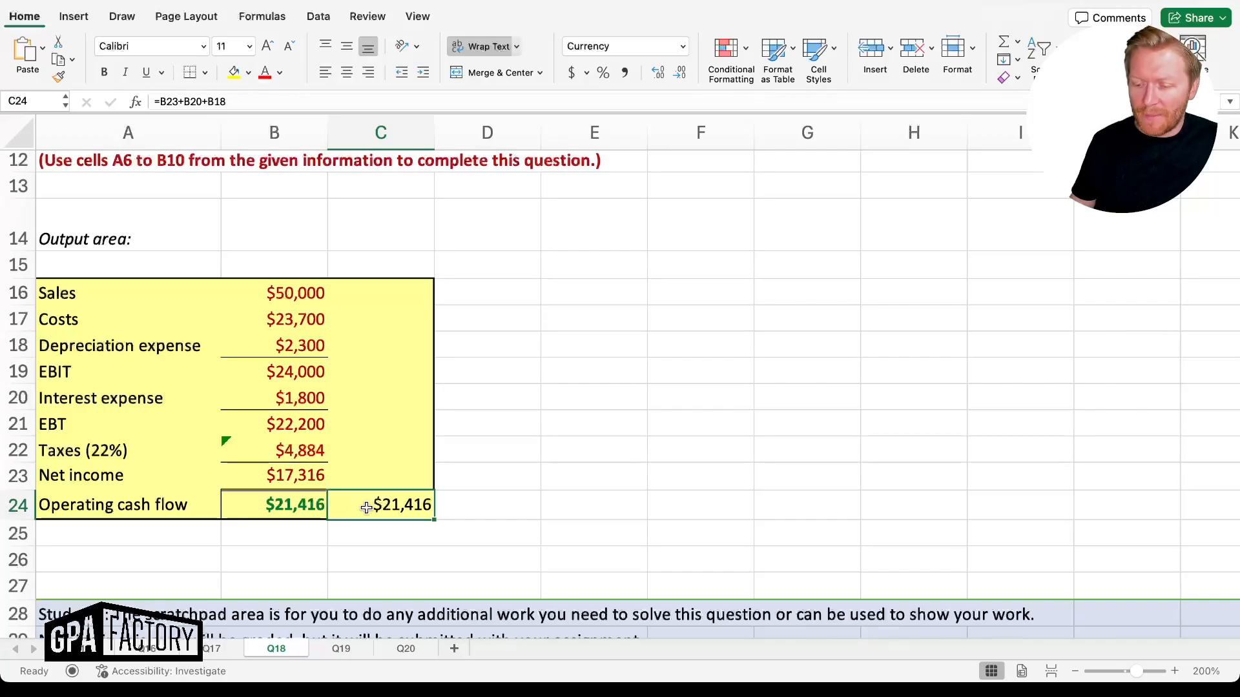
Open sheet Q19 and select the net capital spending cell B14
click(341, 648)
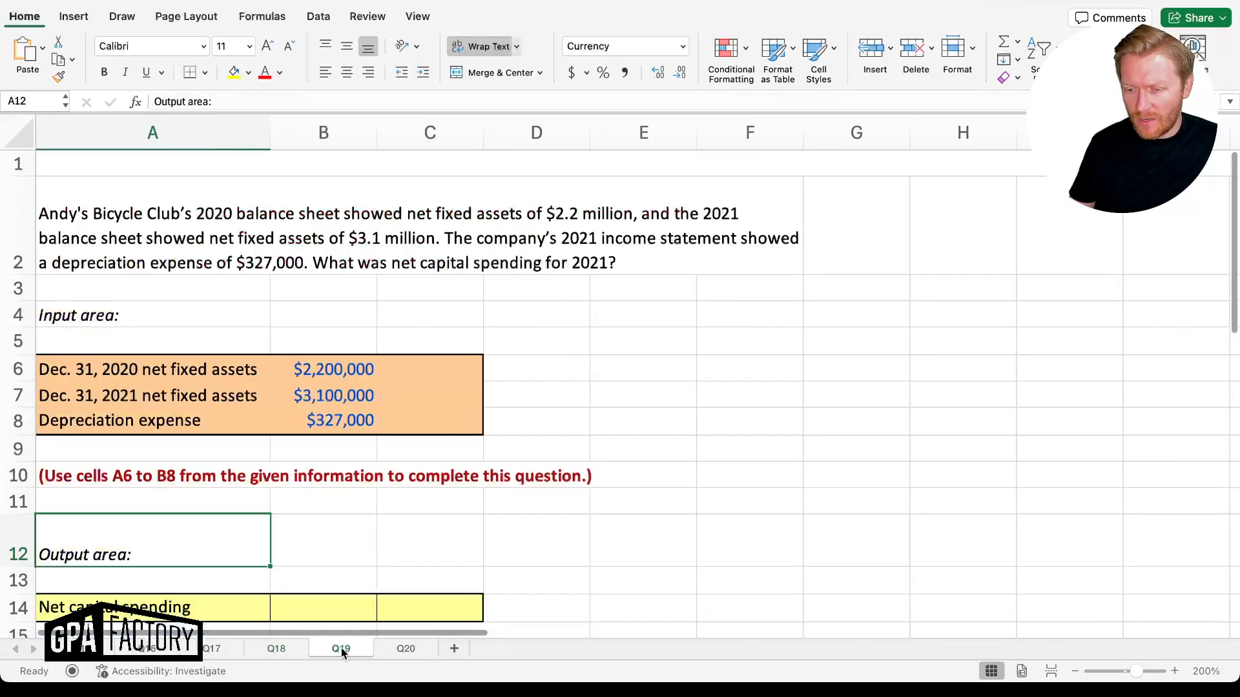
scroll(381, 478, down, 2)
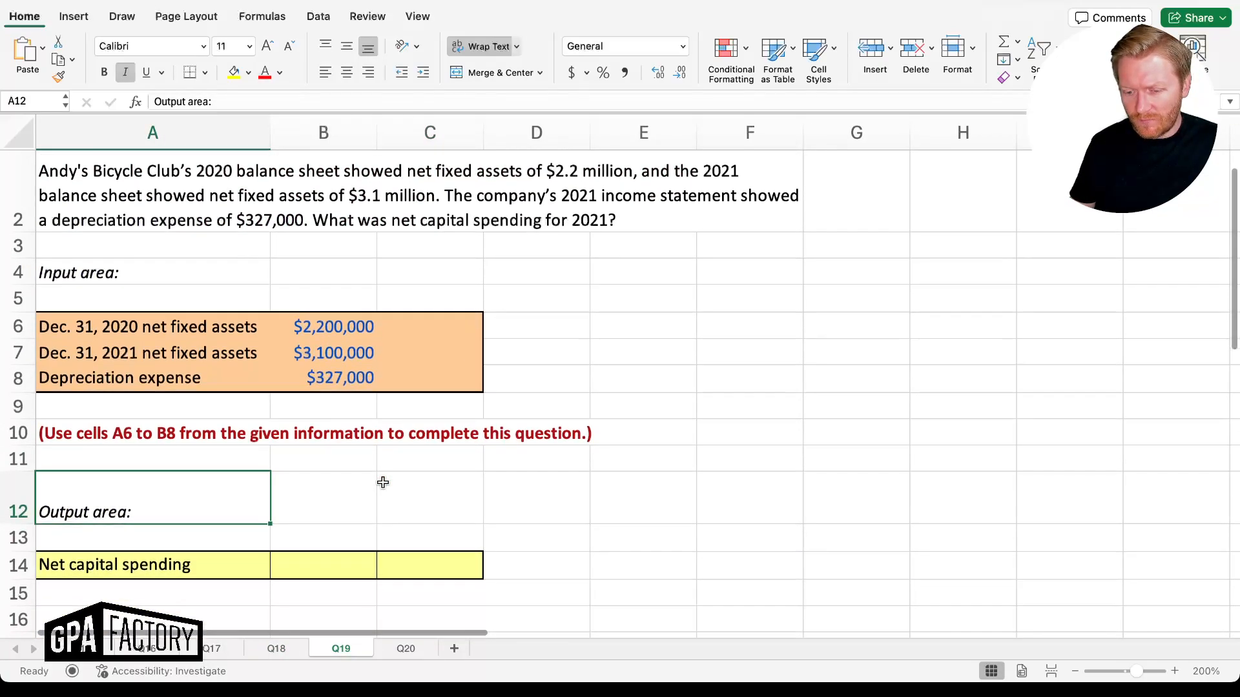
click(332, 546)
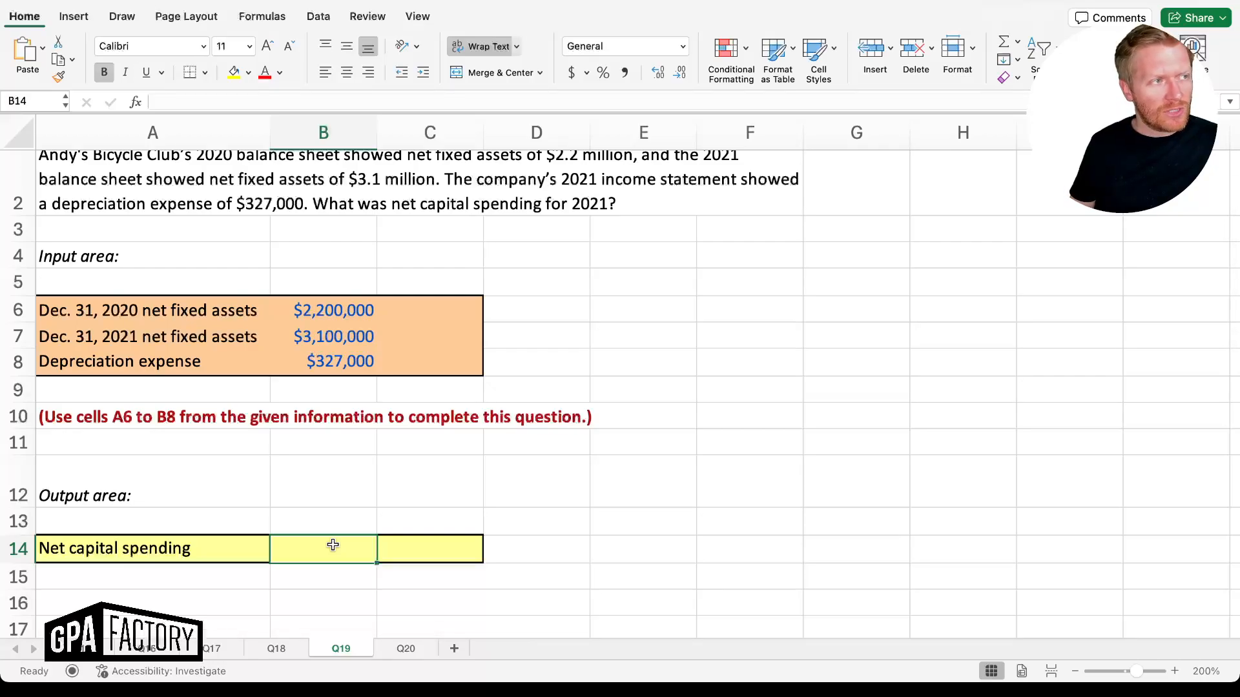
key(Tab)
click(332, 545)
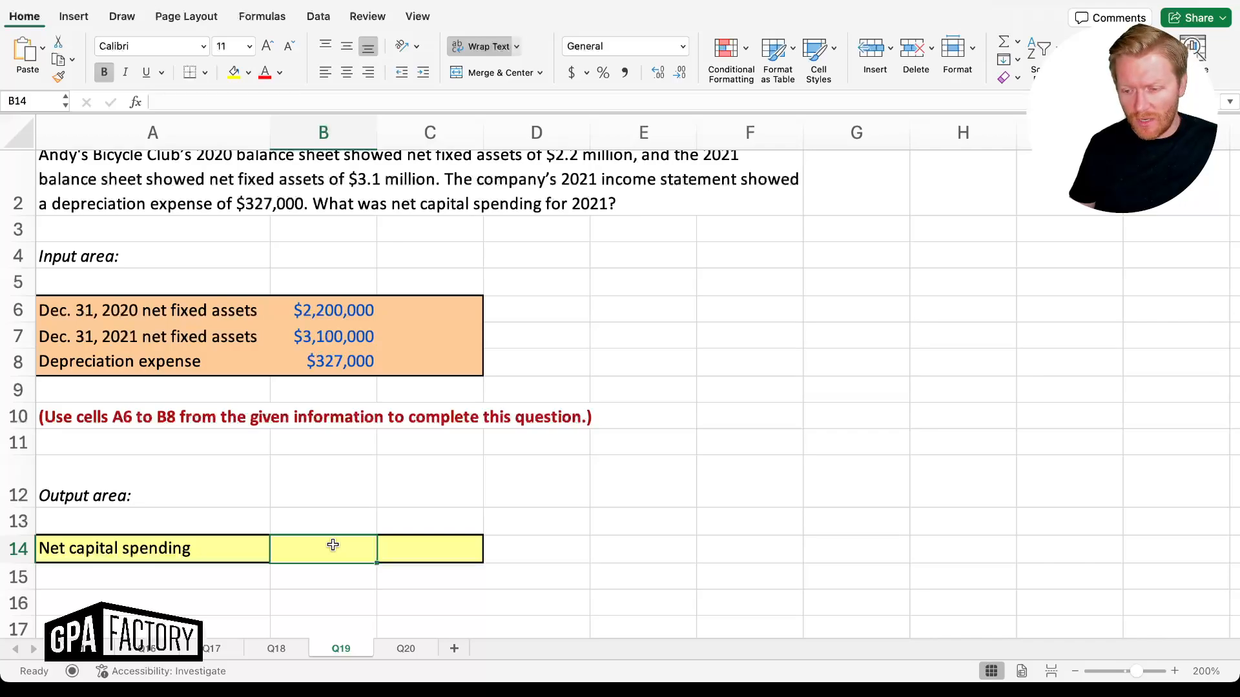
scroll(333, 546, up, 1)
scroll(332, 545, down, 3)
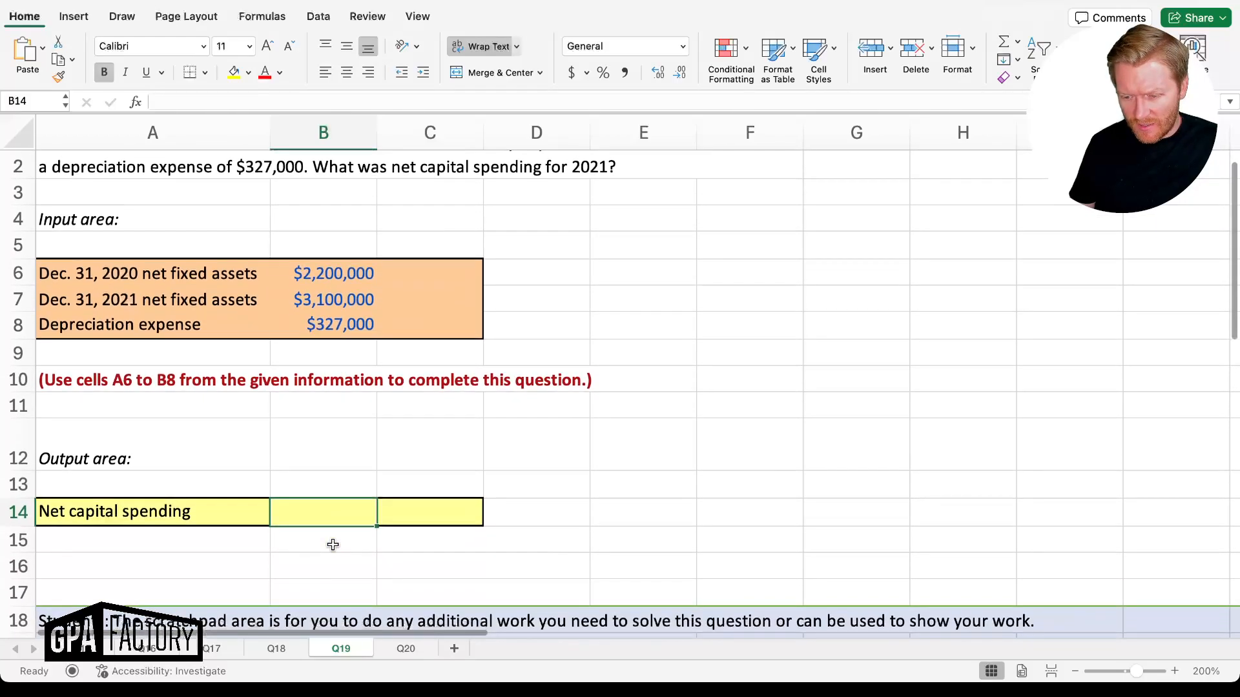
scroll(332, 518, up, 1)
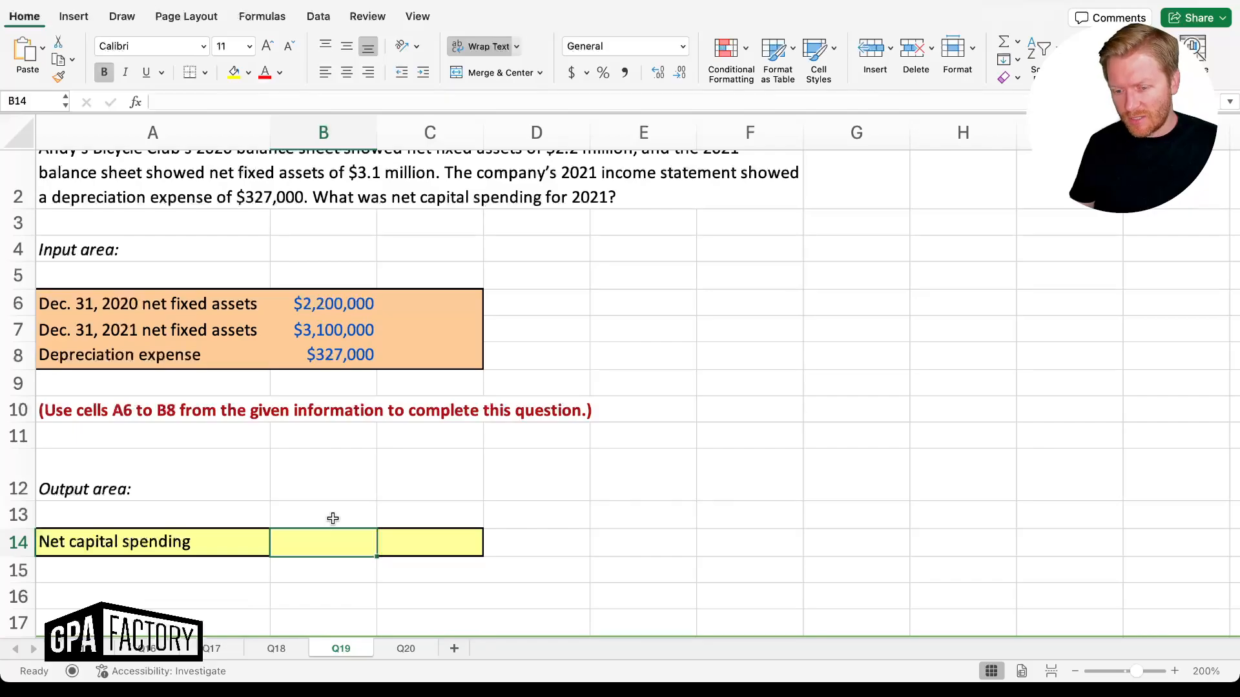
Enter =(B7-B6)+B8 in B14 for net capital spending of $1,227,000 and check it
text(=)
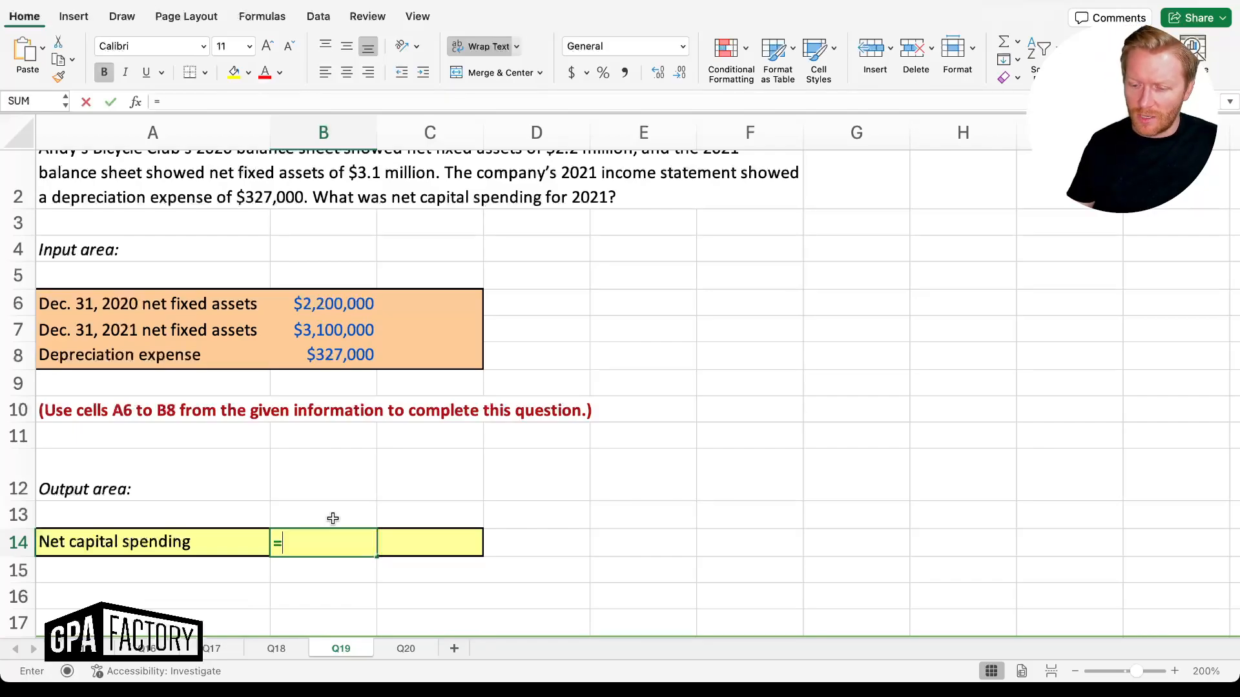
text(()
key(Up)
key(Up)
key(Up)
key(Up)
key(Up)
key(Up)
key(Up)
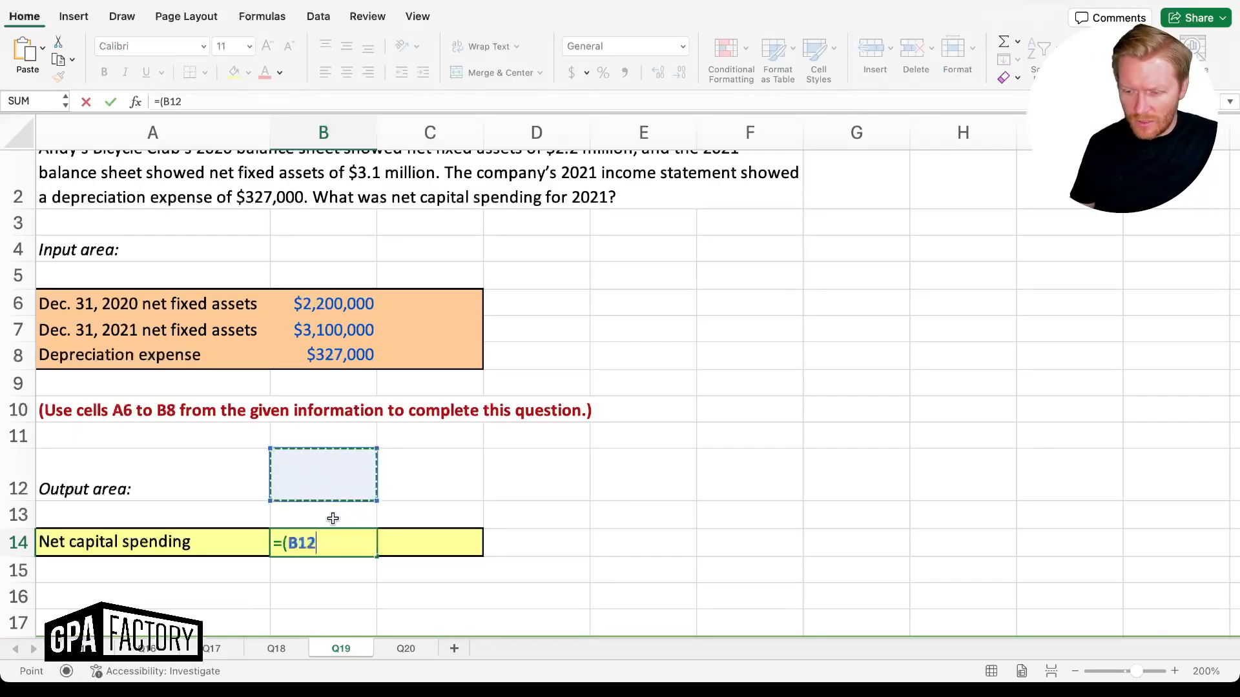
text(-)
key(Up)
key(Up)
key(Up)
key(Up)
key(Up)
key(Up)
key(Up)
key(Up)
text()+)
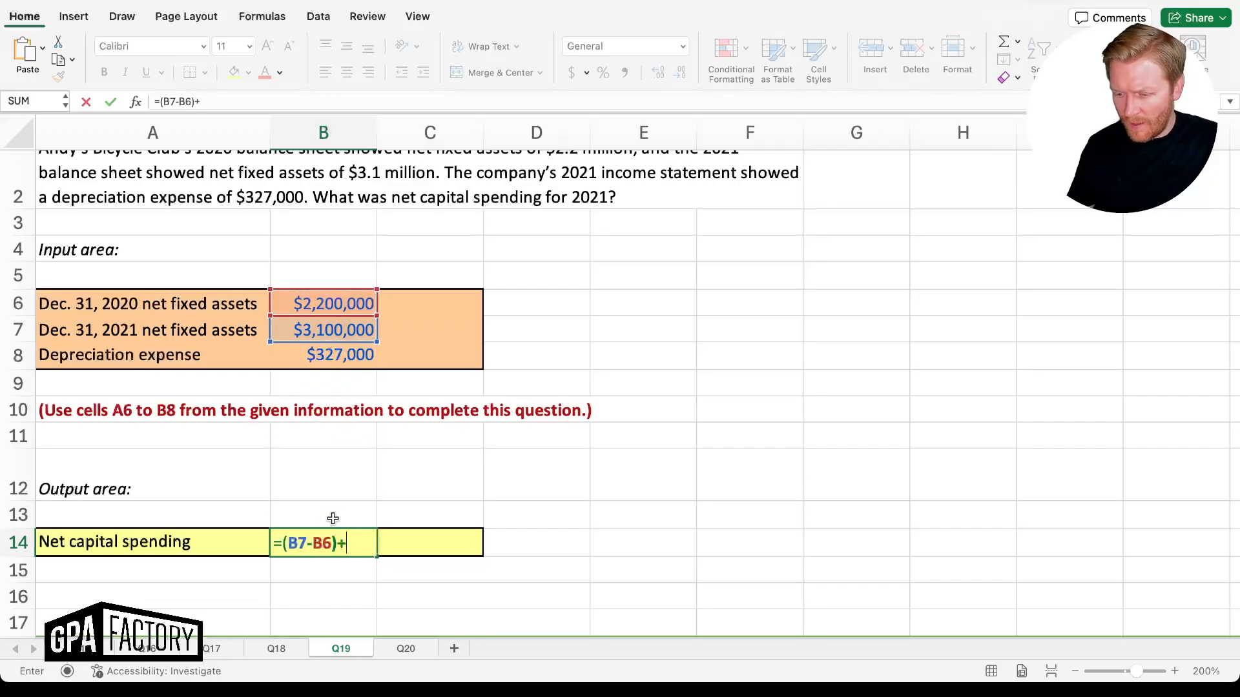
key(Up)
key(Up)
key(Up)
key(Up)
key(Up)
key(Up)
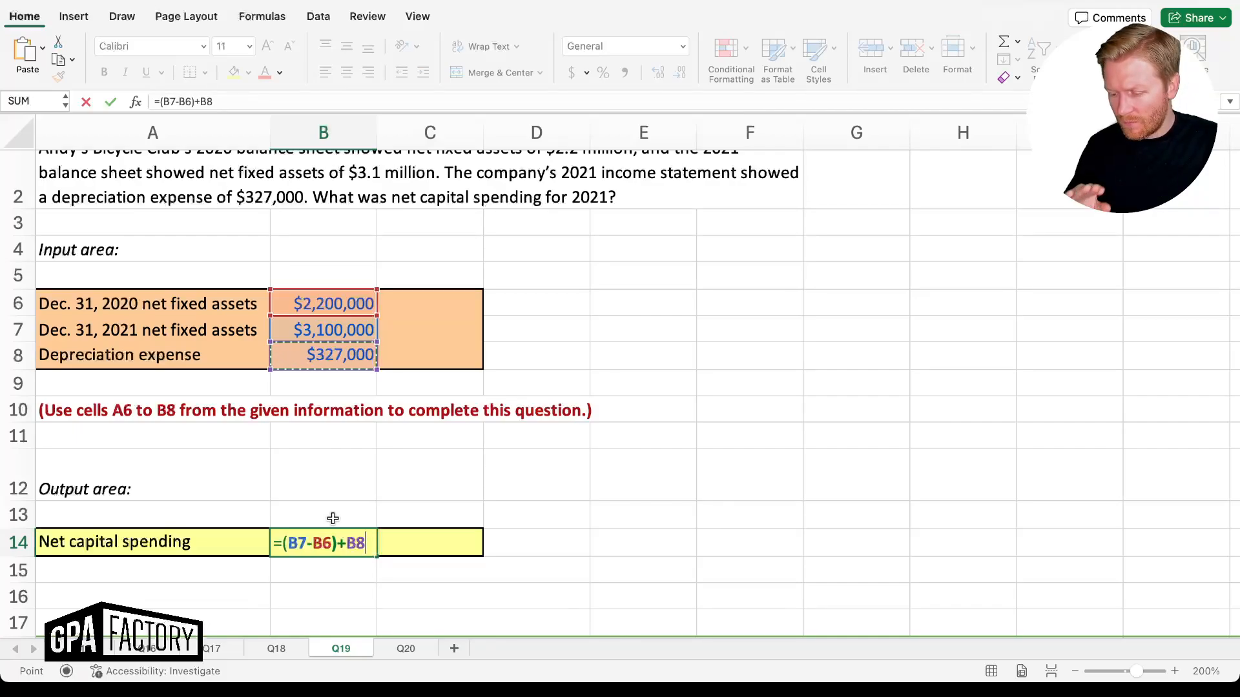
key(Return)
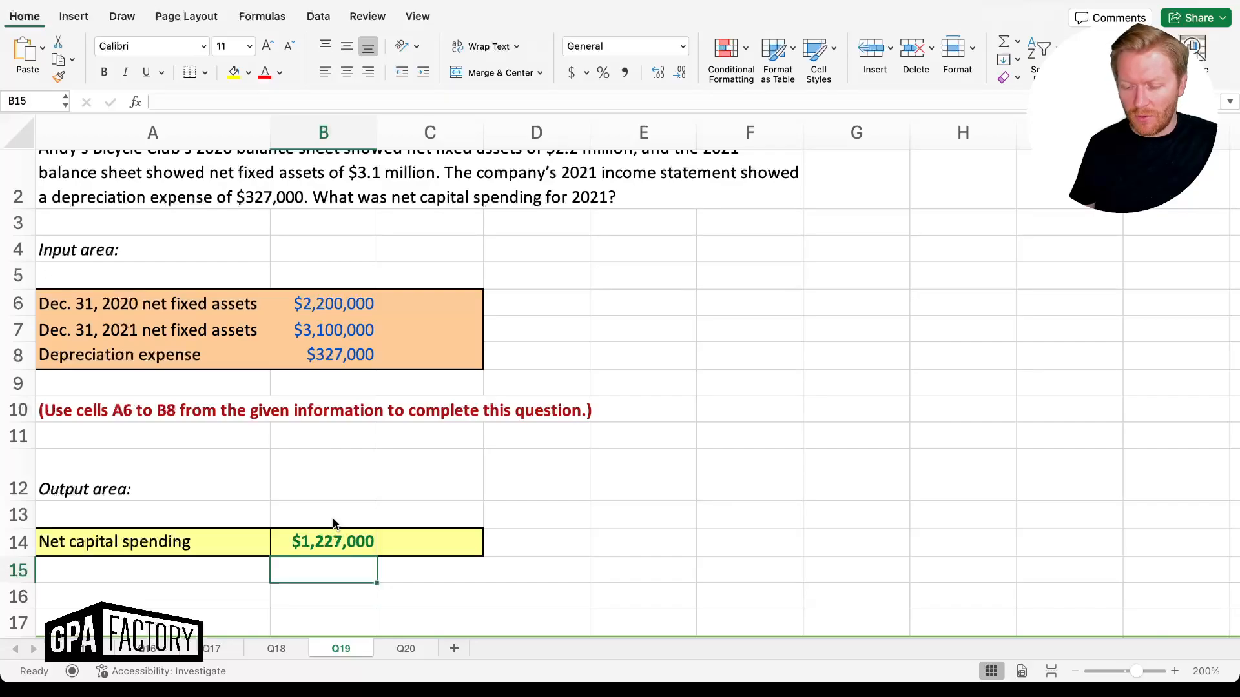
click(333, 520)
key(Down)
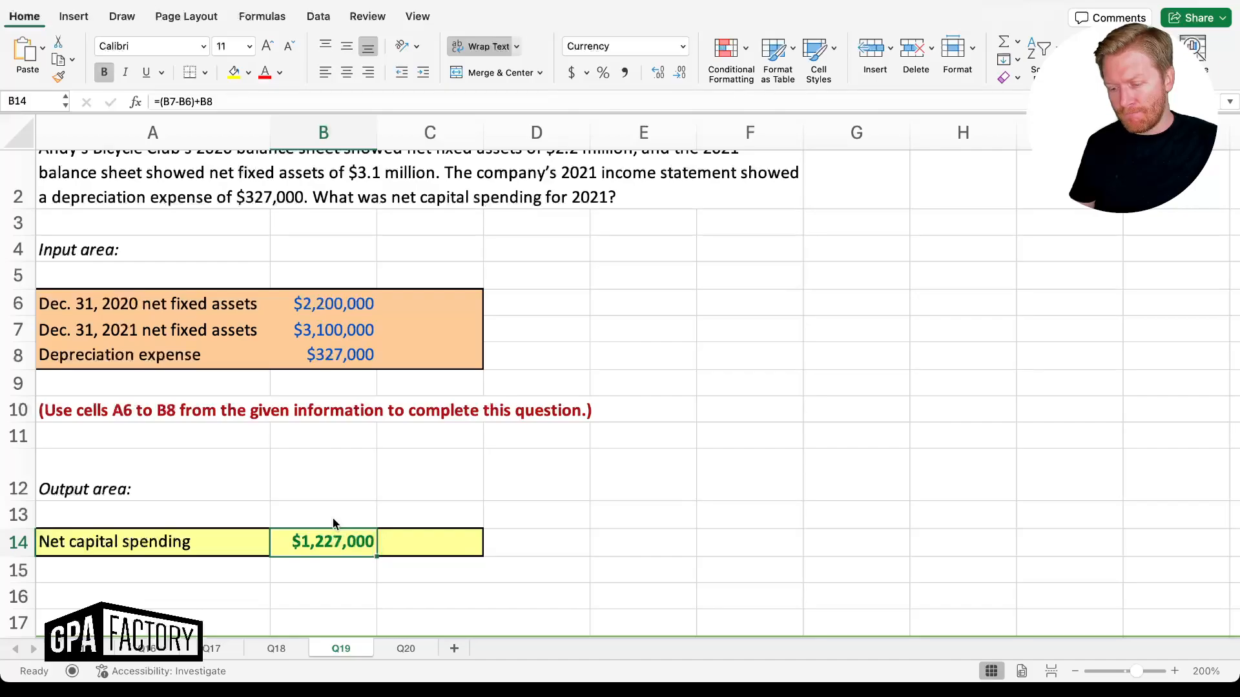
scroll(381, 470, up, 2)
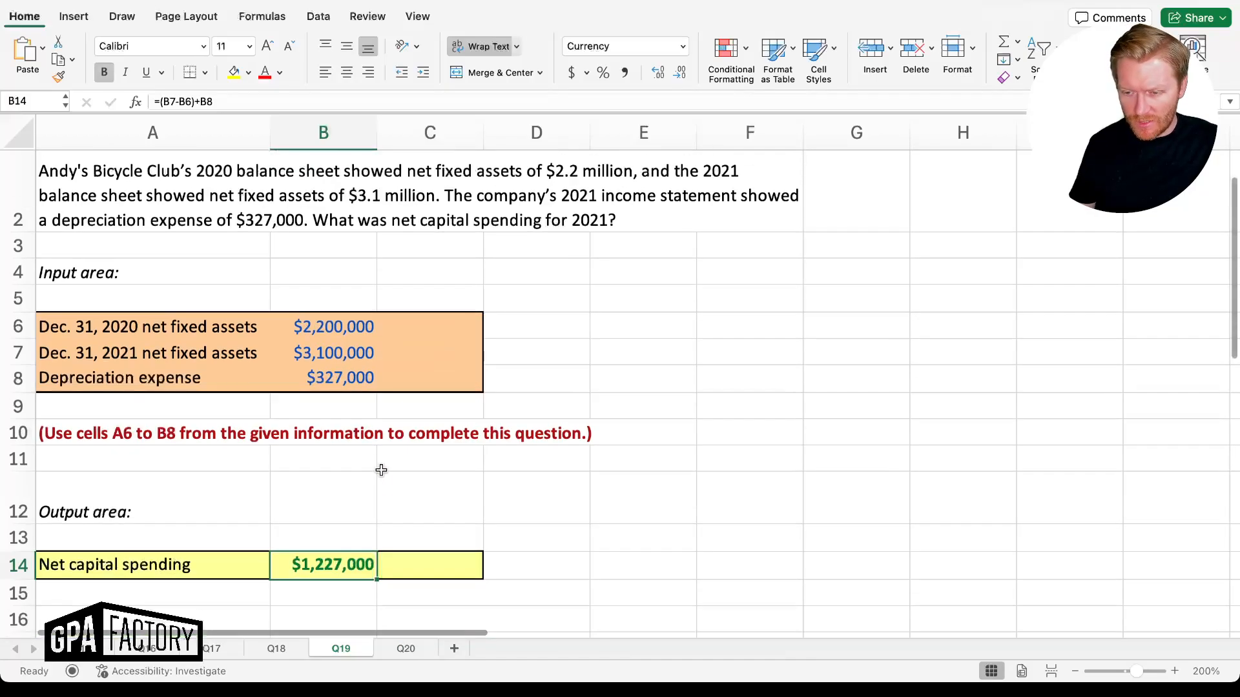
scroll(381, 470, down, 3)
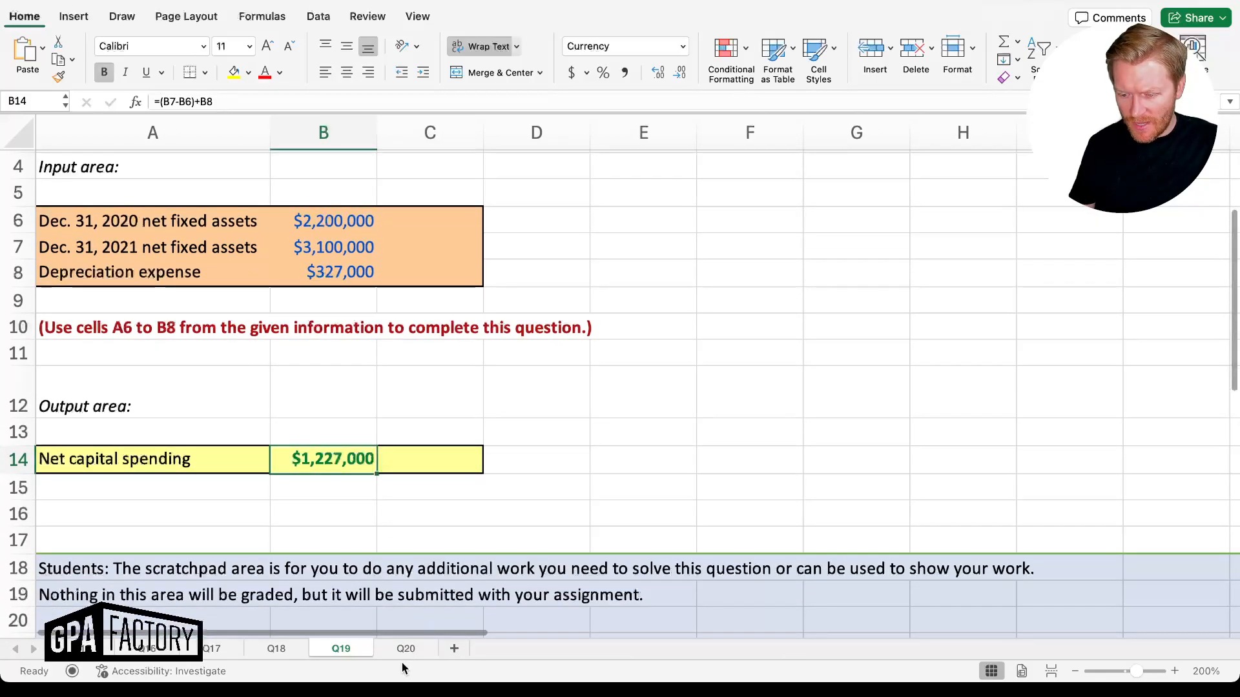
Open sheet Q20 and highlight its input values
click(401, 651)
scroll(355, 523, down, 3)
scroll(355, 523, up, 2)
scroll(354, 522, up, 1)
drag(423, 369, 425, 444)
Enter ending NWC in B15 as 2021 current assets minus current liabilities, $2,730
click(506, 446)
scroll(507, 448, down, 4)
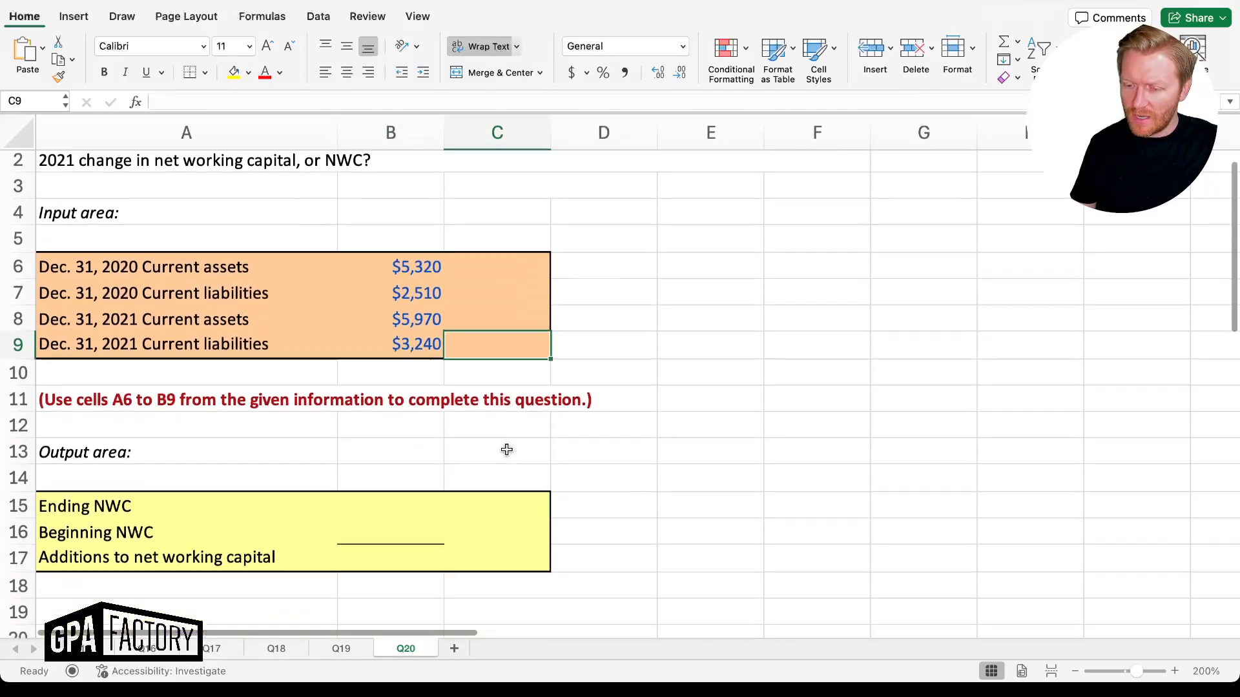
click(386, 487)
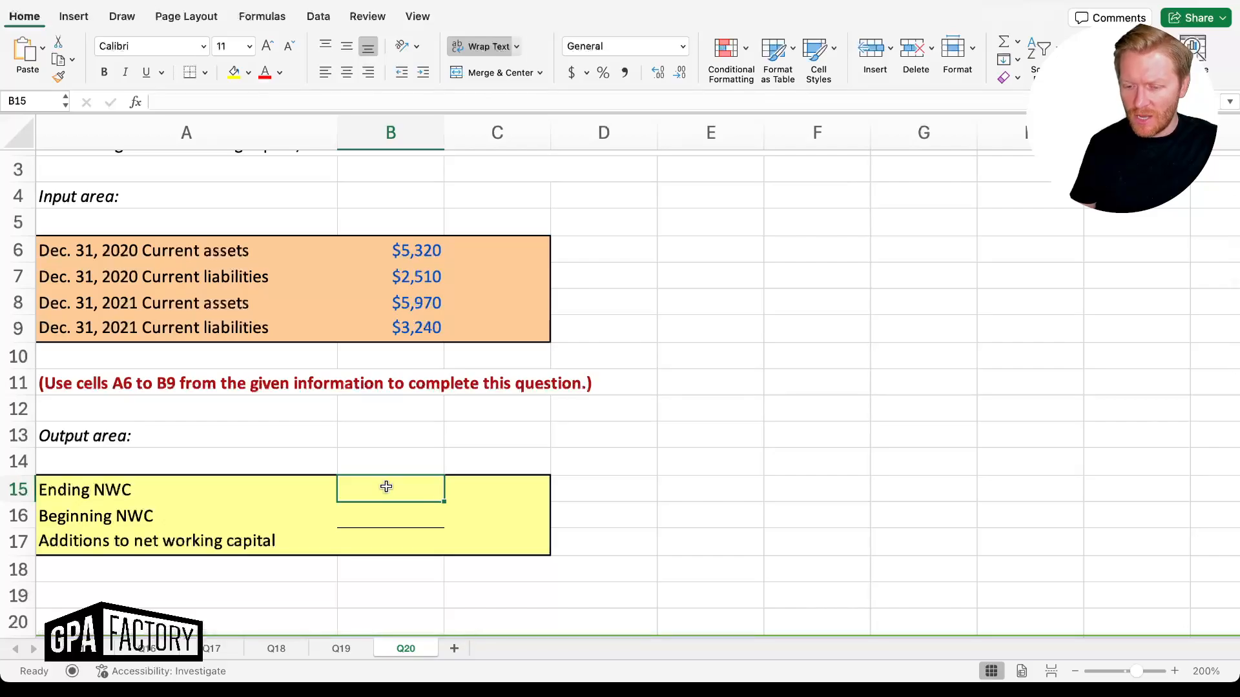
drag(155, 301, 157, 331)
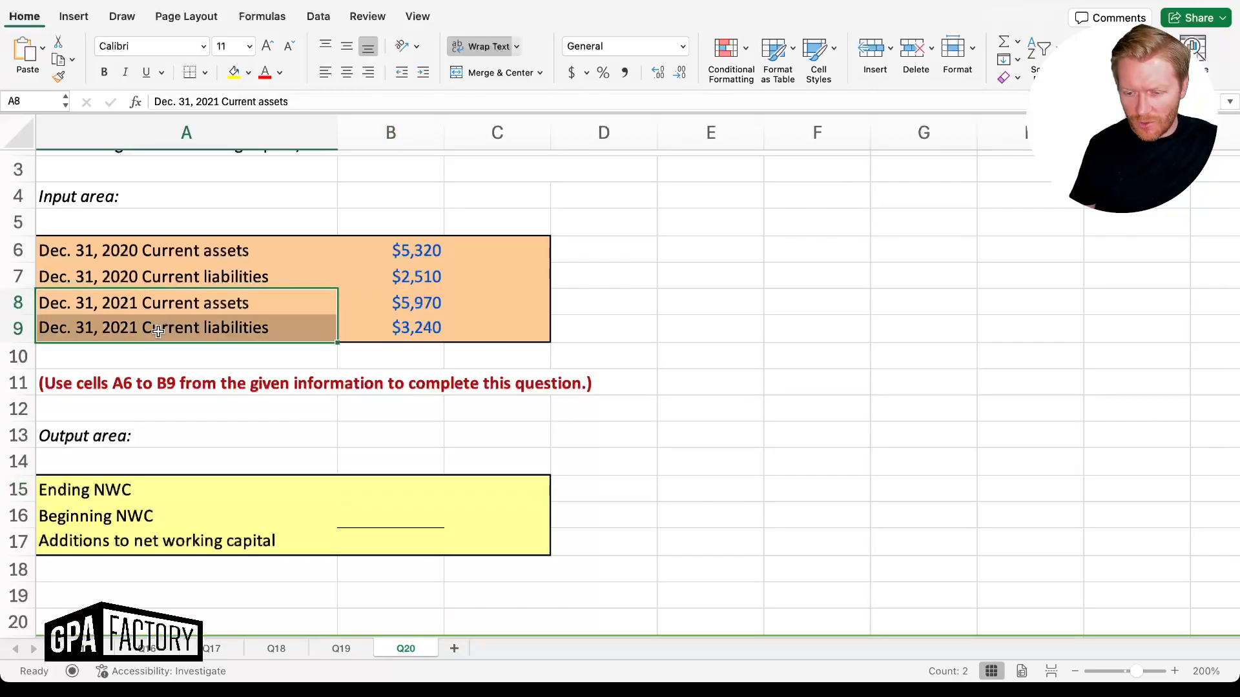
drag(158, 251, 161, 278)
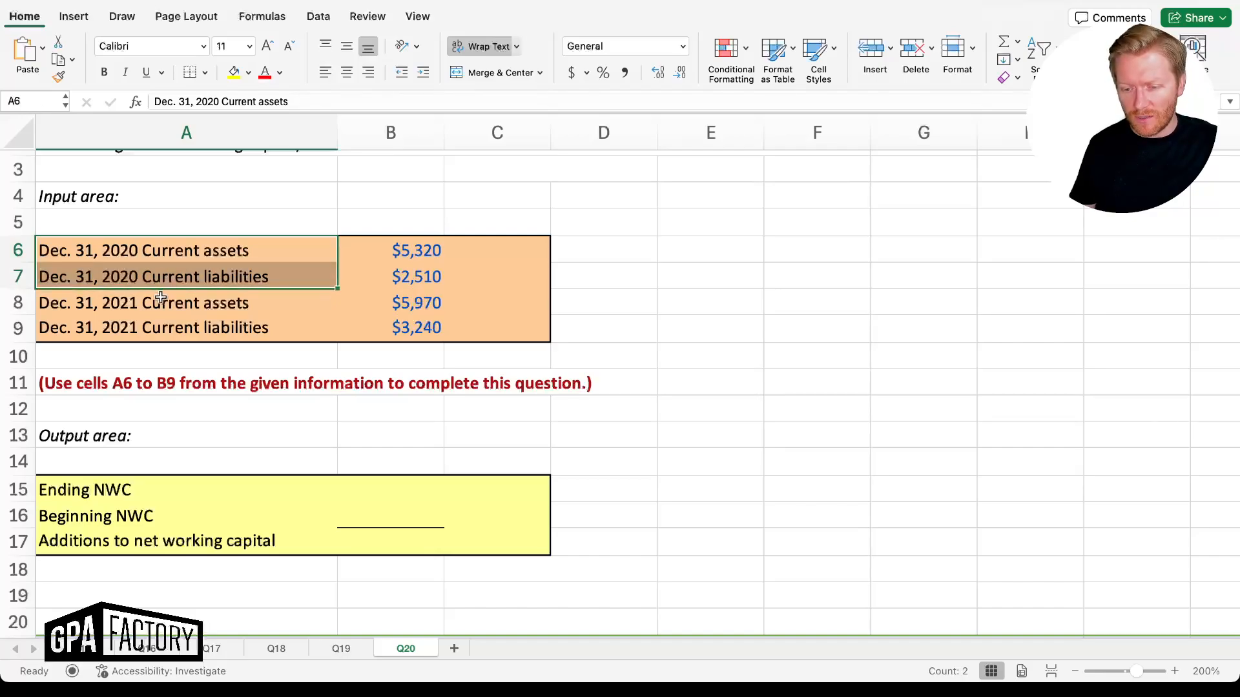
drag(157, 297, 158, 336)
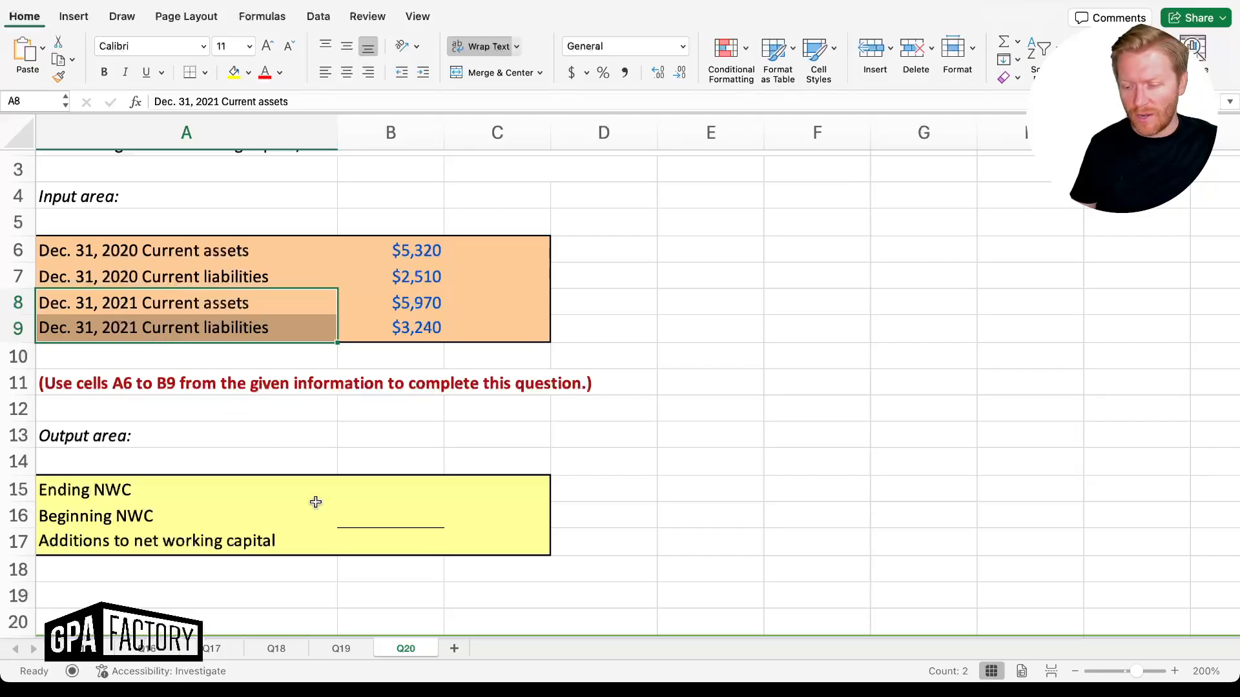
click(358, 495)
text(=)
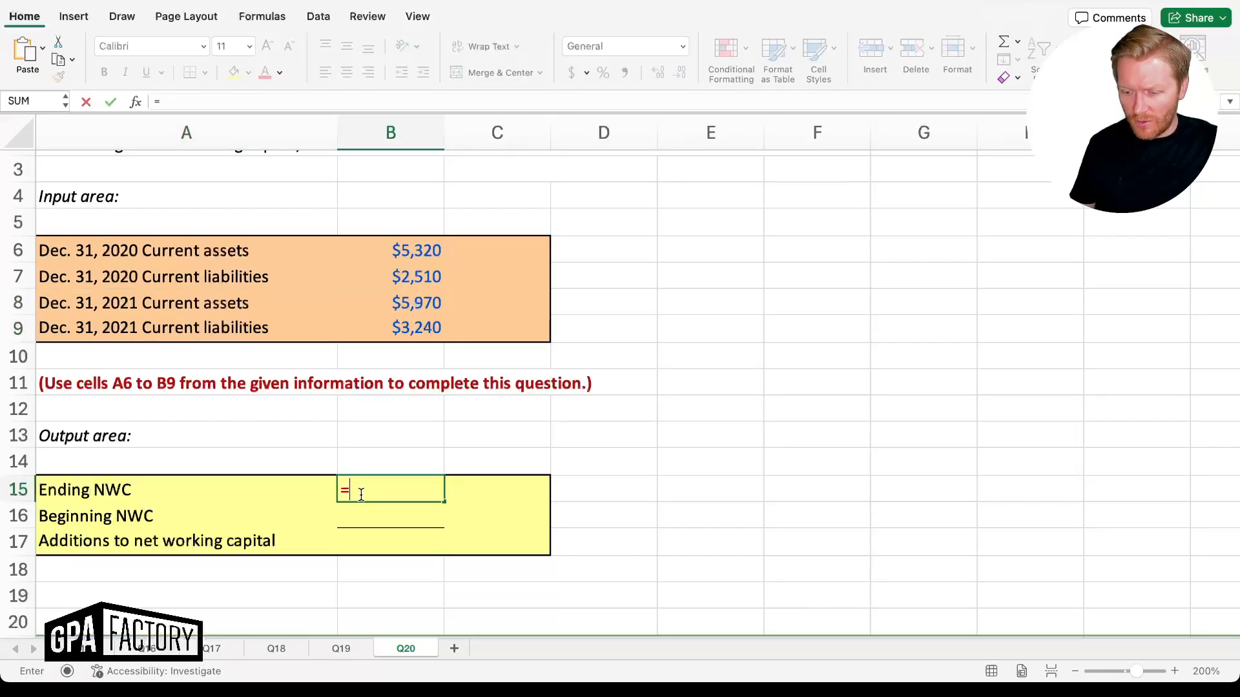
key(Up)
key(Up)
key(Up)
key(Up)
key(Up)
key(Up)
key(Up)
text(-)
key(Up)
key(Up)
key(Up)
key(Up)
key(Up)
key(Up)
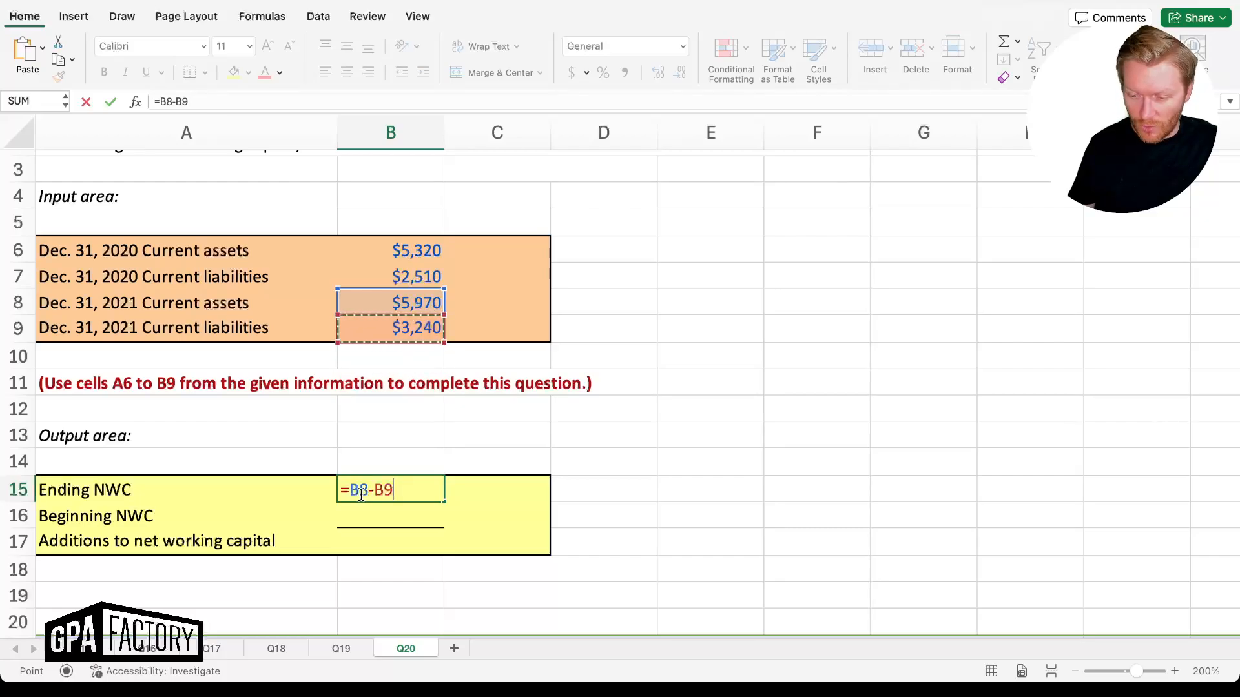
key(Return)
Enter beginning NWC =B6-B7 in B16, giving $2,810
text(=)
key(Up)
key(Up)
key(Up)
key(Up)
key(Up)
key(Up)
key(Up)
key(Up)
key(Up)
key(Up)
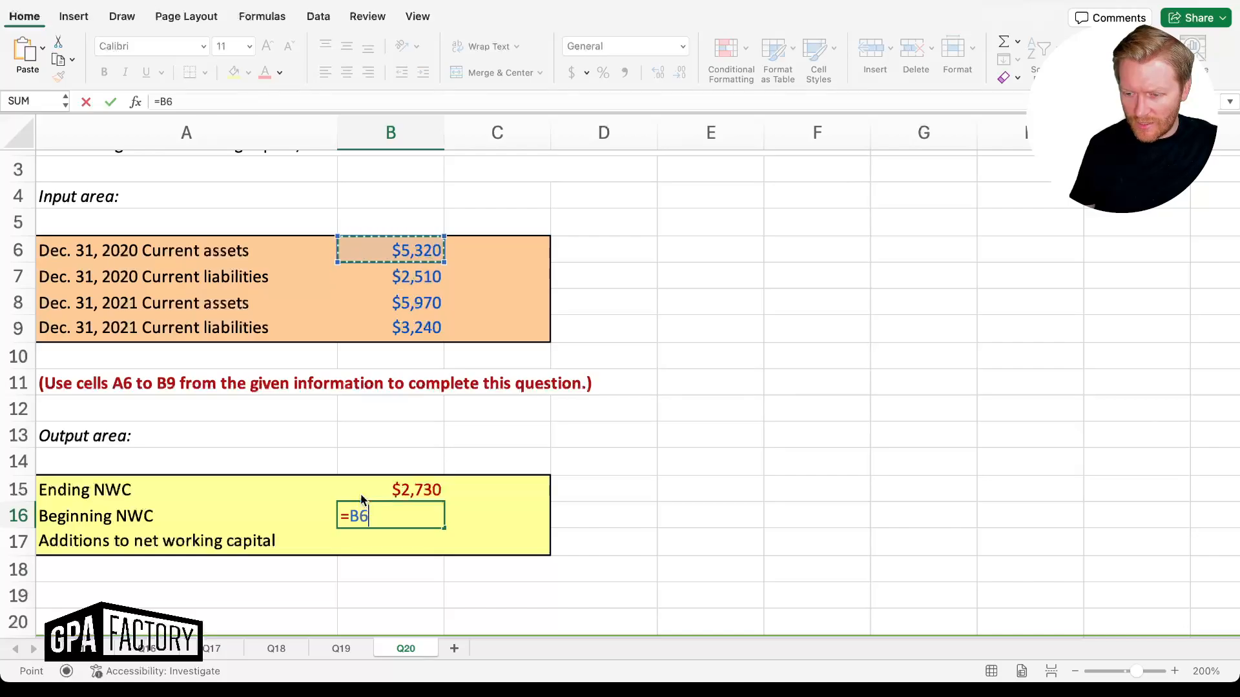
text(-)
key(Up)
key(Up)
key(Up)
key(Up)
key(Up)
key(Up)
key(Up)
key(Up)
key(Up)
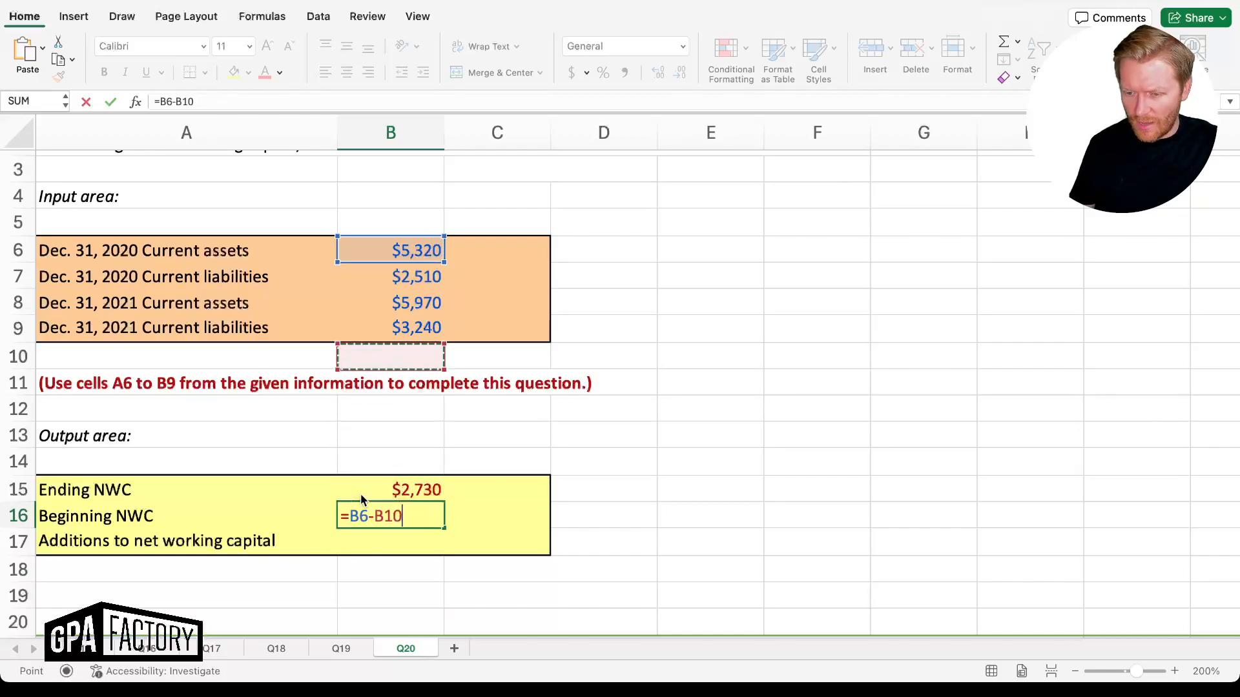
key(Return)
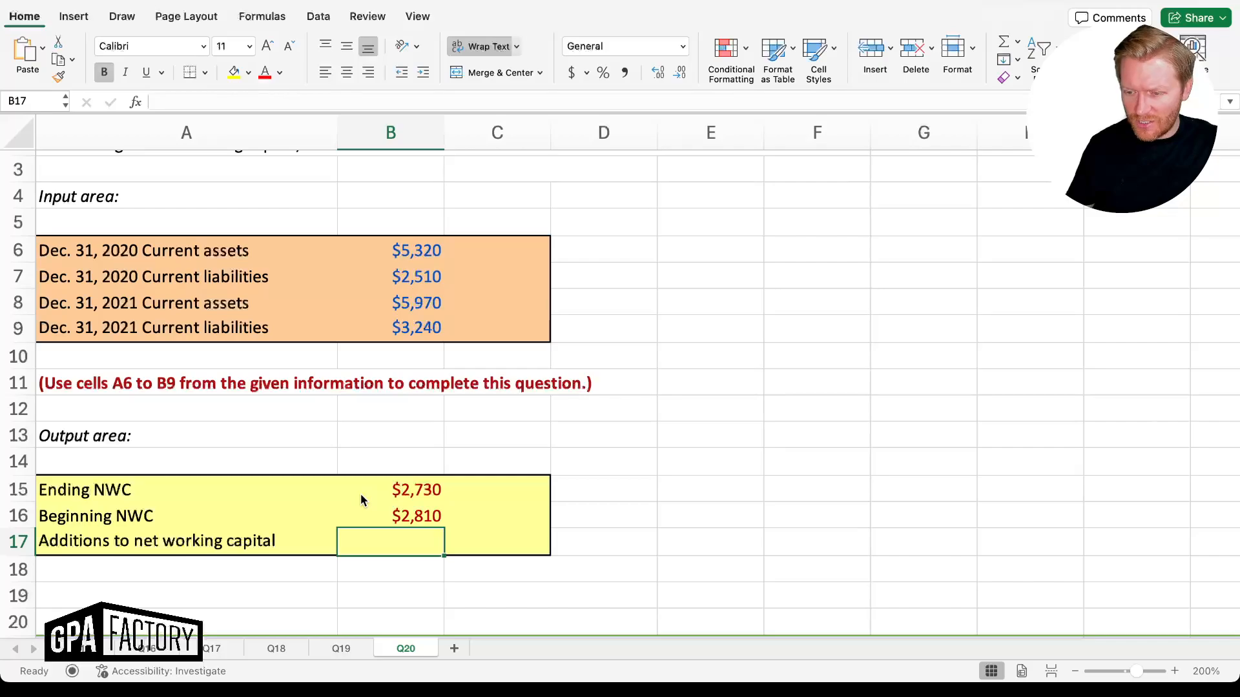
Enter additions to net working capital =B15-B16 in B17, giving ($80), and review the results
scroll(360, 493, up, 5)
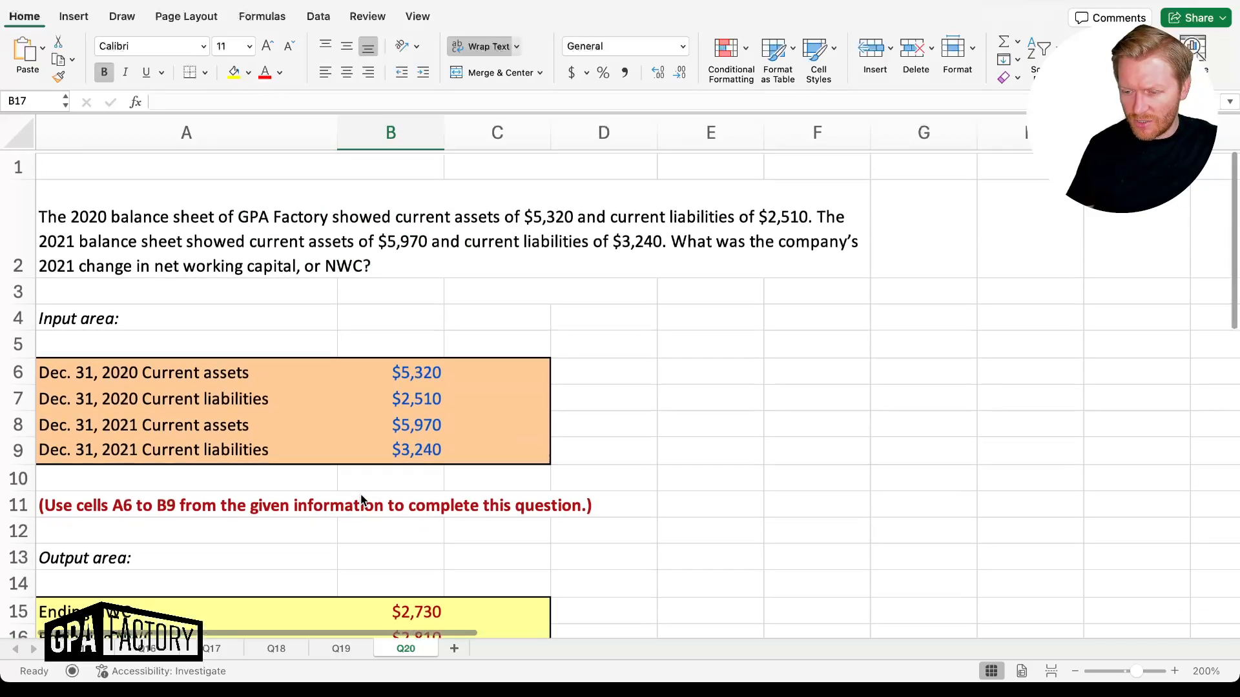
scroll(360, 500, down, 2)
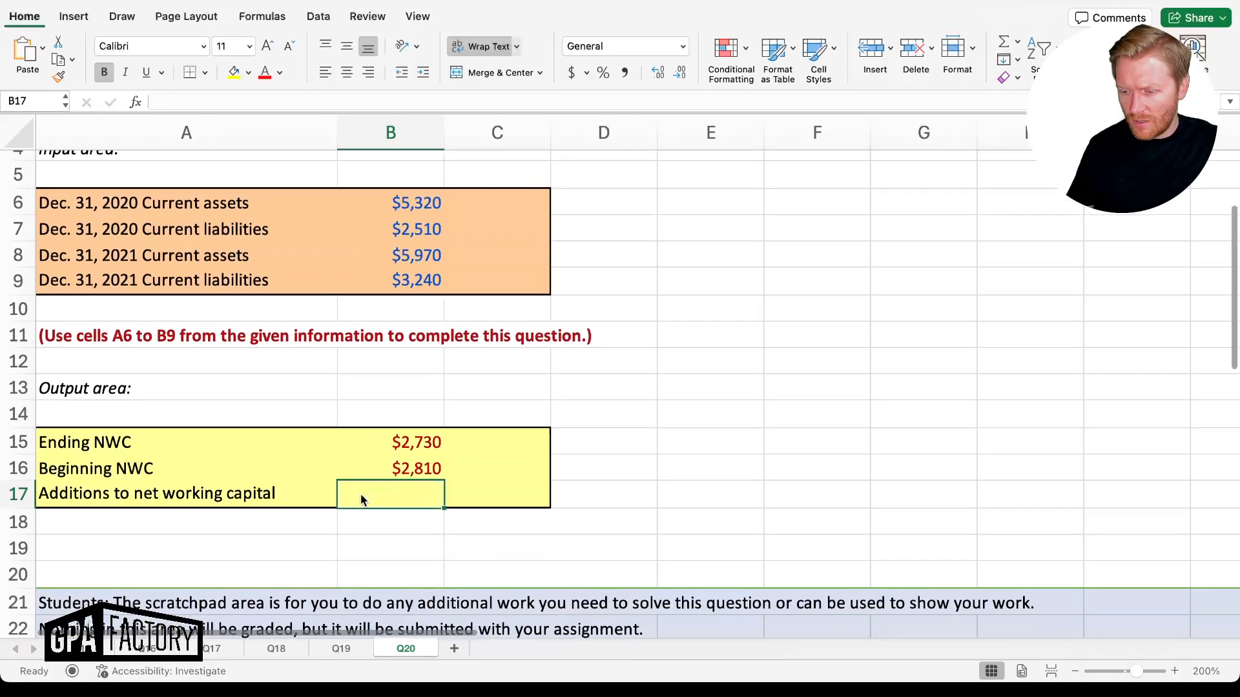
text(=)
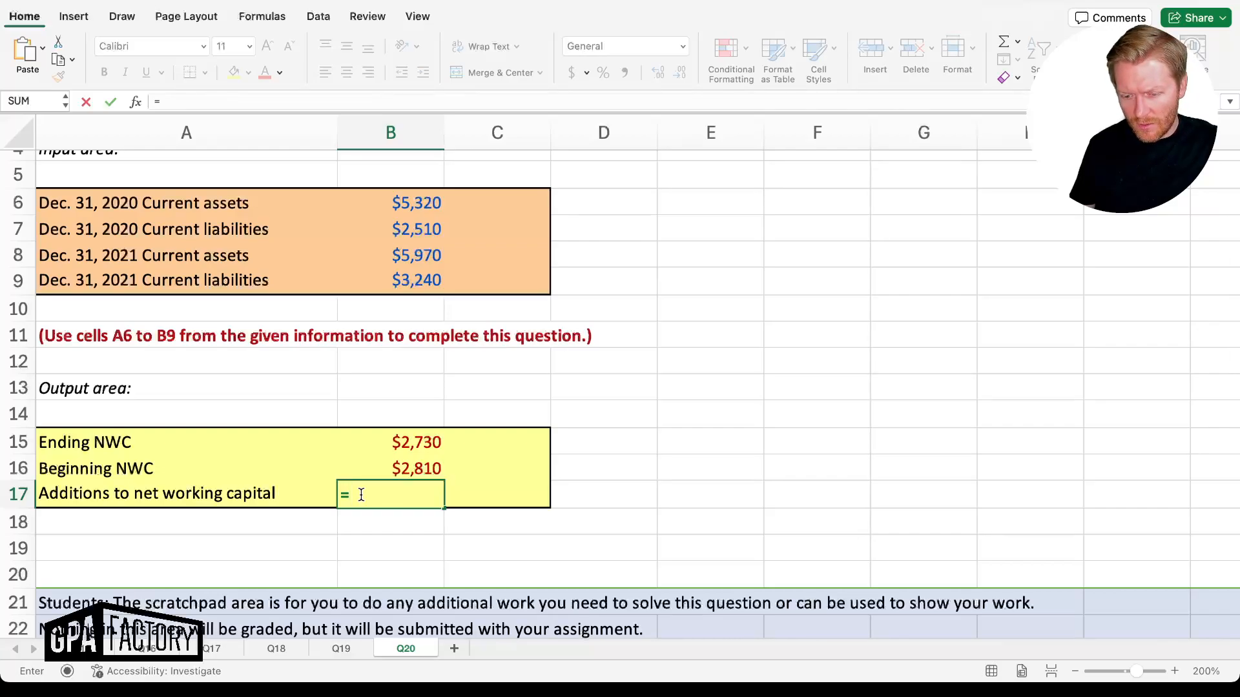
key(Up)
key(Up)
key(Down)
key(Up)
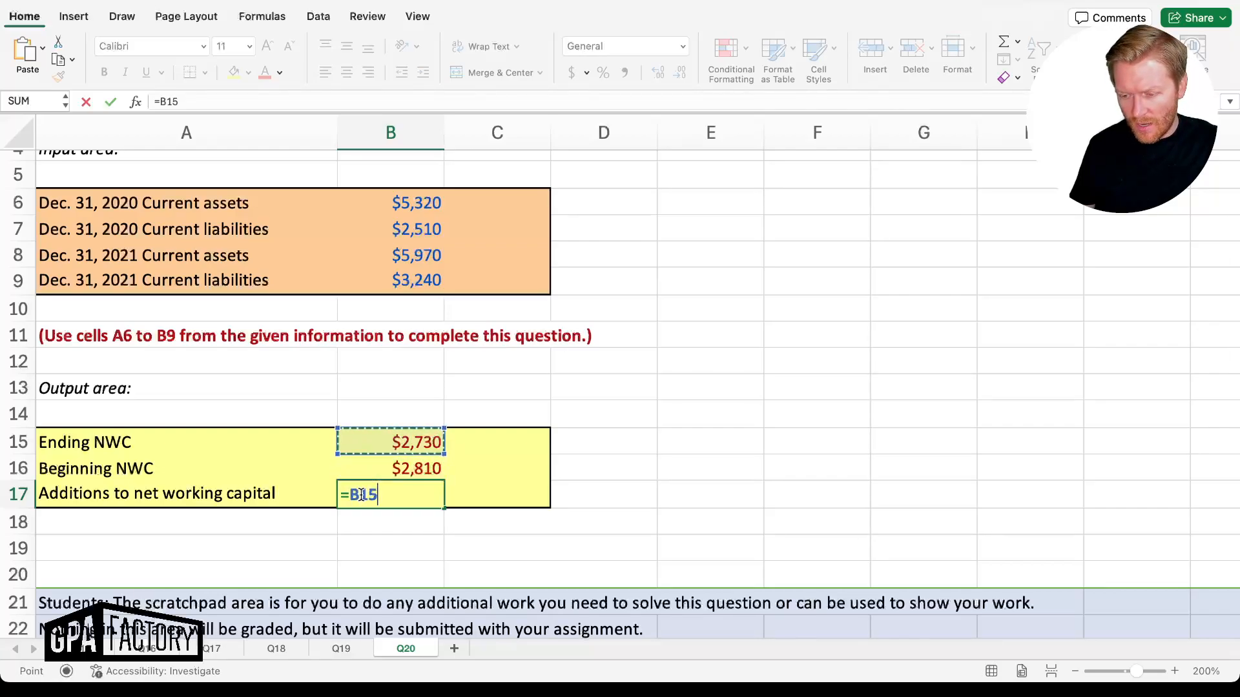
text(-)
key(Up)
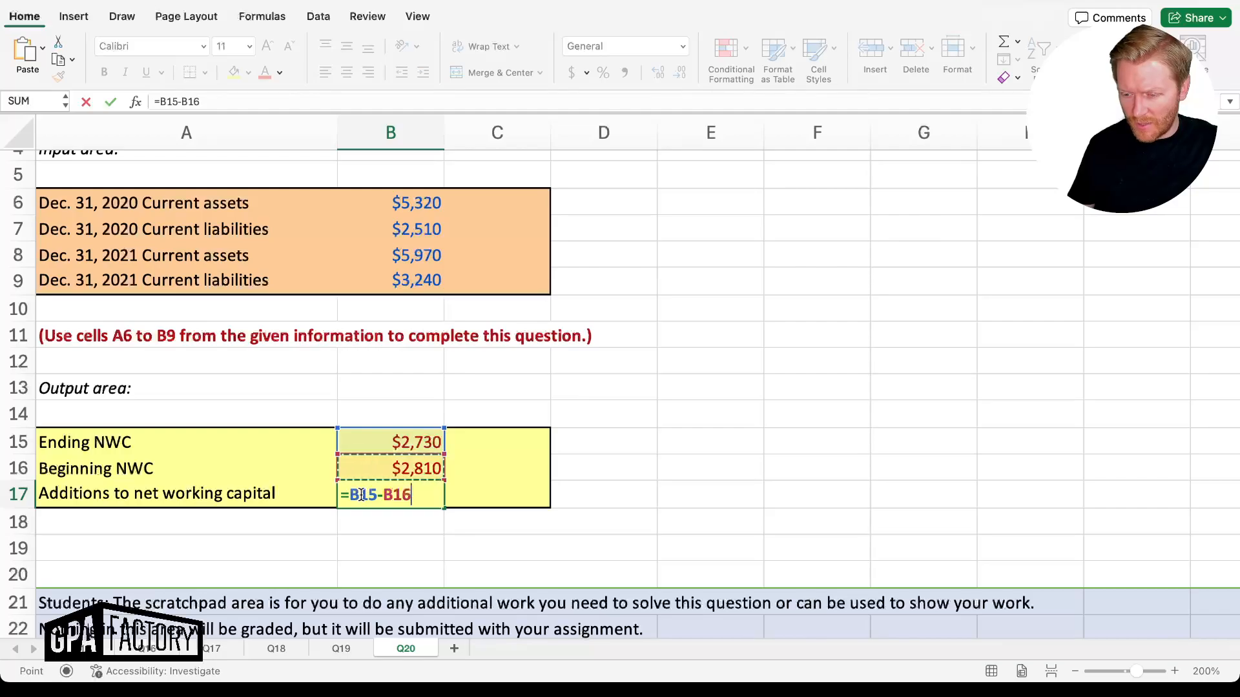
key(Return)
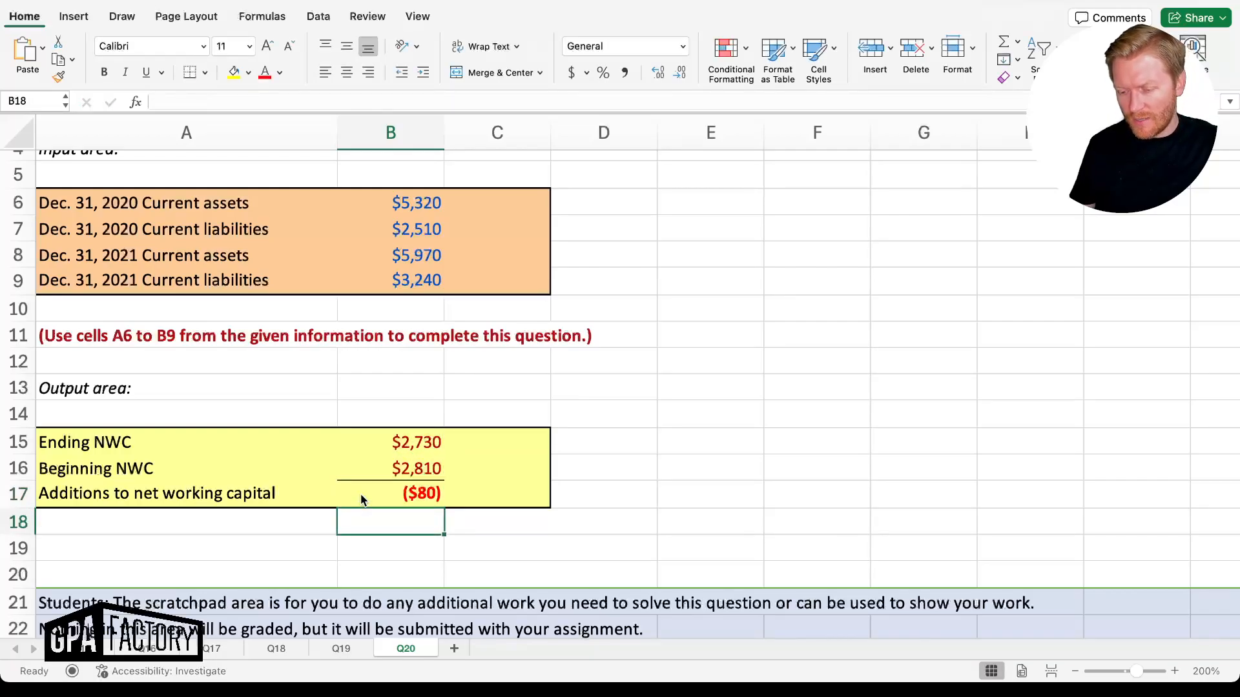
key(Up)
key(Up)
key(Up)
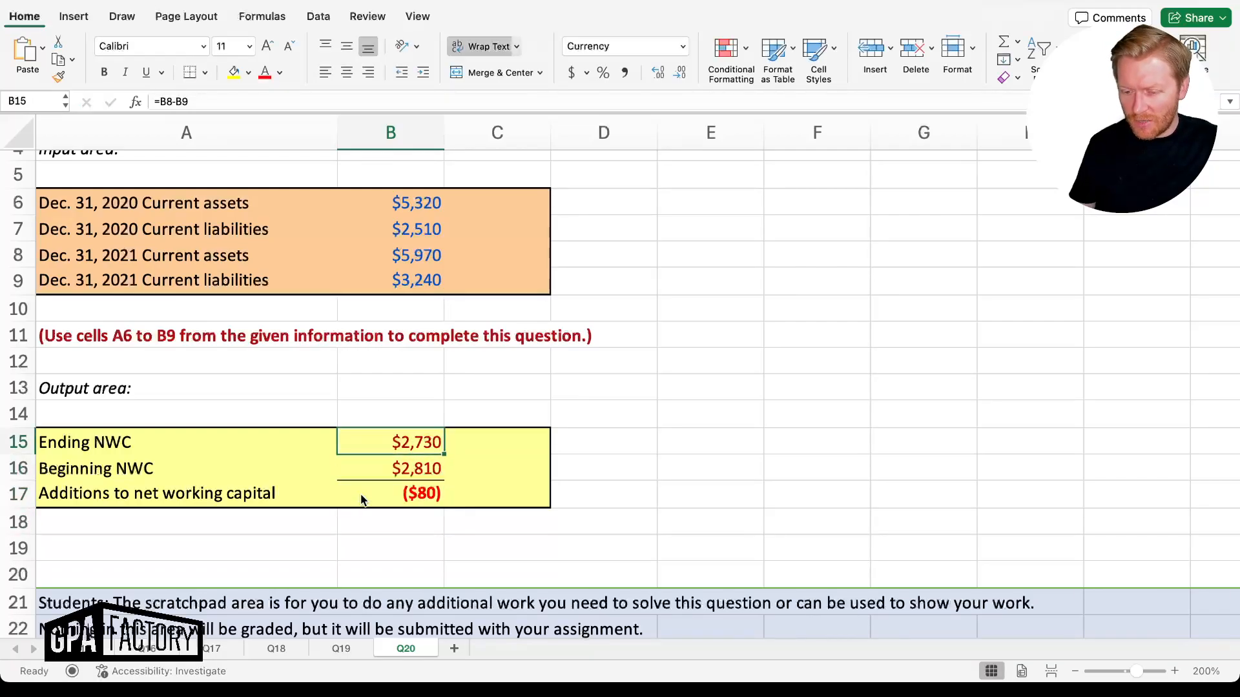
key(Down)
key(Down)
key(Down)
key(Up)
key(Up)
key(Up)
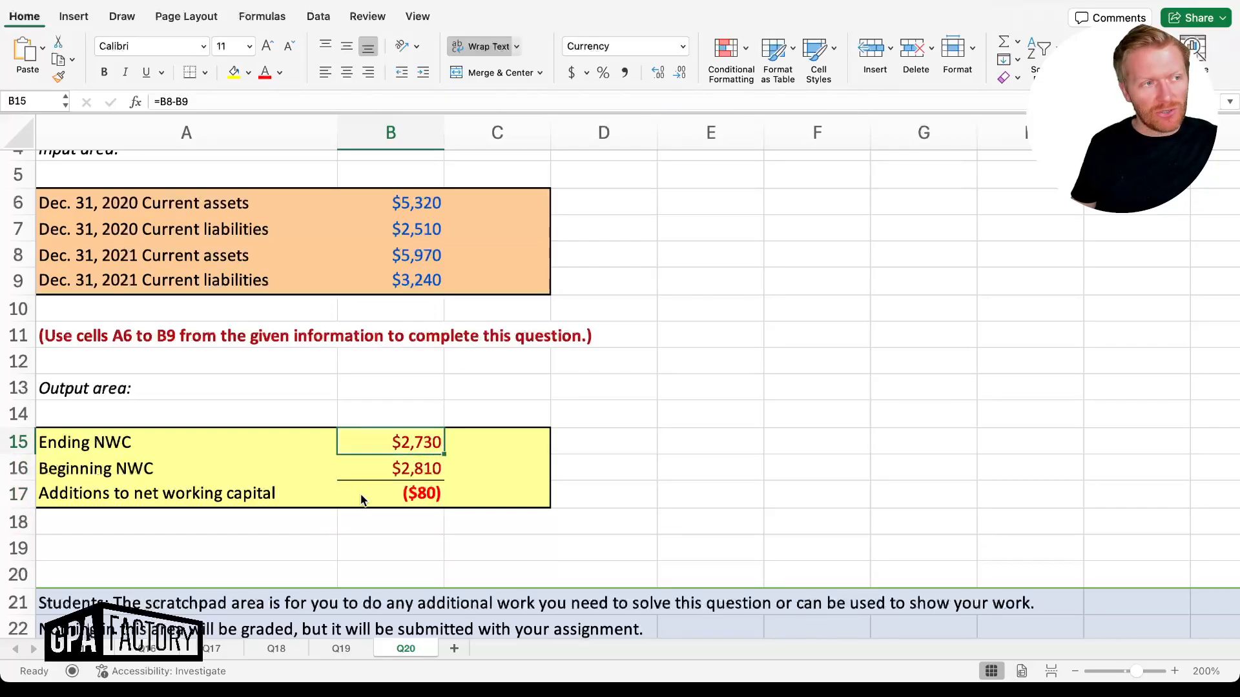
key(Up)
key(Up)
key(Up)
key(Up)
key(Up)
key(Up)
key(Up)
key(Up)
key(Up)
key(Up)
key(Up)
key(Up)
key(Up)
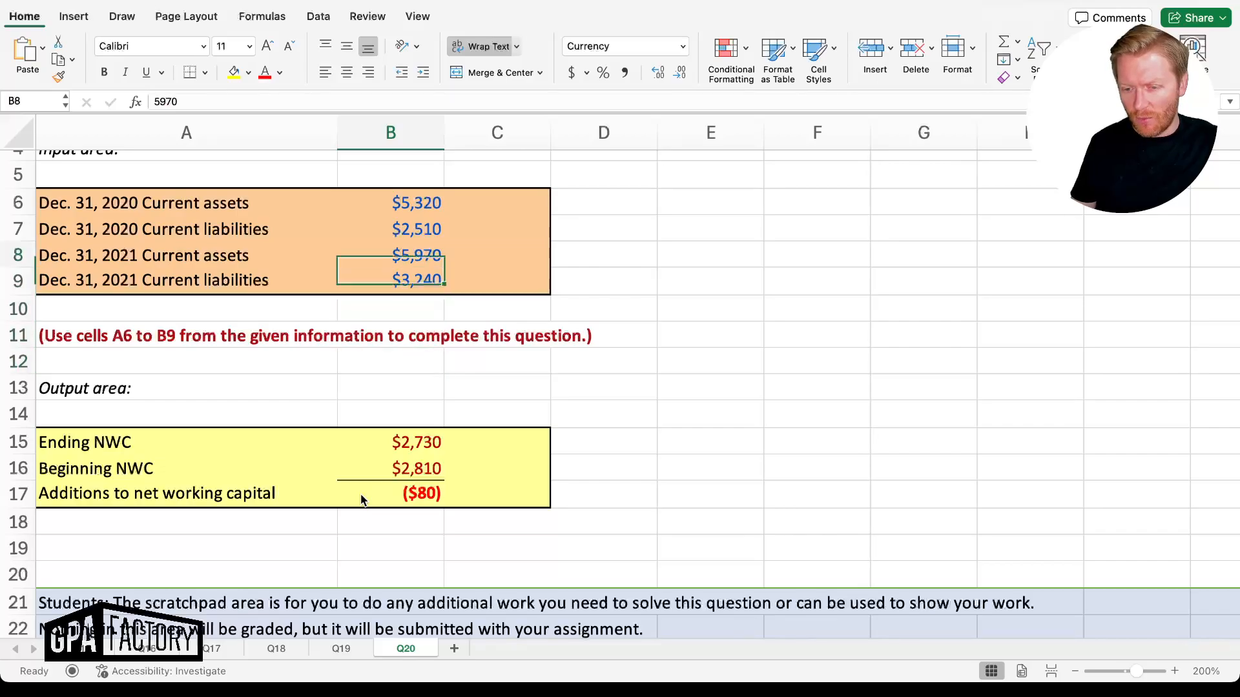
key(Up)
key(Down)
key(Down)
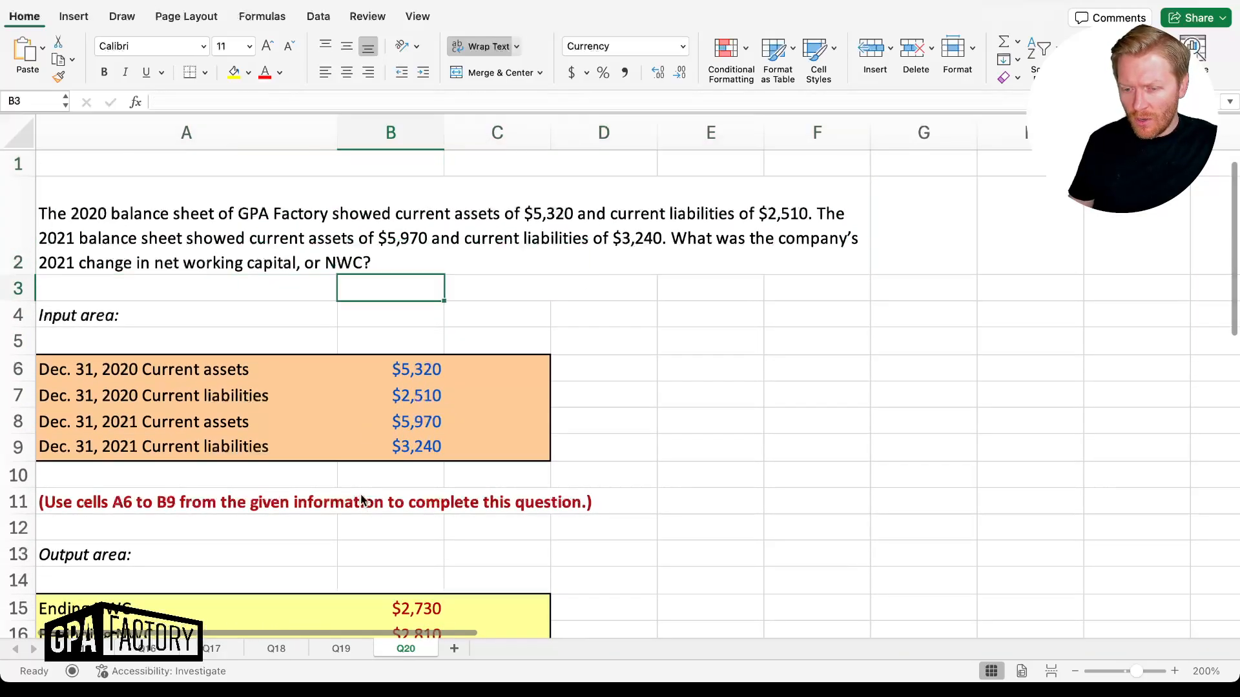
key(Down)
key(Down)
key(Down)
key(Down)
key(Down)
key(Down)
key(Down)
key(Down)
key(Down)
key(Down)
key(Down)
key(Down)
key(Down)
key(Down)
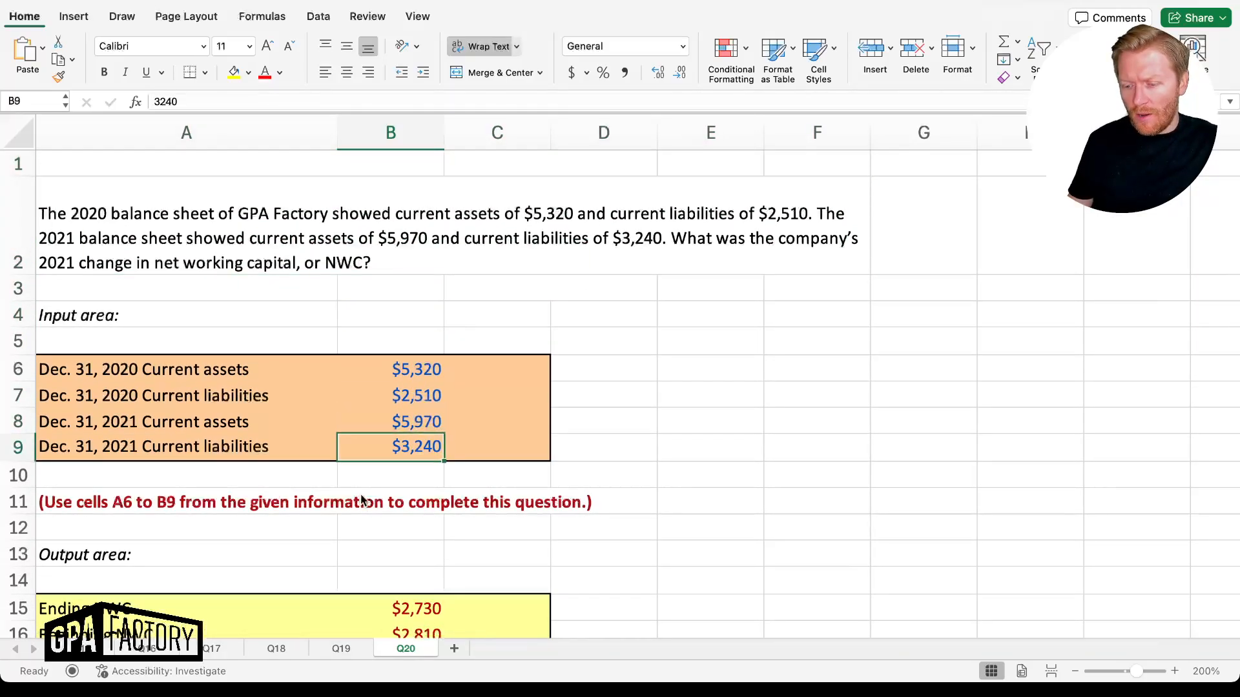
key(Up)
key(Up)
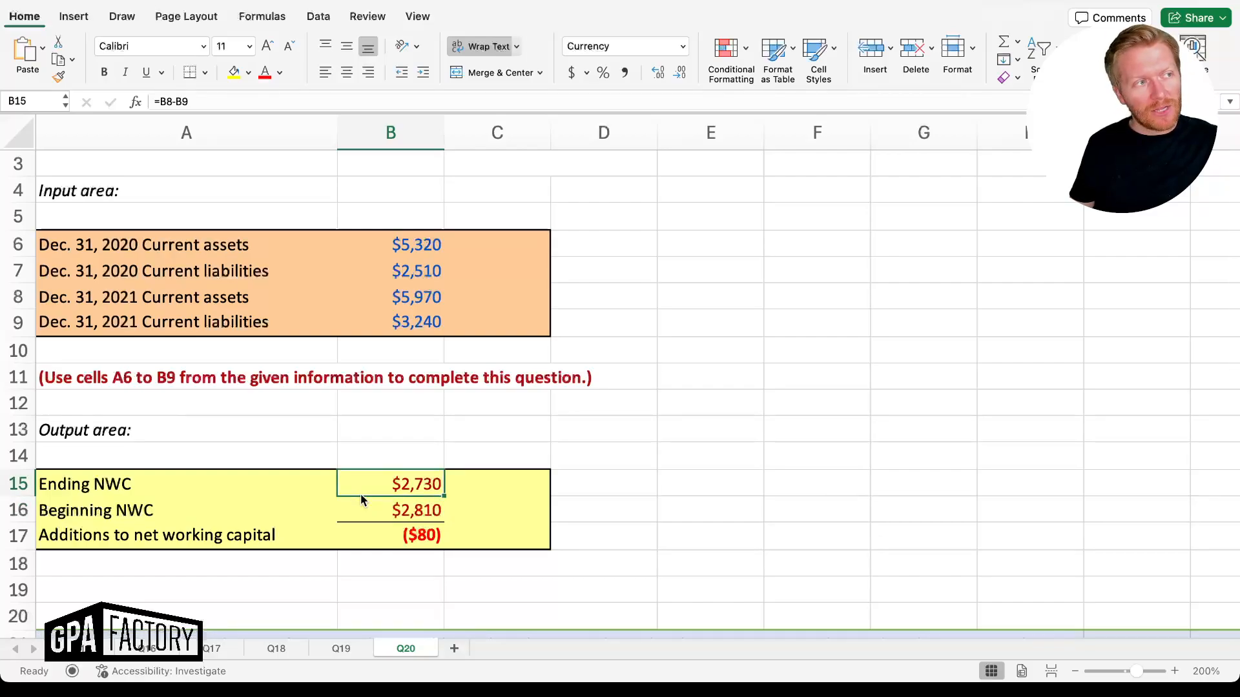
key(Down)
key(Up)
key(Up)
key(Up)
key(Up)
key(Up)
key(Up)
key(Up)
key(Up)
key(Up)
key(Up)
key(Up)
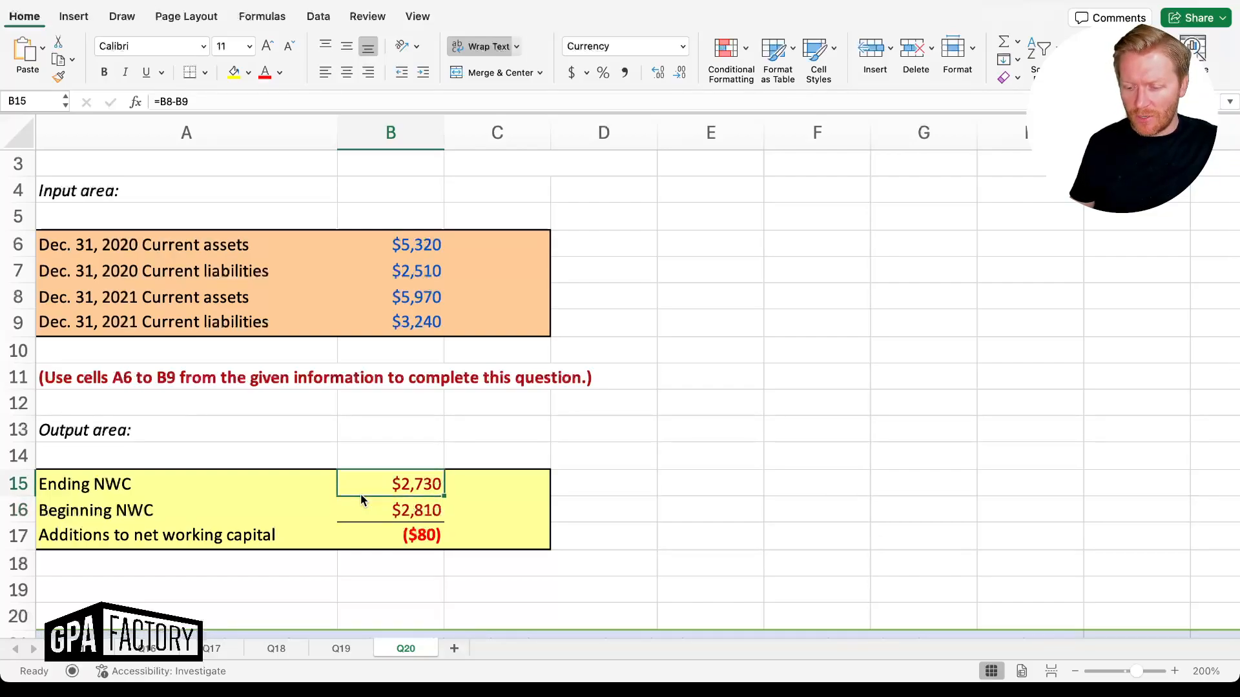
key(Up)
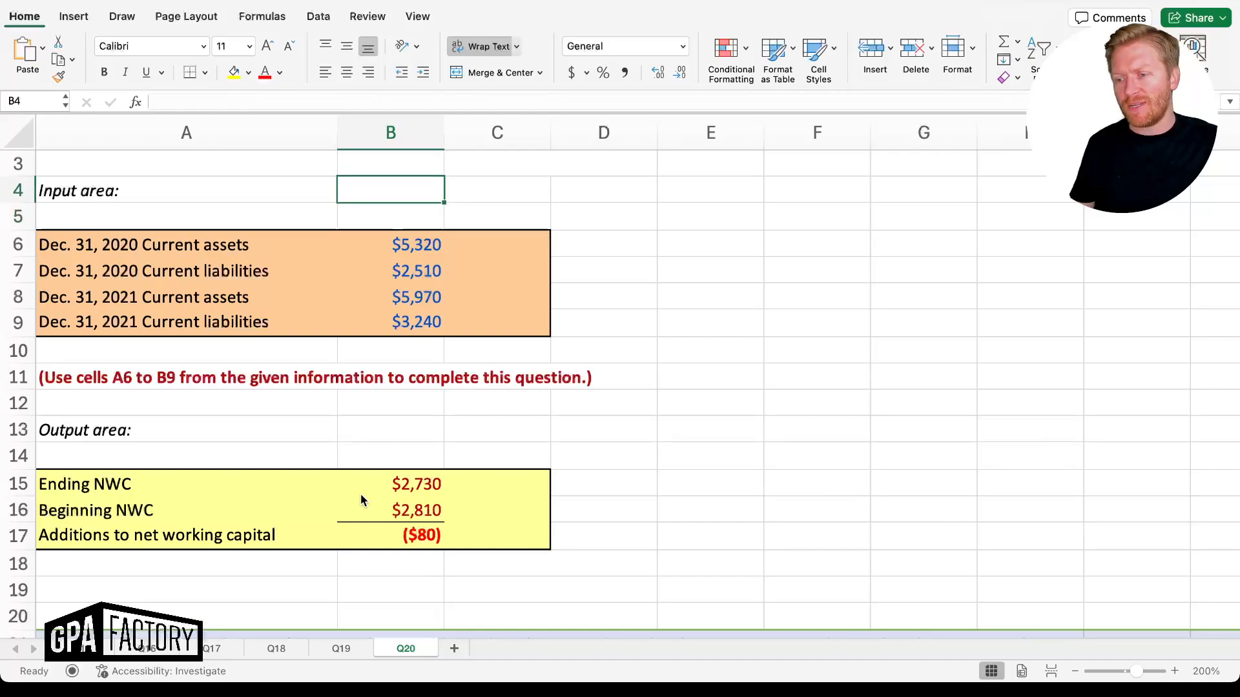
key(Up)
key(Up)
key(Up)
key(Down)
key(Down)
key(Left)
key(Down)
key(Down)
key(Down)
key(Down)
key(Down)
key(Down)
key(Down)
key(Up)
key(Down)
key(Down)
key(Down)
key(Down)
key(Down)
key(Down)
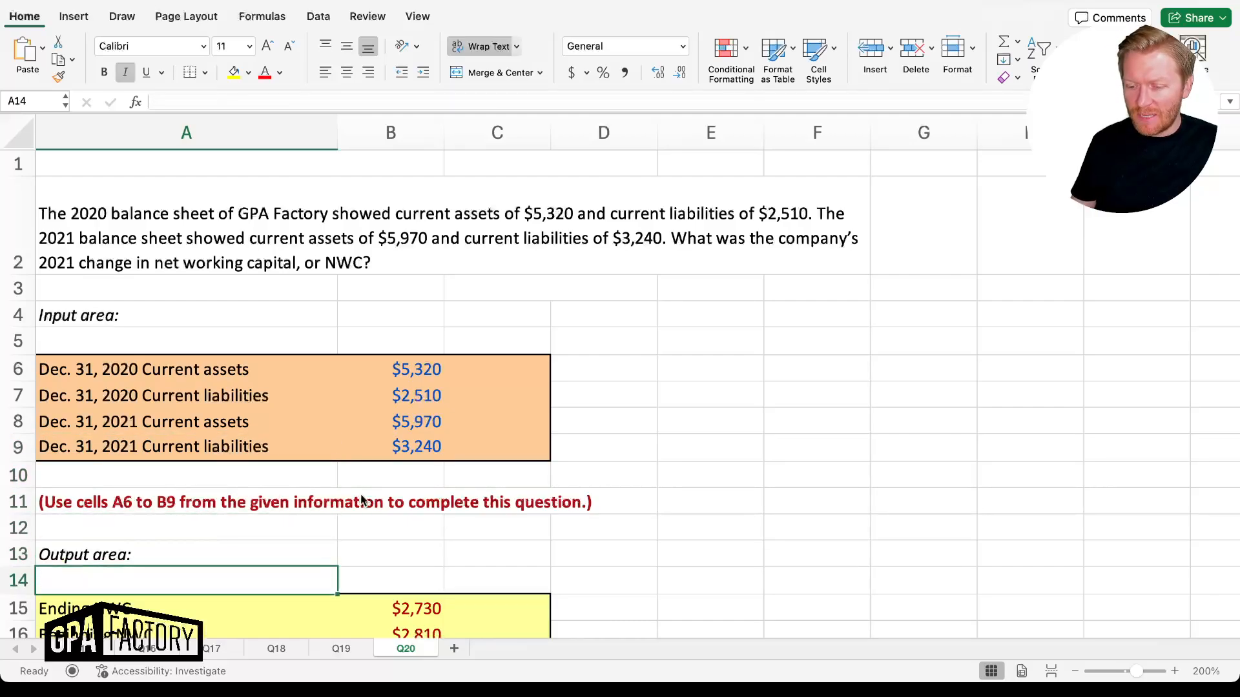
key(Right)
key(Left)
key(Right)
key(Right)
key(Left)
key(Left)
key(Up)
key(Up)
key(Up)
key(Up)
key(Up)
key(Up)
key(Up)
key(Up)
key(Up)
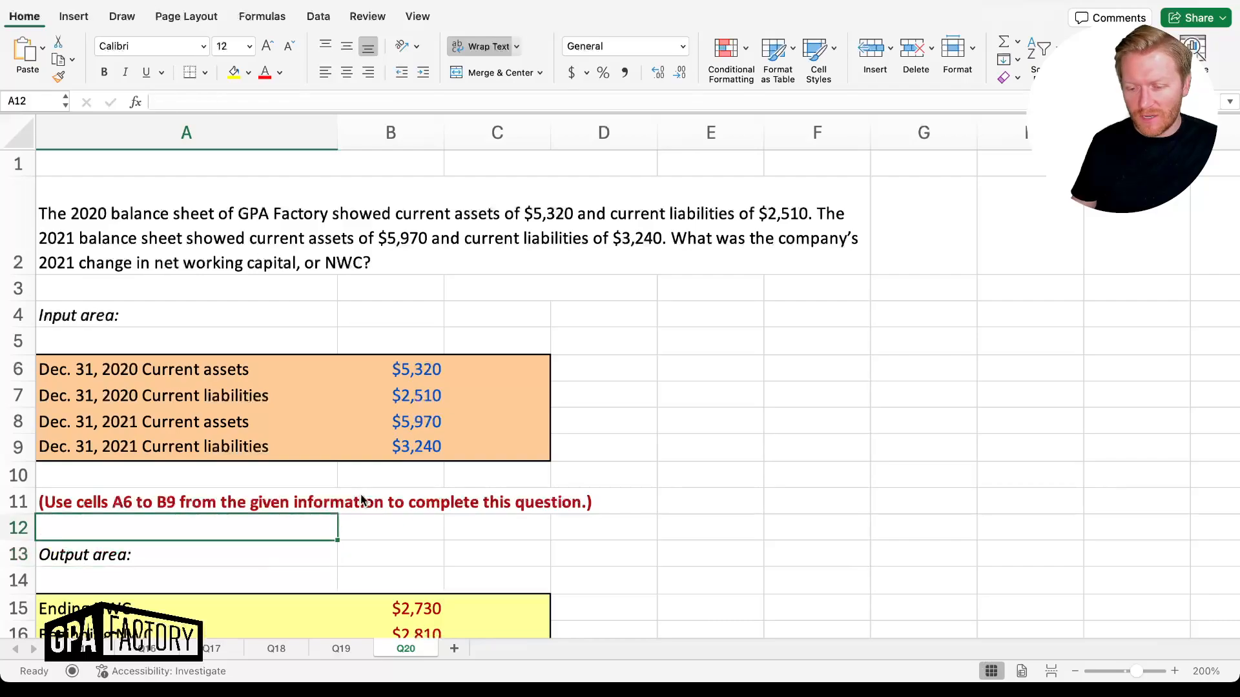
key(Up)
key(Up)
key(Up)
key(Up)
key(Up)
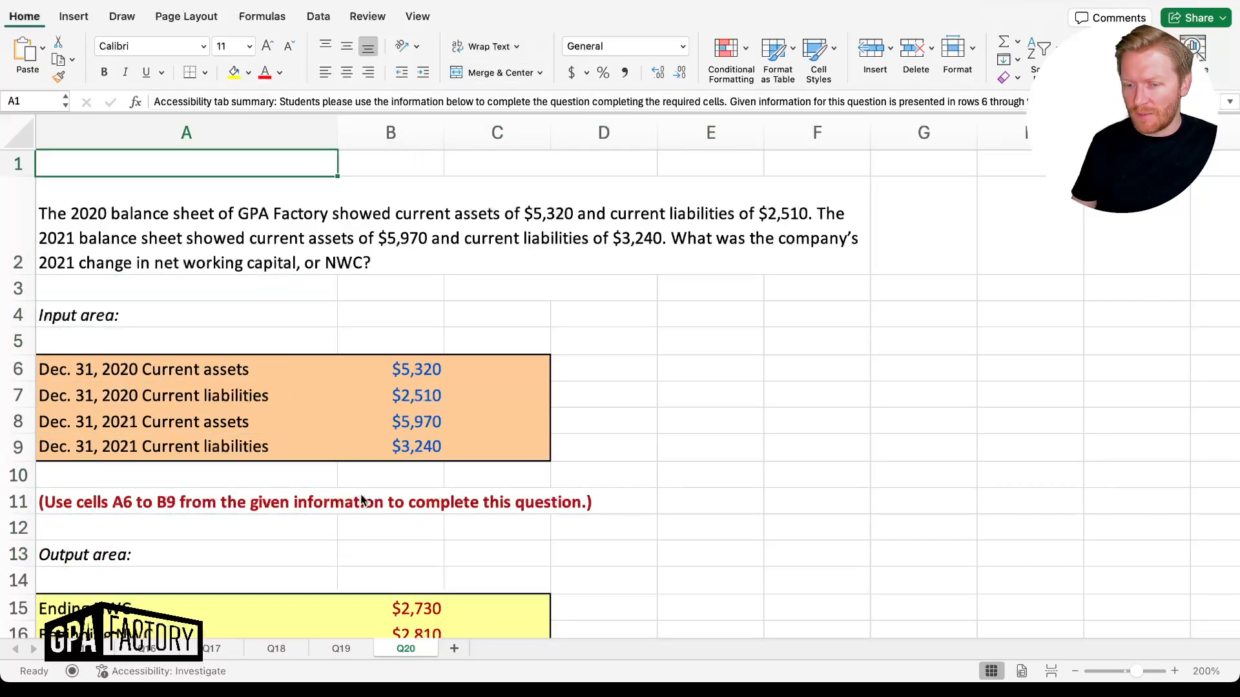
key(Down)
key(Down)
key(Down)
key(Down)
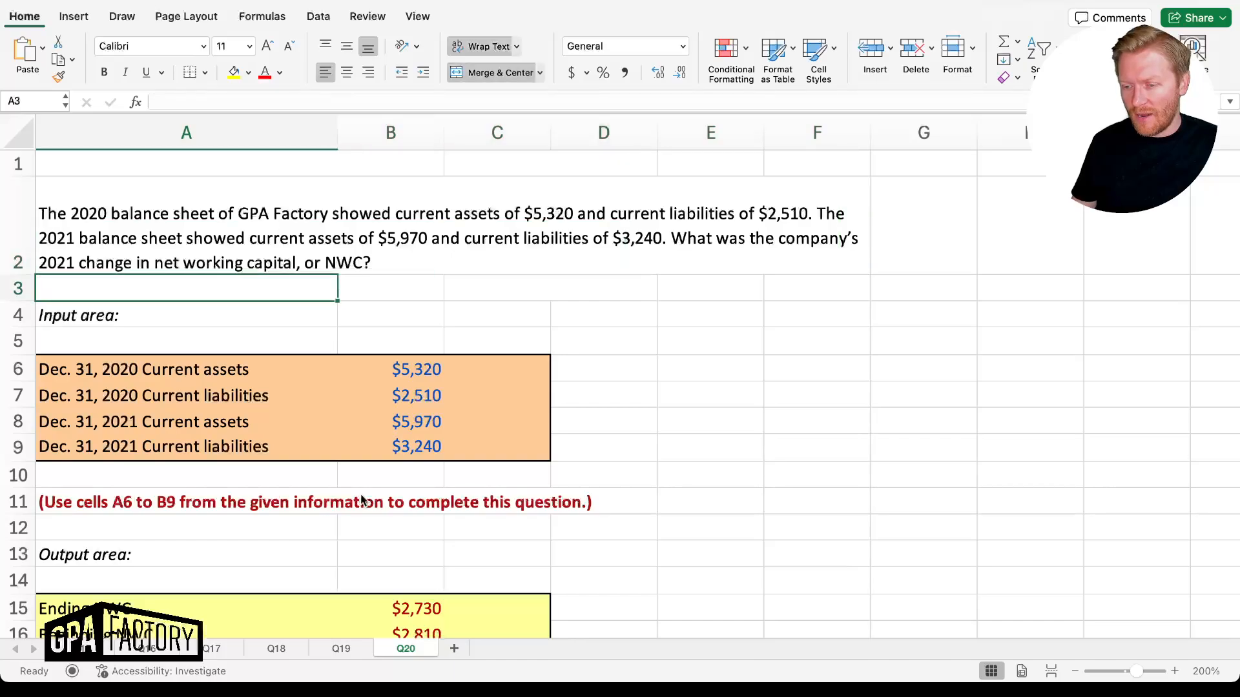
key(Down)
key(Down)
key(Down)
key(Down)
key(Down)
key(Down)
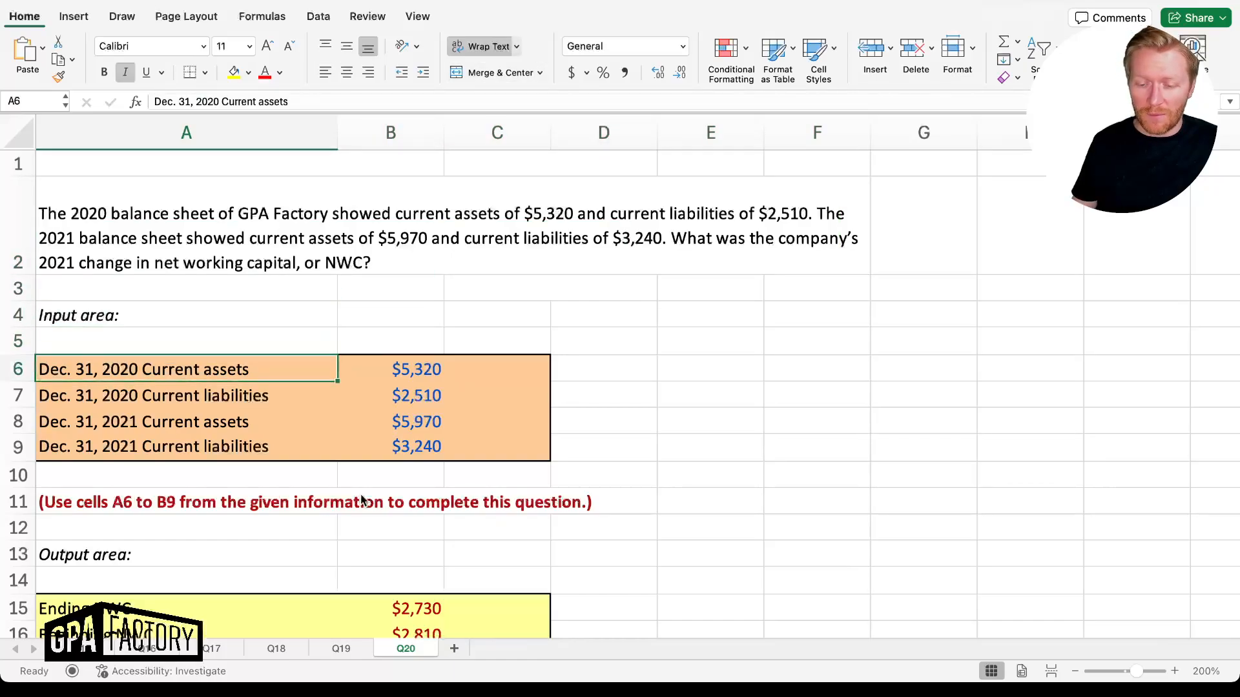
key(Down)
key(Down)
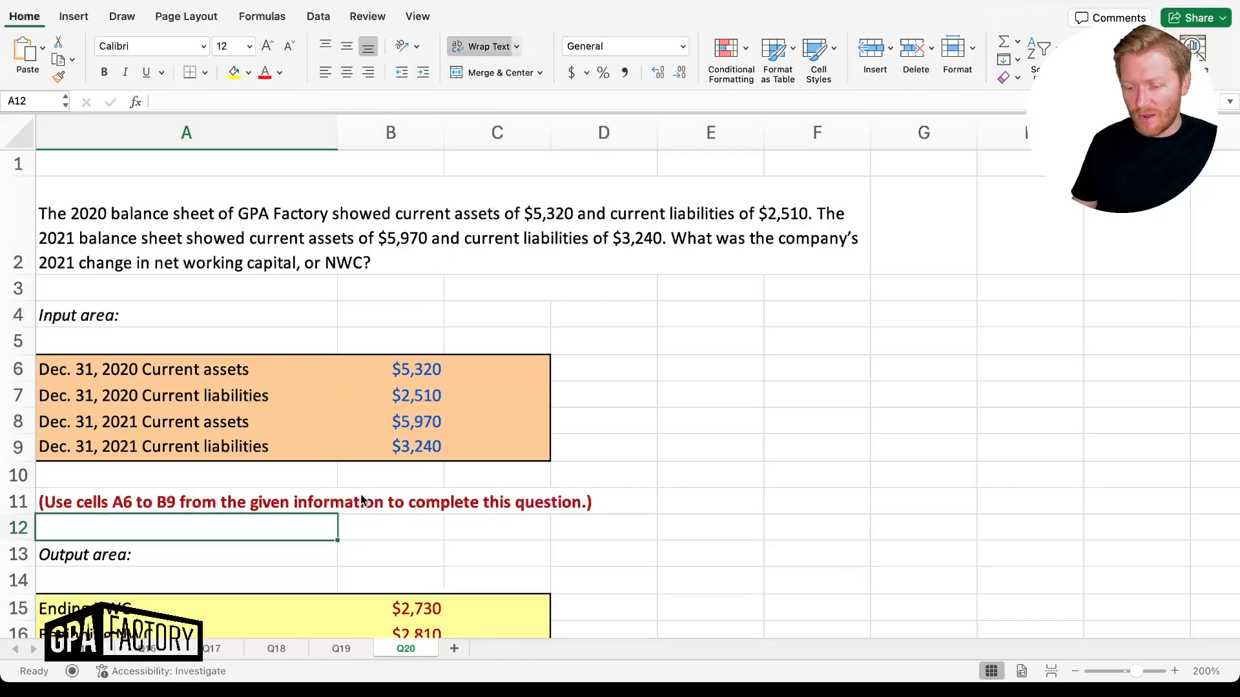
key(Right)
key(Right)
key(Left)
key(Right)
key(Up)
key(Up)
key(Up)
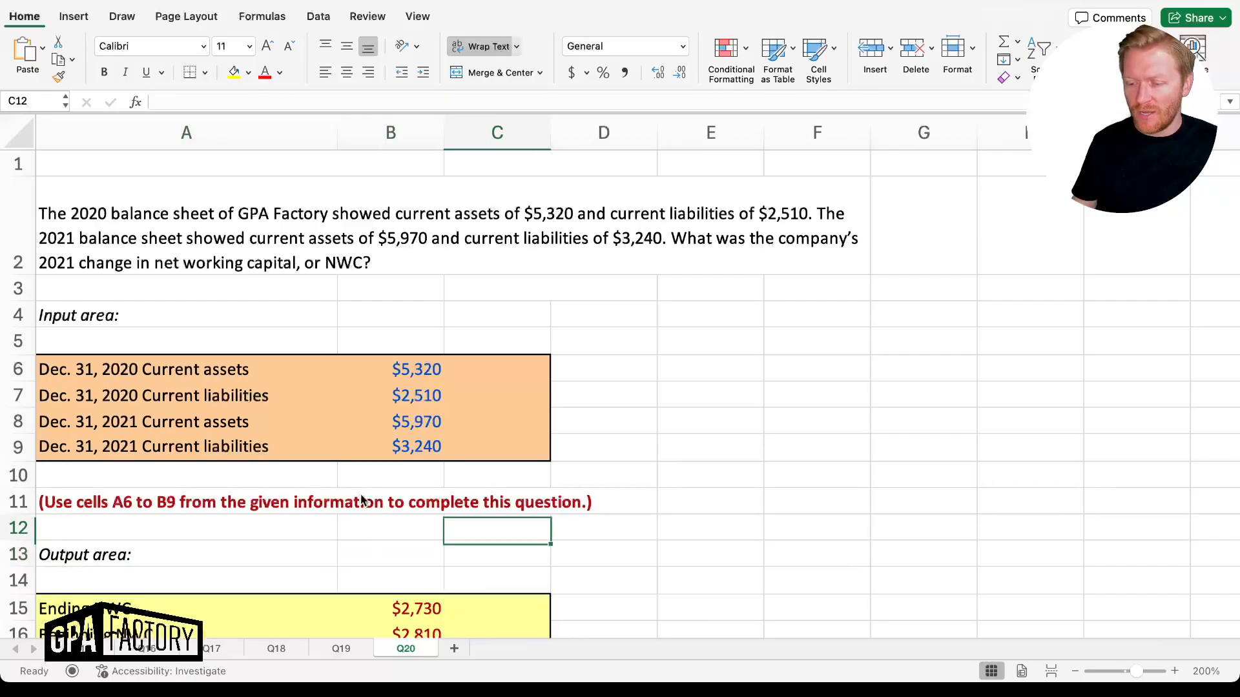
key(Left)
key(Left)
key(Up)
key(Up)
key(Up)
key(Up)
key(Up)
key(Right)
key(Right)
key(Up)
key(Up)
key(Left)
key(Left)
key(Down)
key(Down)
key(Right)
key(Right)
key(Right)
key(Down)
key(Down)
key(Down)
key(Down)
key(Down)
key(Left)
key(Left)
key(Left)
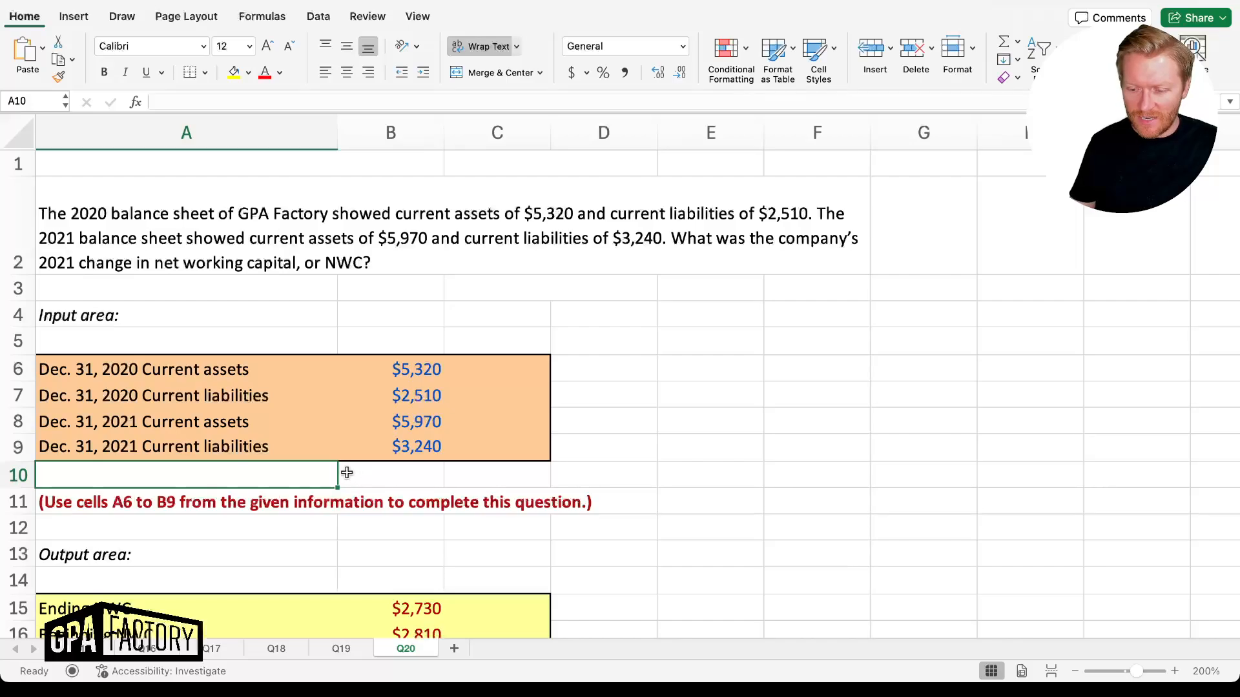
scroll(346, 473, down, 4)
scroll(346, 473, down, 4)
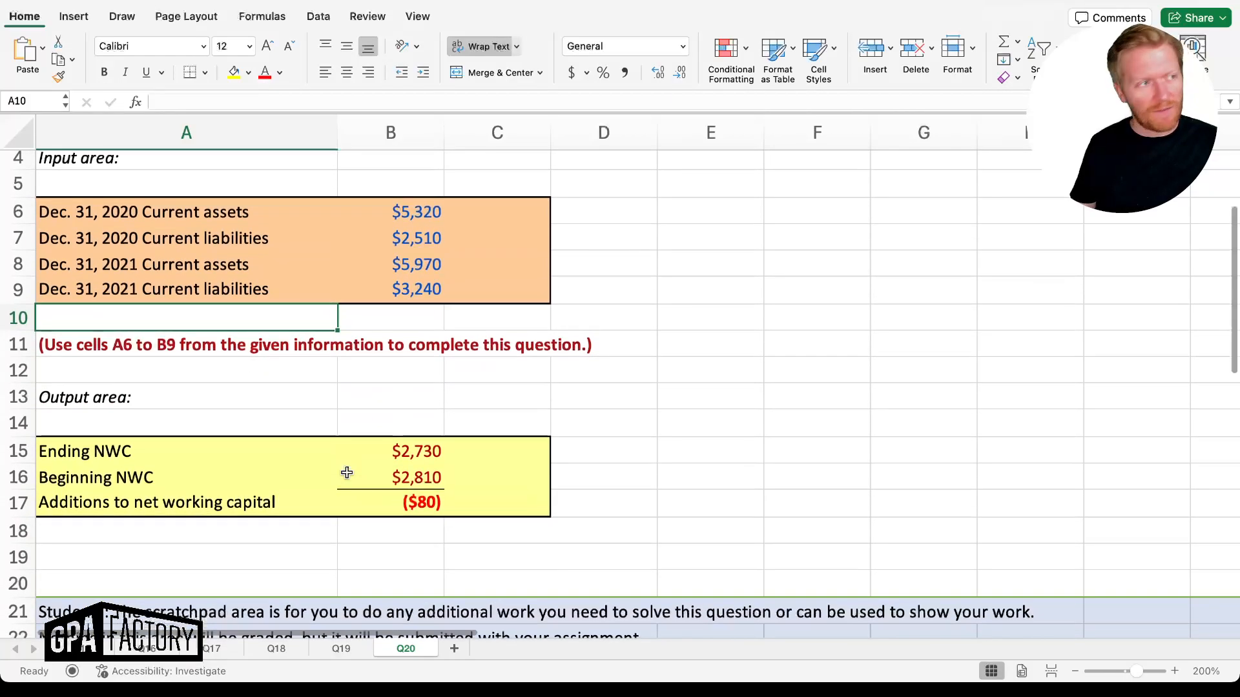
scroll(347, 473, up, 5)
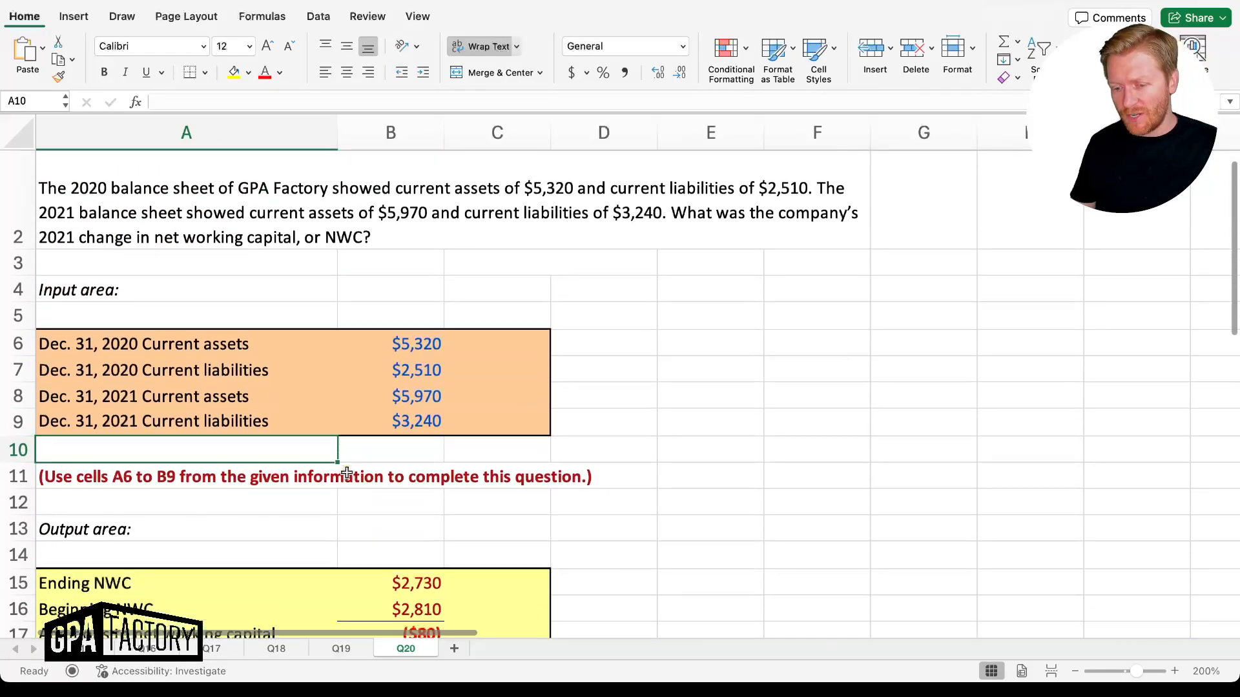
Type a contact e-mail address into cell A3 so it becomes a hyperlink
click(140, 266)
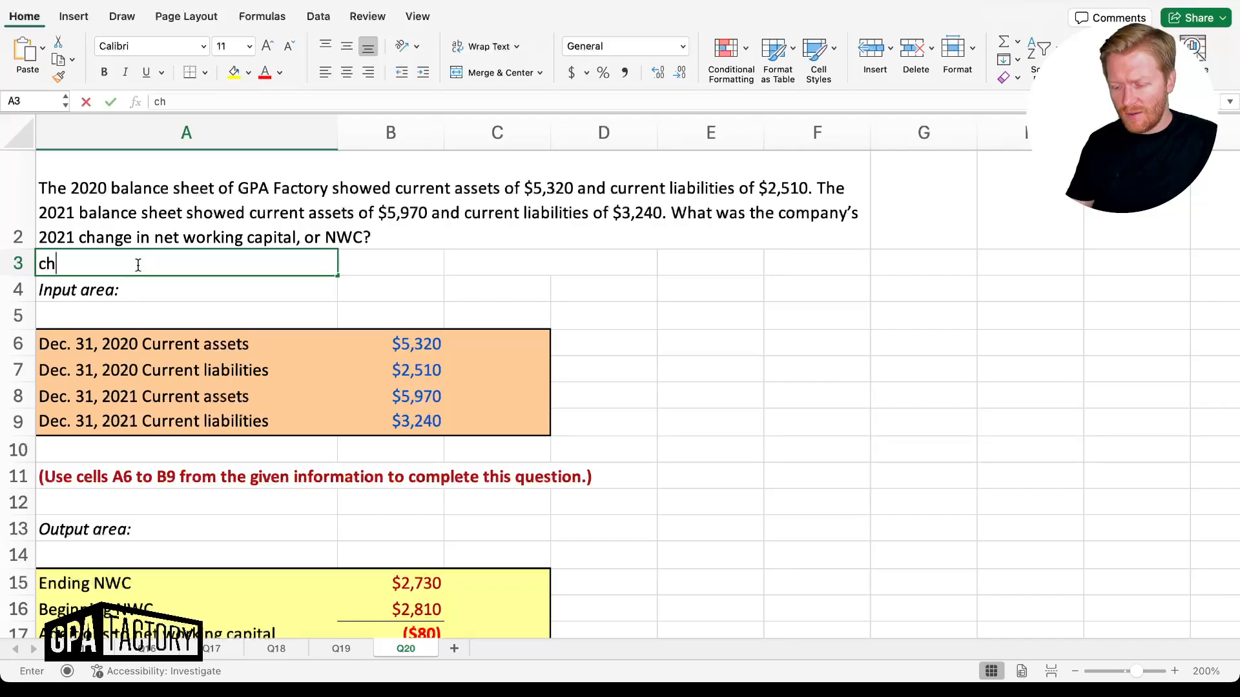
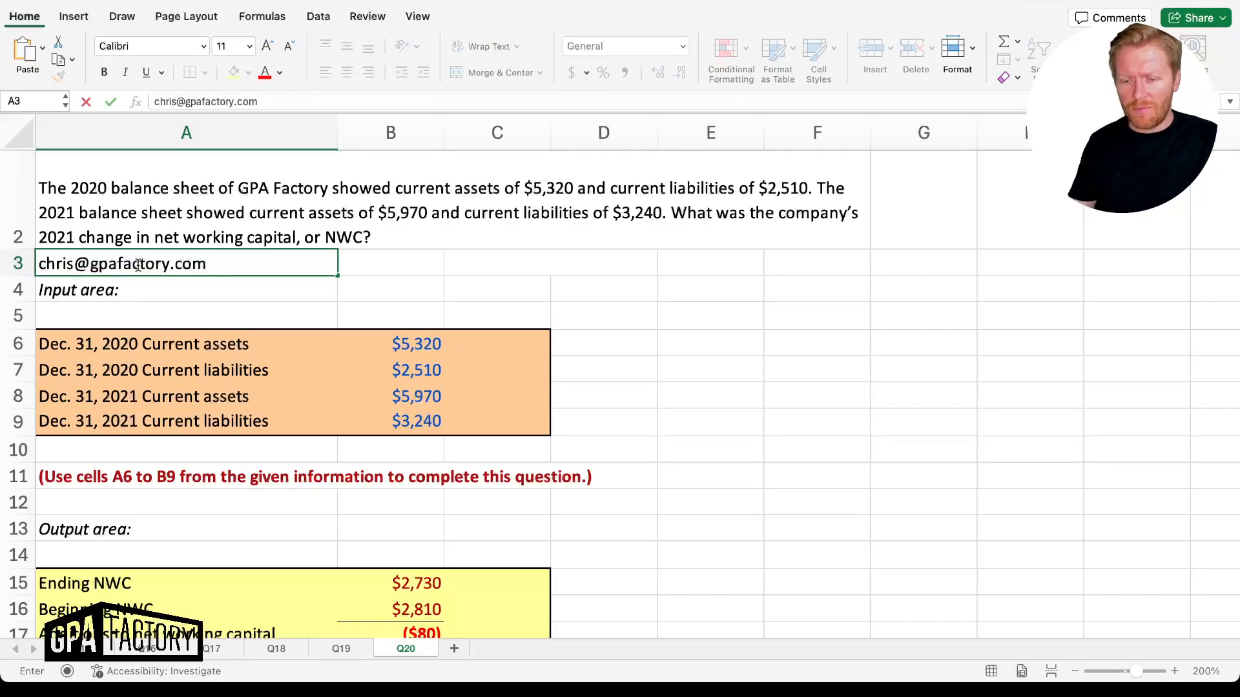
key(Return)
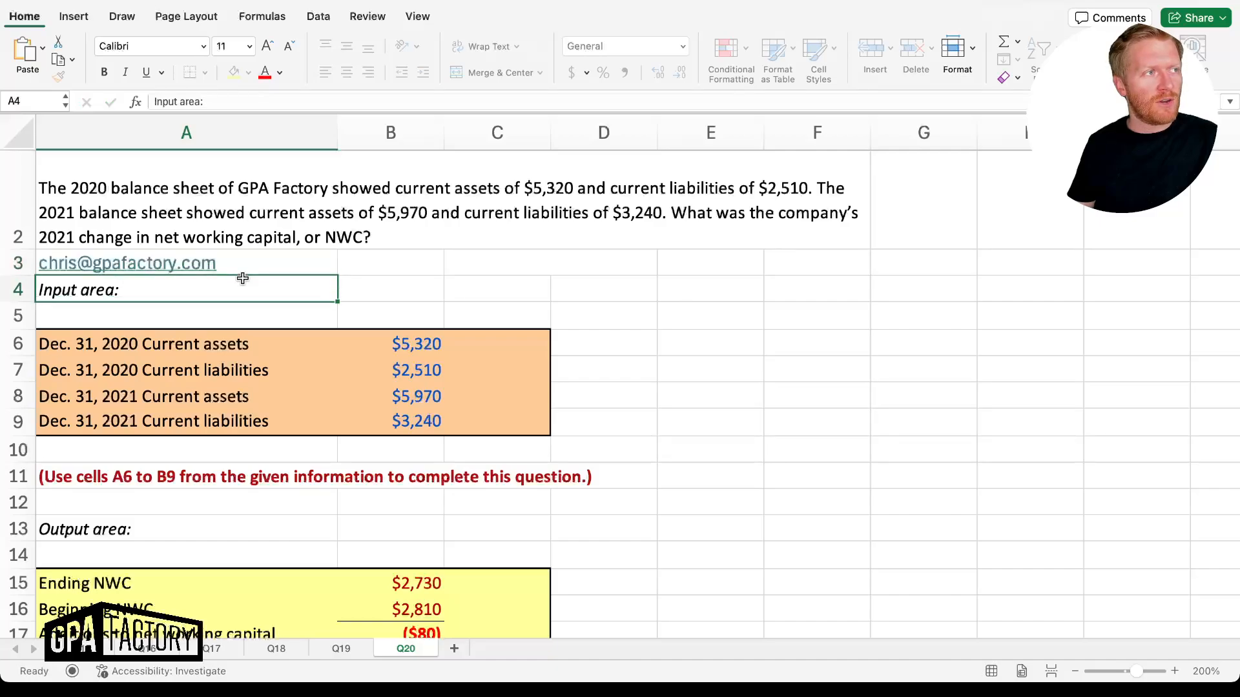